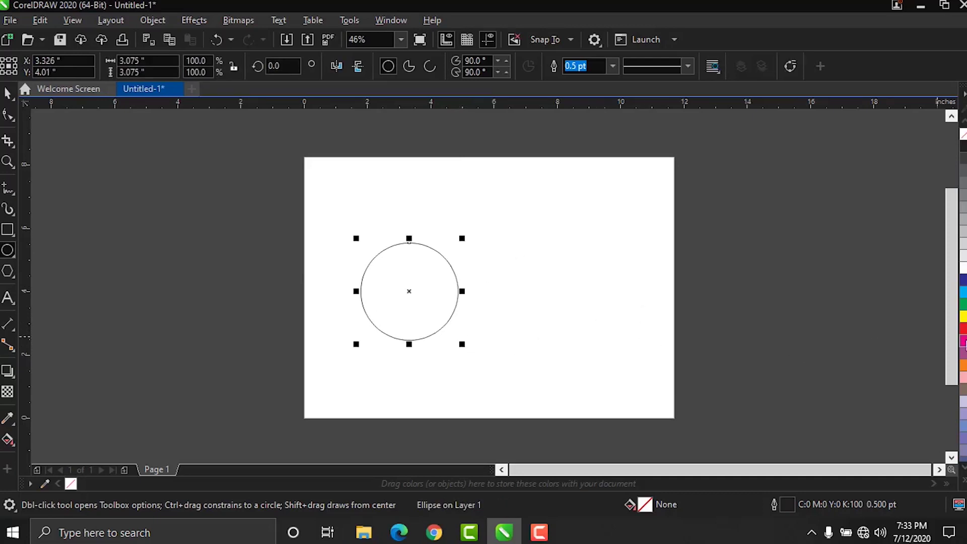
- Fill the circle with orange and scale it down to about 1.97 inches in diameter
click(963, 328)
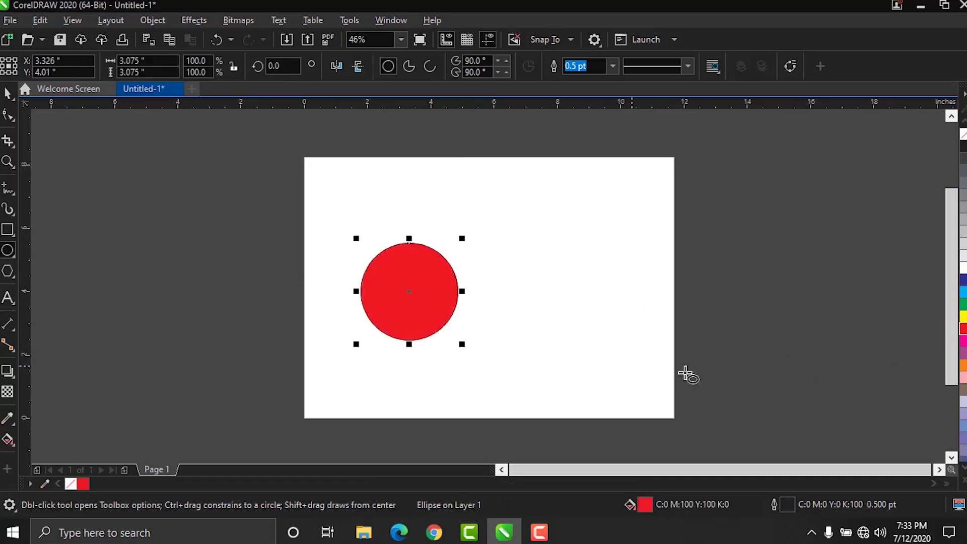
click(963, 365)
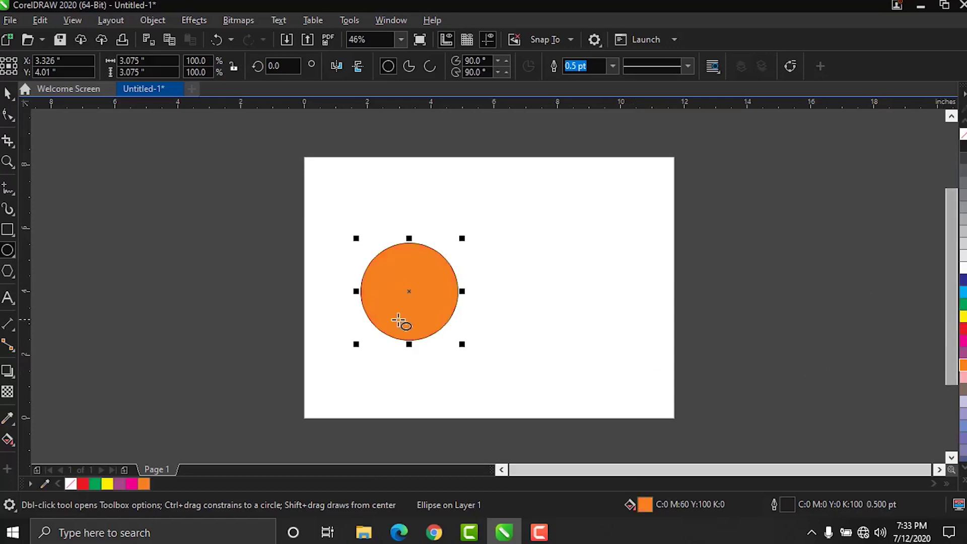
click(7, 93)
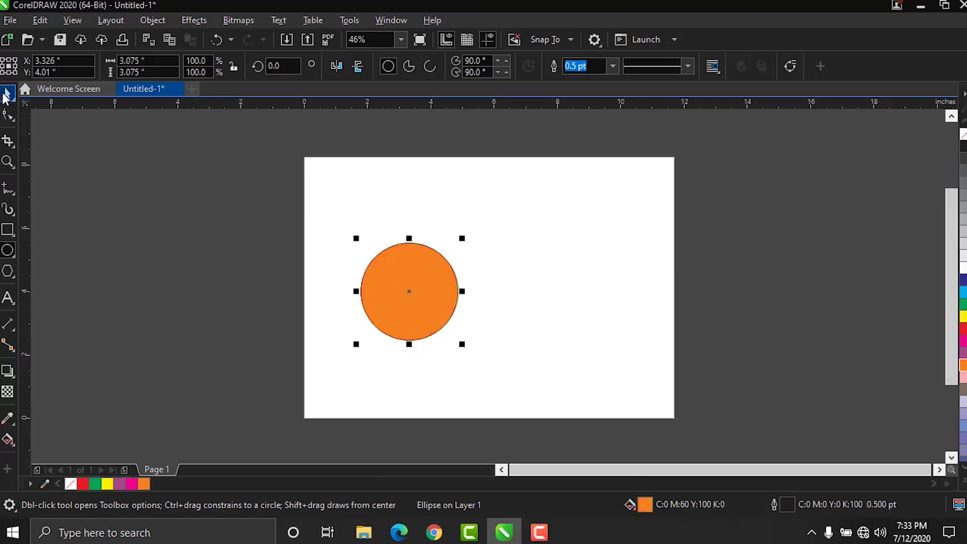
drag(462, 347, 428, 311)
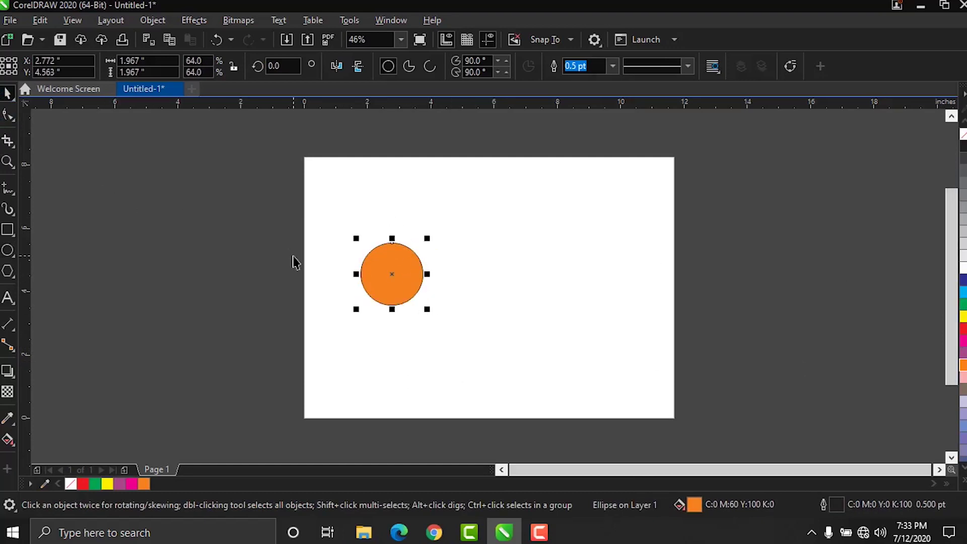
- Duplicate the orange circle, enlarge the copy to about 2.33 inches, fill it with white and place it behind the original
key(plus)
drag(427, 238, 432, 231)
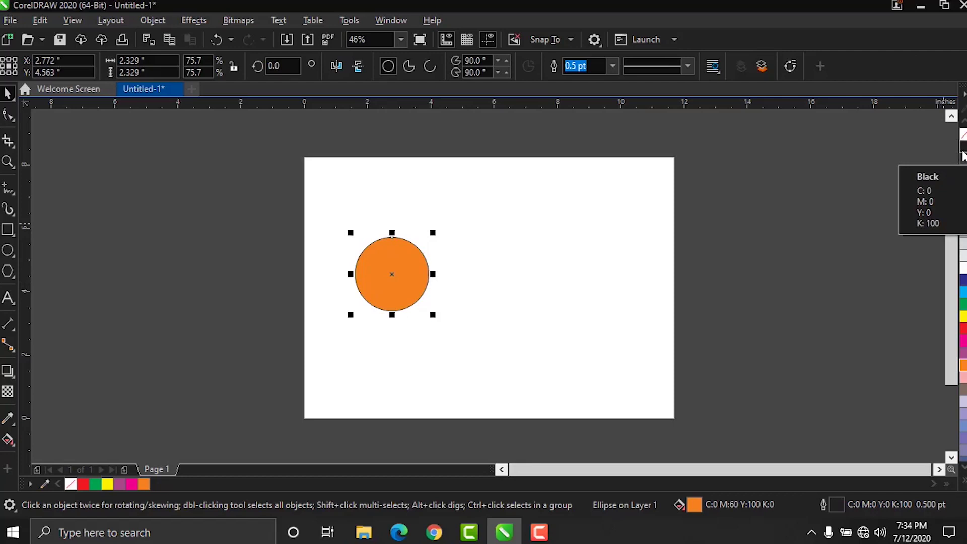
click(962, 266)
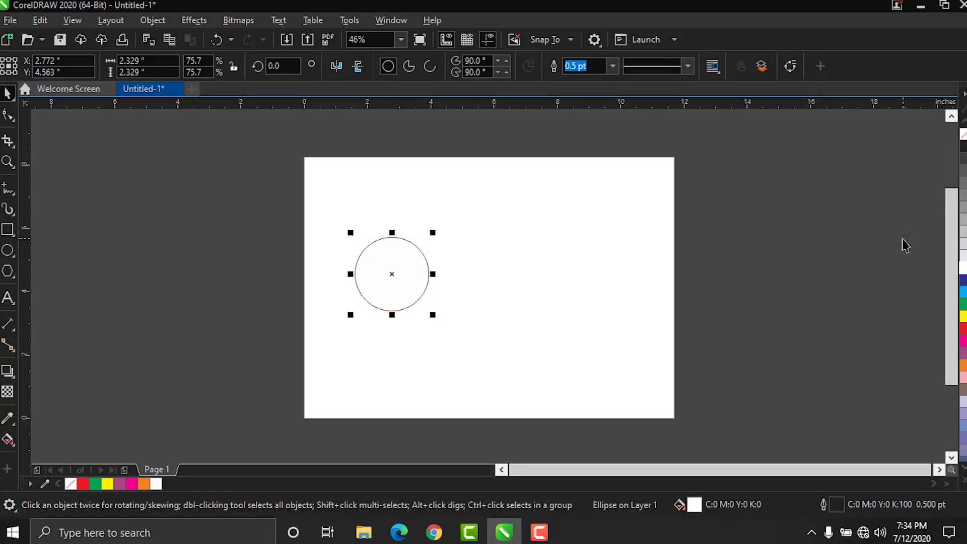
key(ctrl+Page_Down)
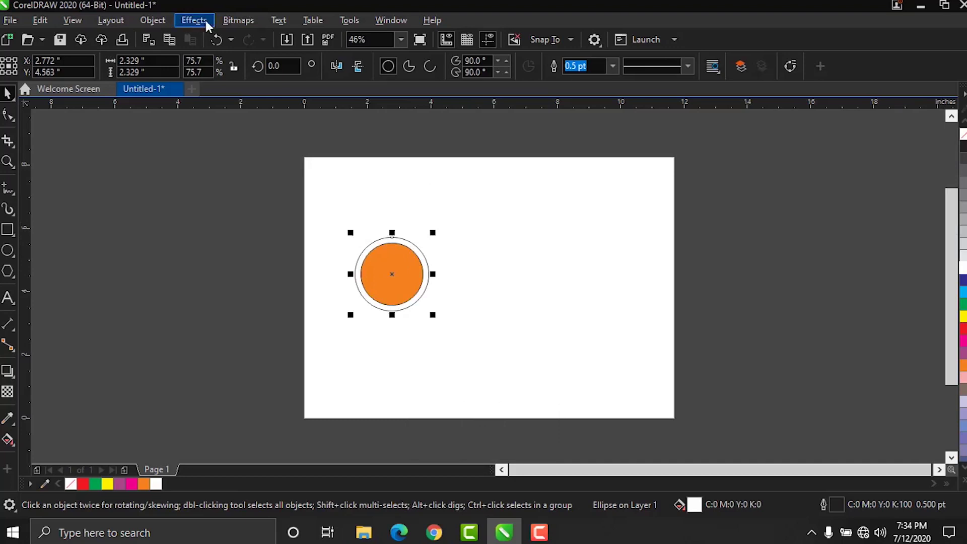
- Convert the white circle to a 300 dpi bitmap with anti-aliasing and a transparent background
click(237, 20)
click(538, 231)
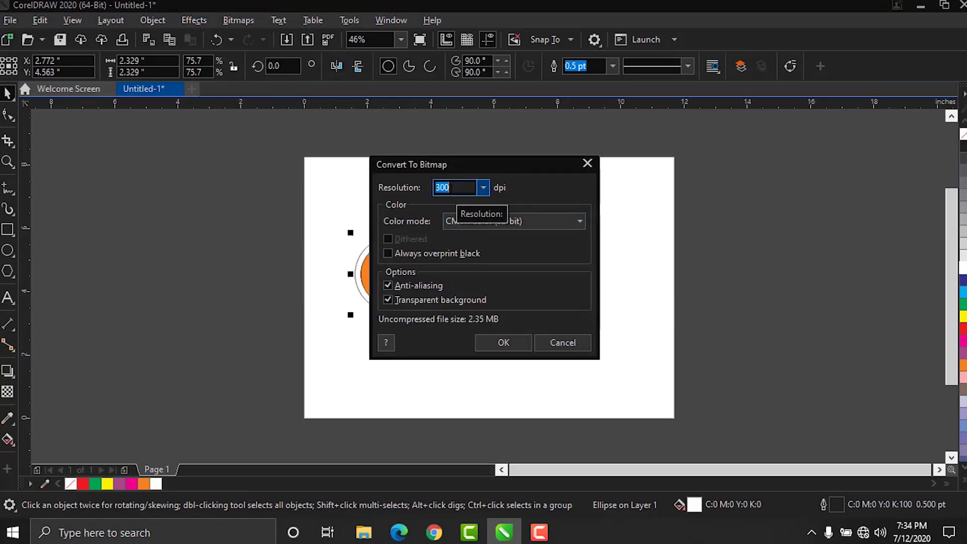
click(504, 340)
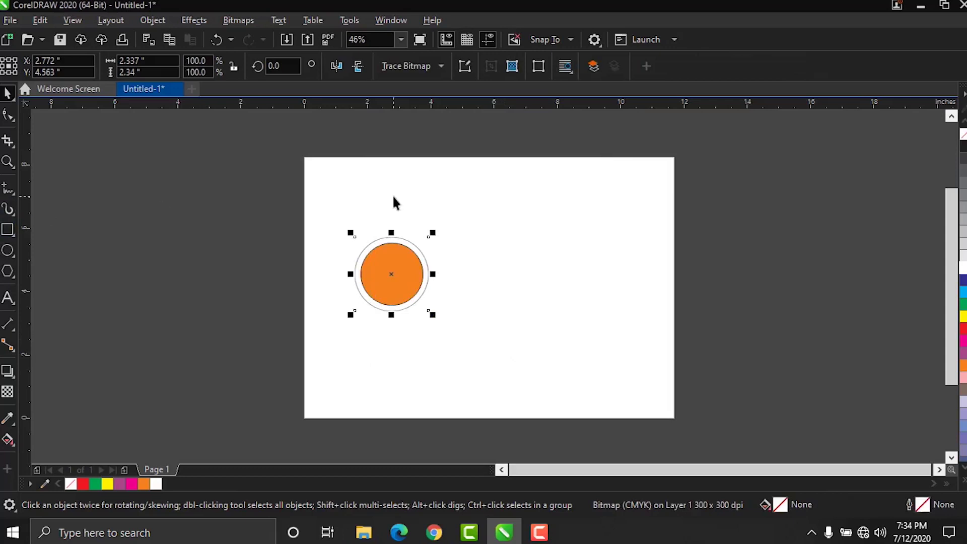
key(z)
click(424, 253)
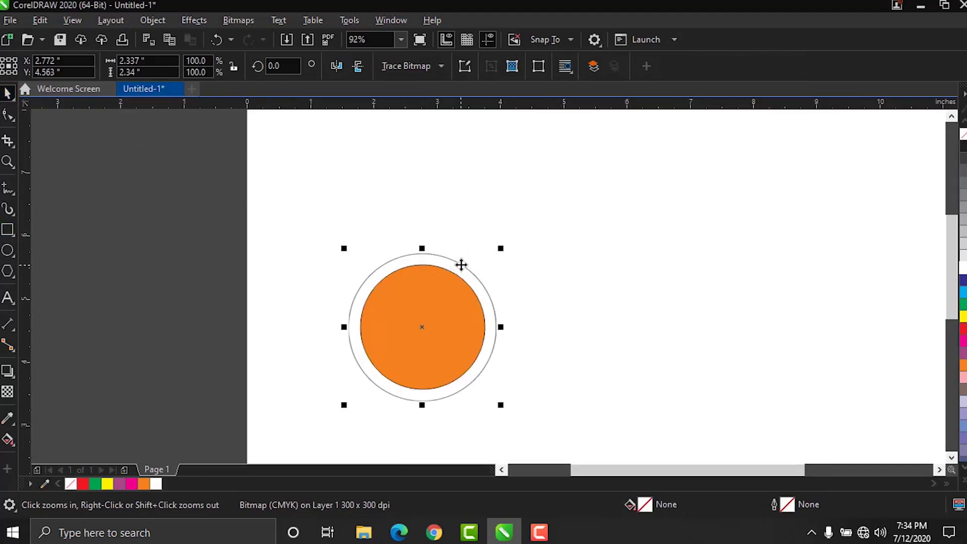
click(190, 19)
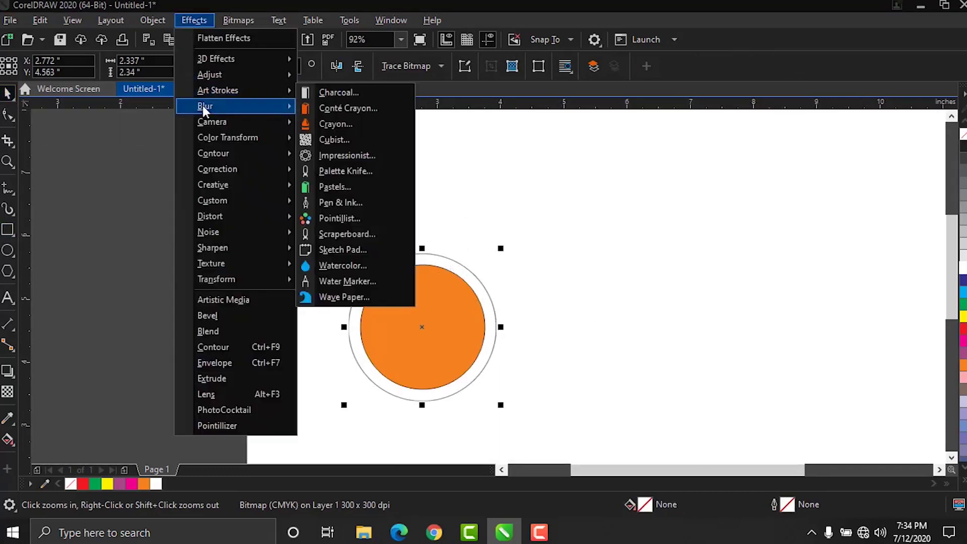
mouse_move(208, 107)
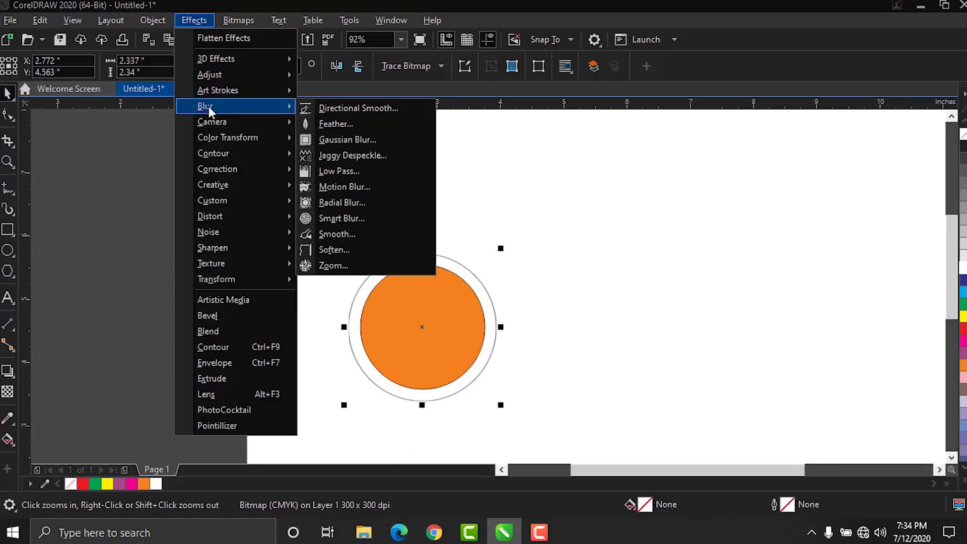
click(372, 140)
drag(455, 204, 698, 134)
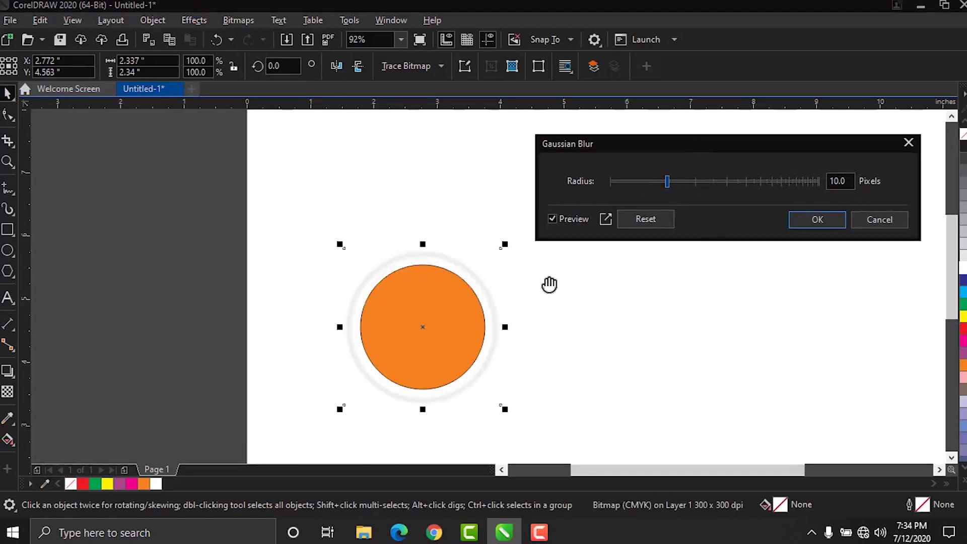
drag(667, 182, 693, 198)
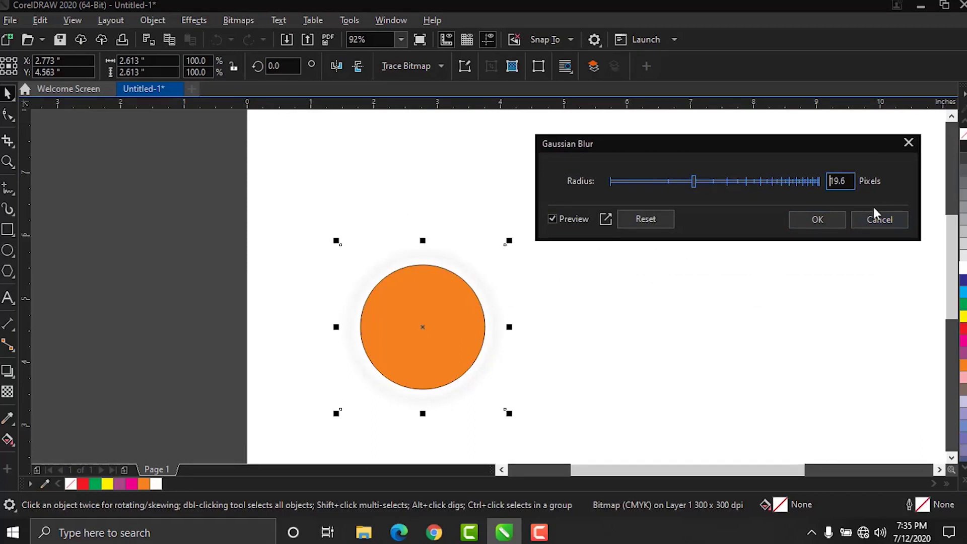
click(880, 219)
click(807, 304)
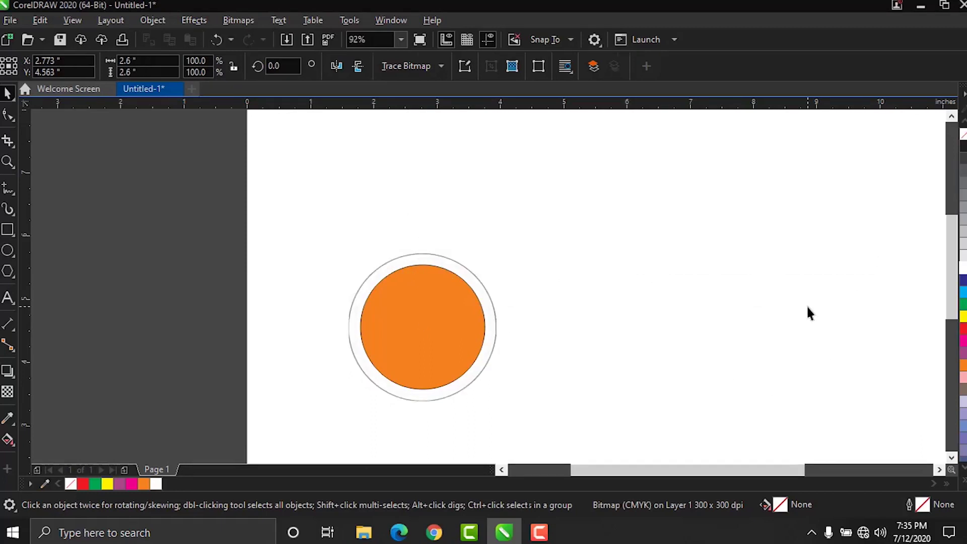
- Create a page-sized rectangle behind the circles and fill it with black
click(11, 232)
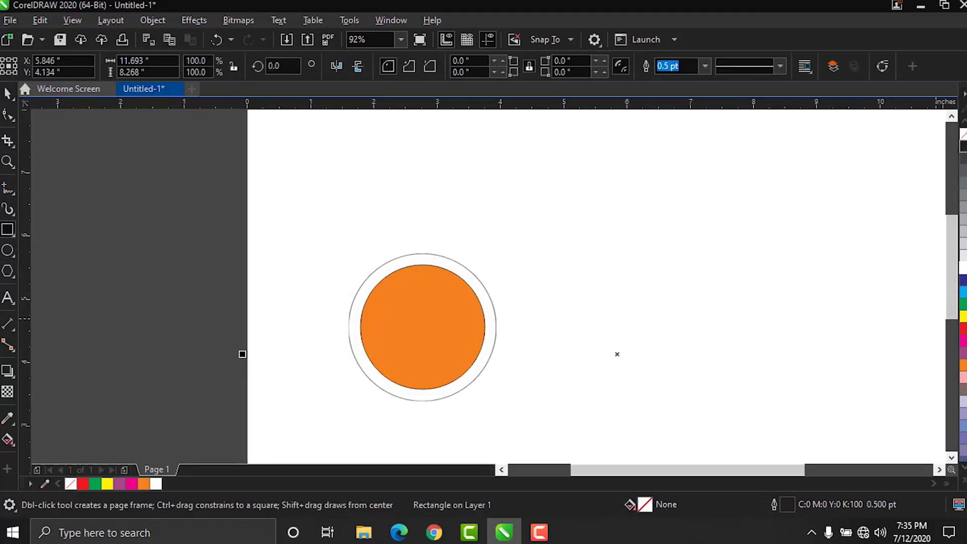
click(963, 146)
key(space)
- Apply a Gaussian Blur with a radius of about 40.6 pixels to the white circle bitmap
click(465, 277)
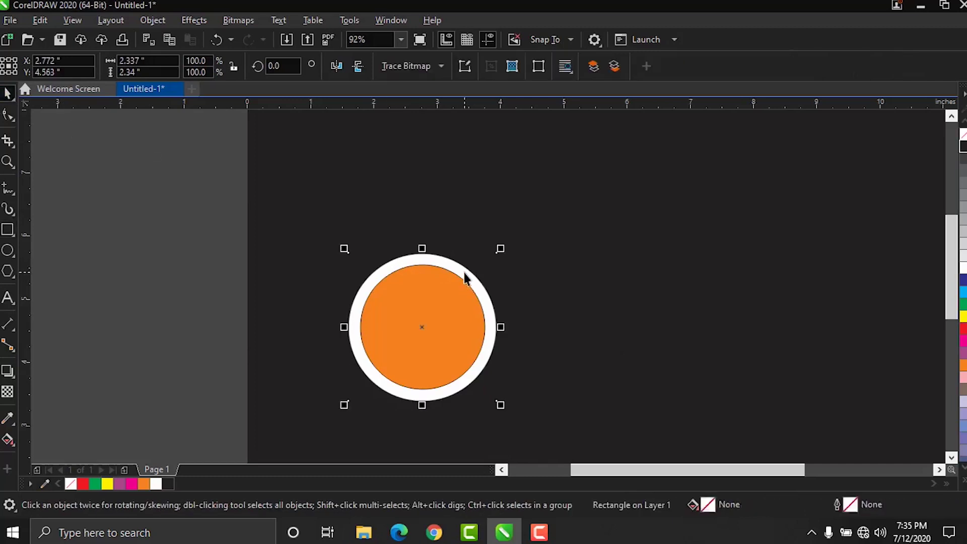
click(189, 22)
mouse_move(201, 105)
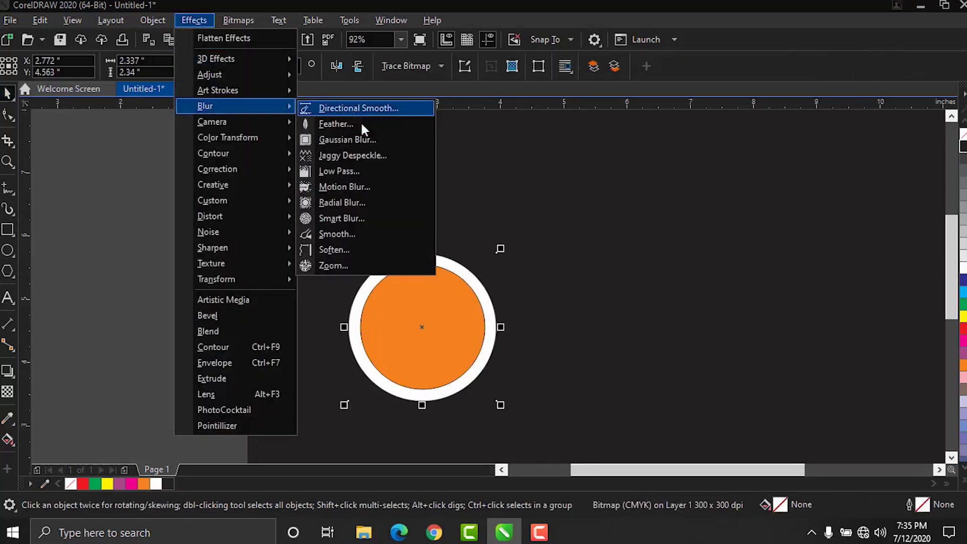
click(368, 139)
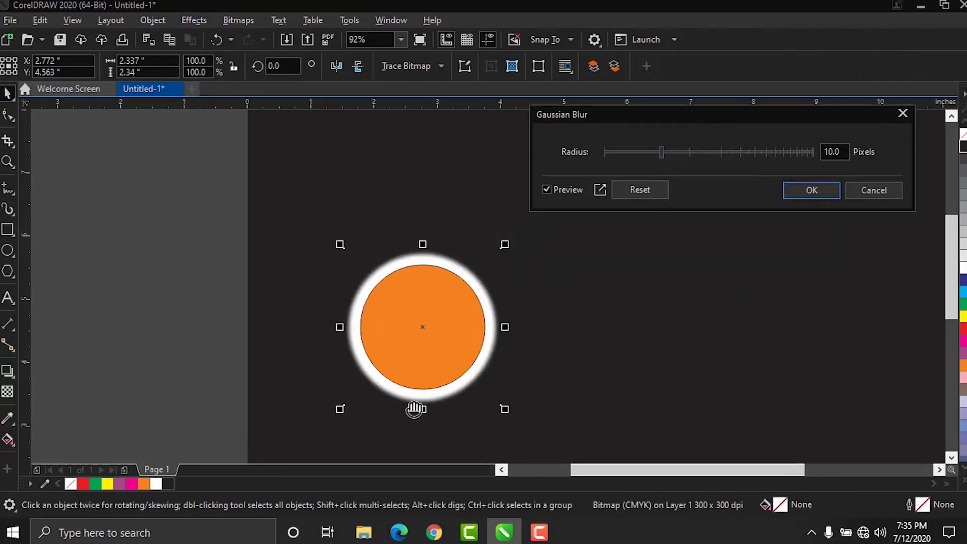
drag(663, 149, 690, 156)
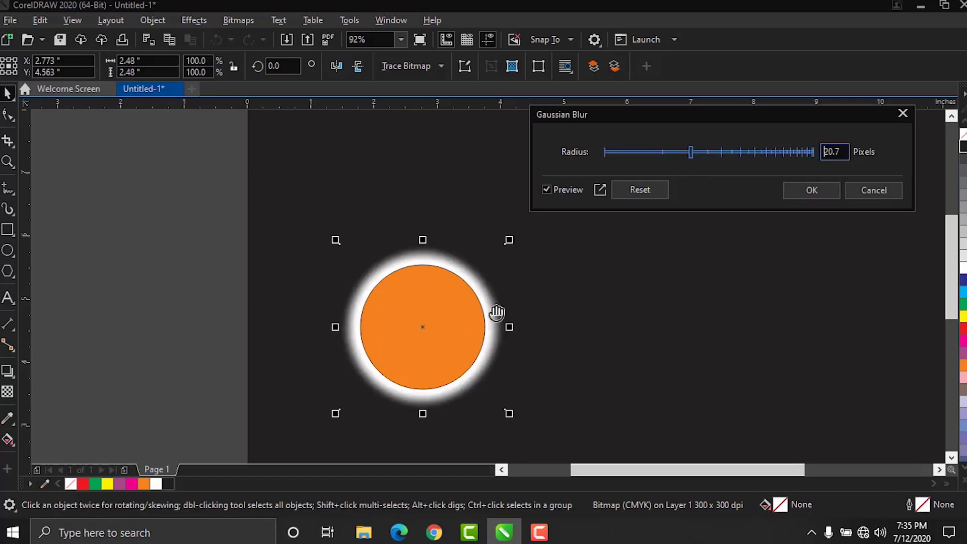
drag(691, 152, 706, 155)
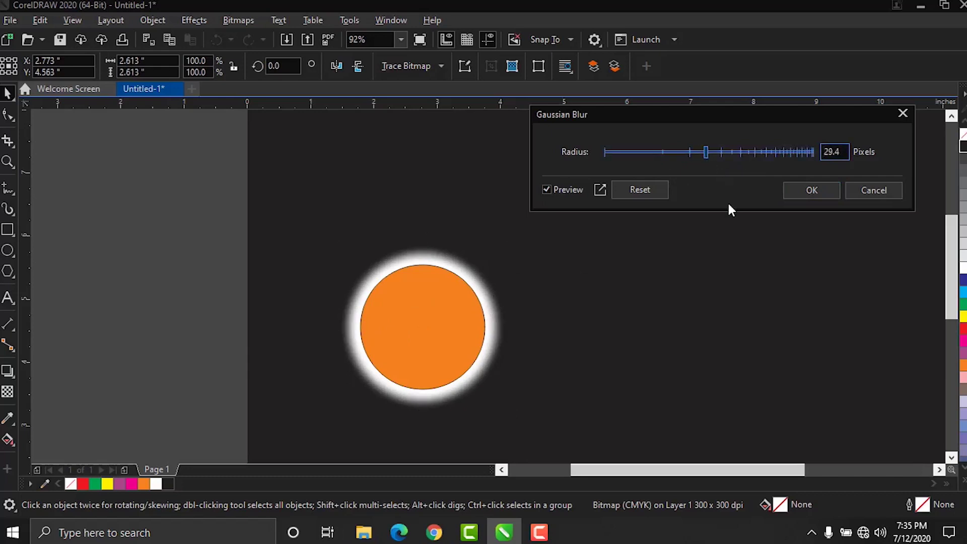
drag(707, 155, 721, 158)
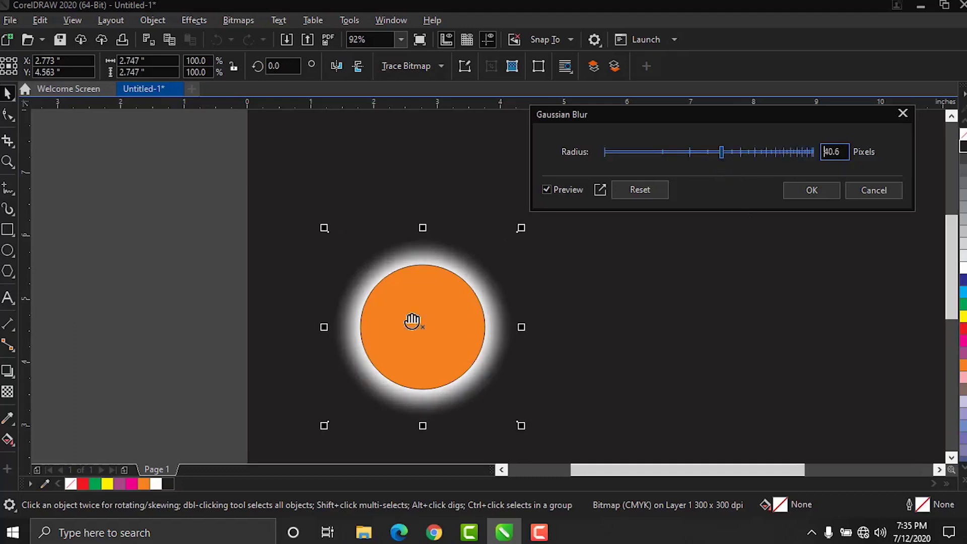
click(808, 191)
- Give the orange circle an elliptical fountain fill from orange edge to white centre, with the blend midpoint at 36%
click(416, 354)
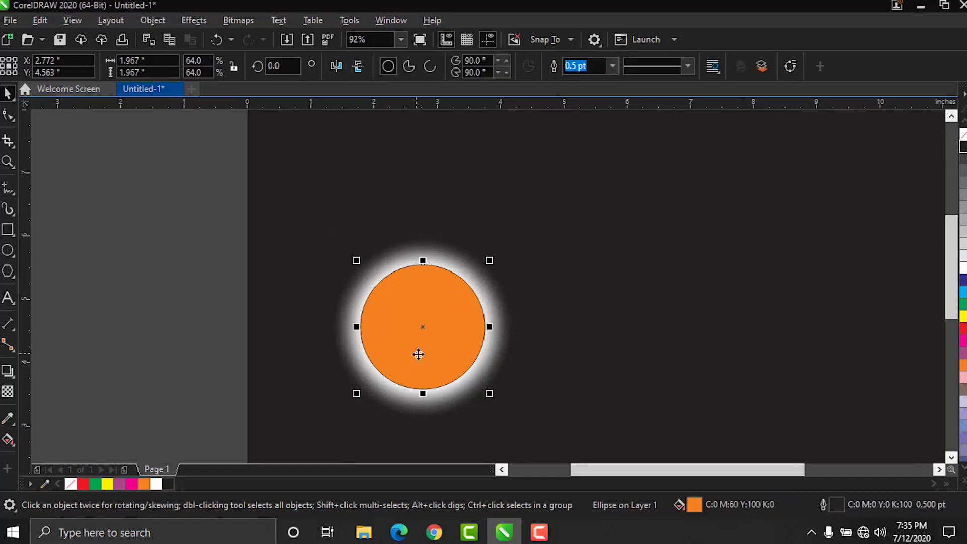
key(F11)
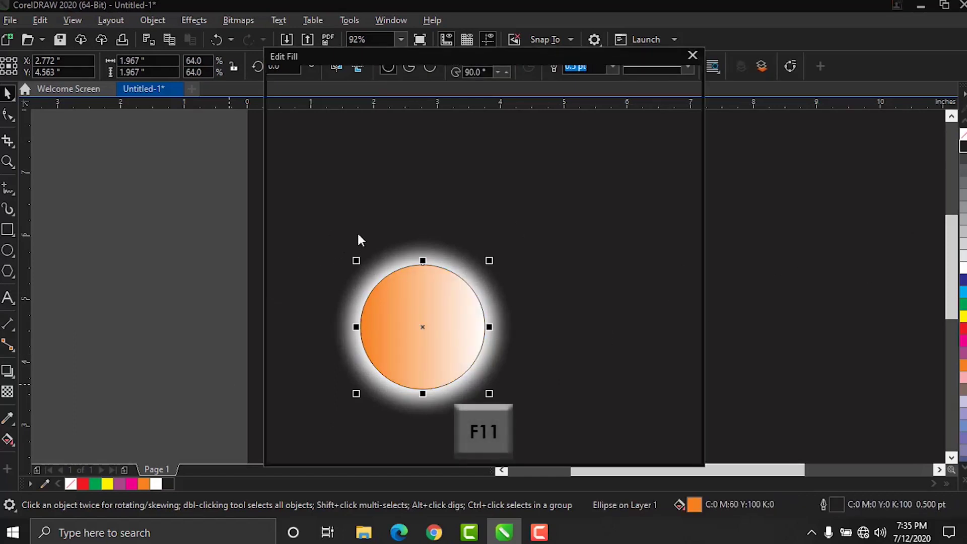
drag(402, 60, 710, 68)
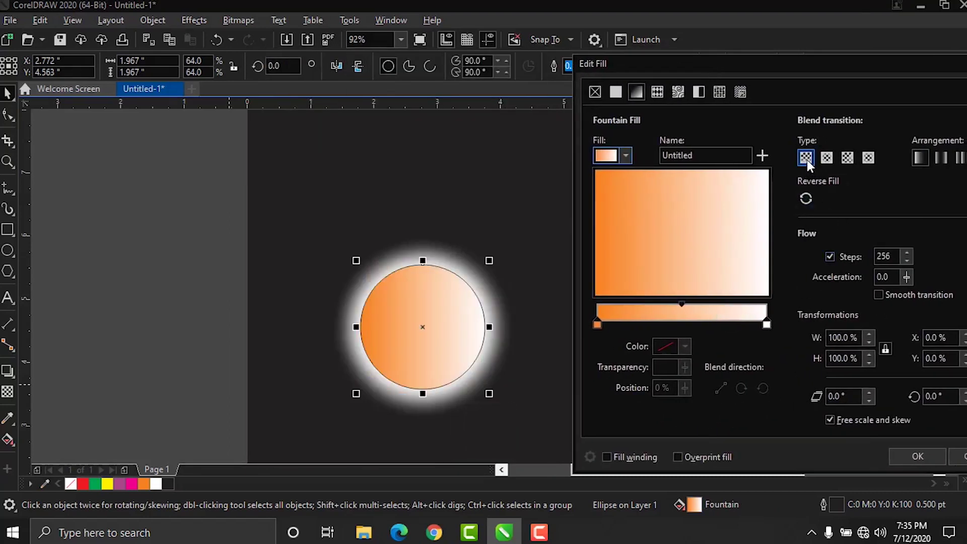
click(829, 158)
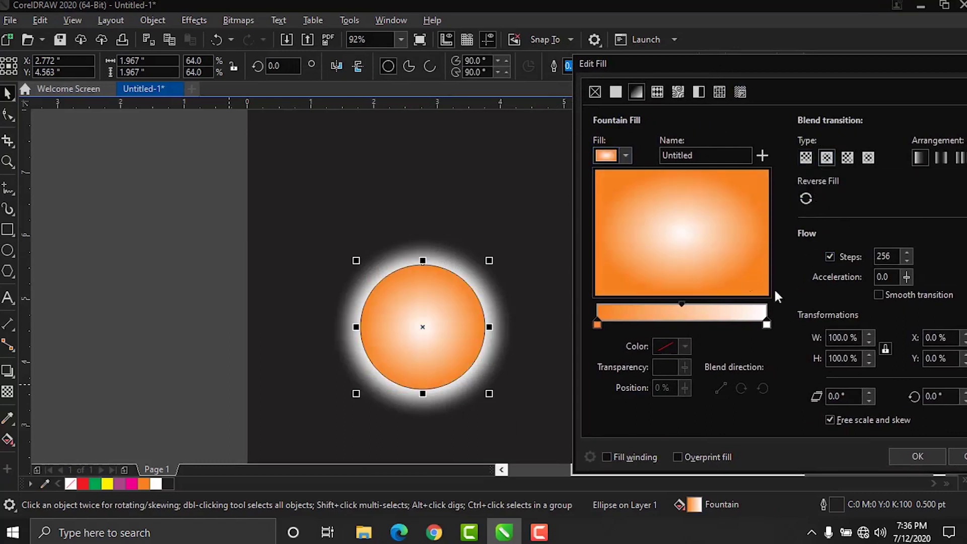
mouse_move(682, 305)
mouse_down()
mouse_move(621, 304)
mouse_move(659, 309)
mouse_up()
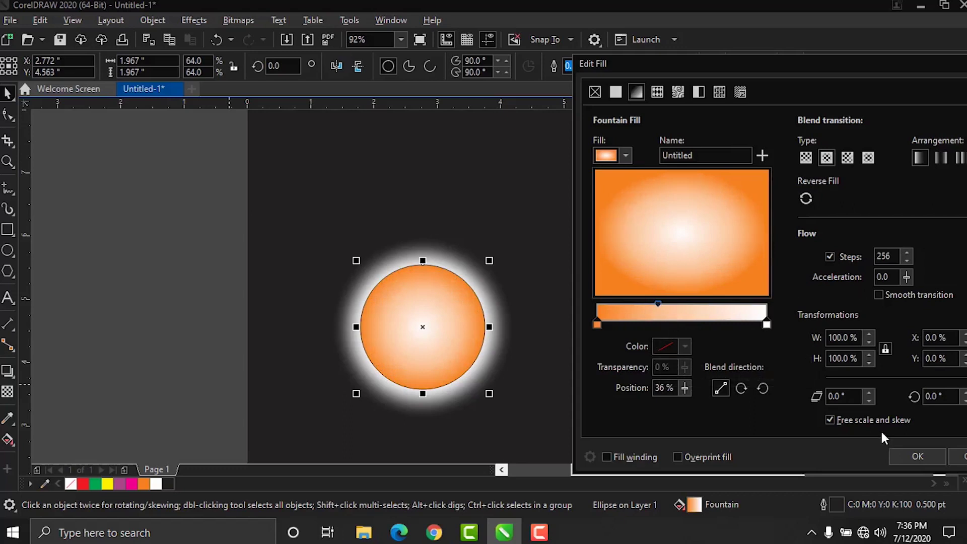
click(917, 457)
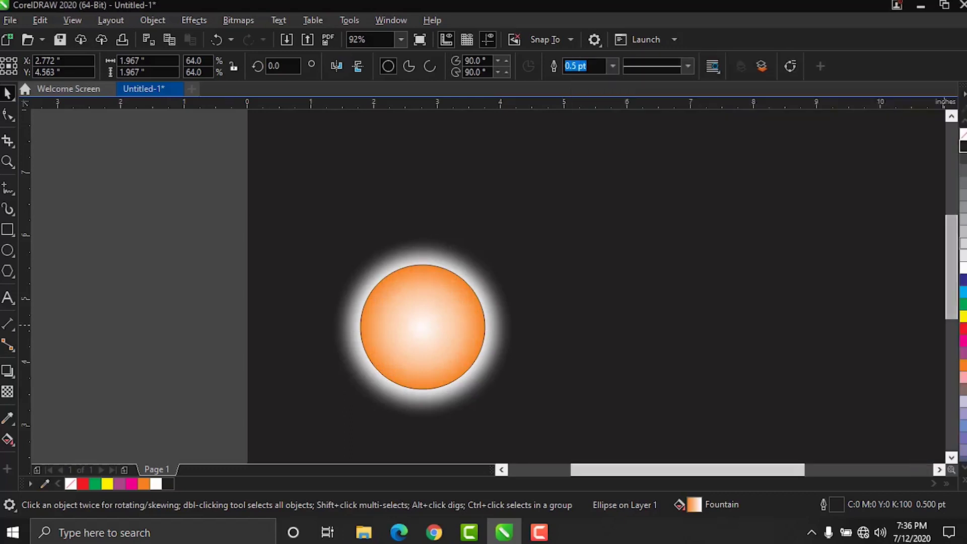
- Remove the outline from the gradient-filled circle
click(400, 340)
right_click(962, 135)
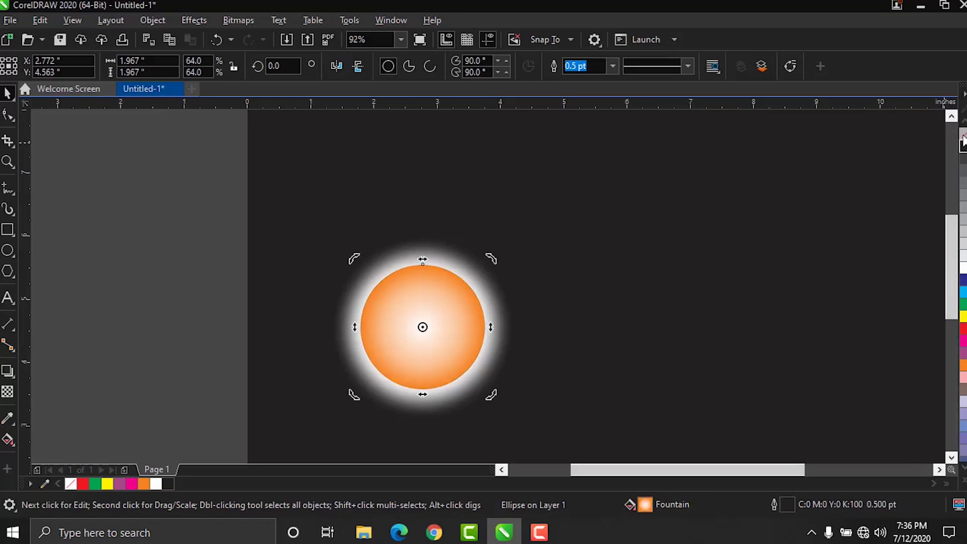
click(772, 276)
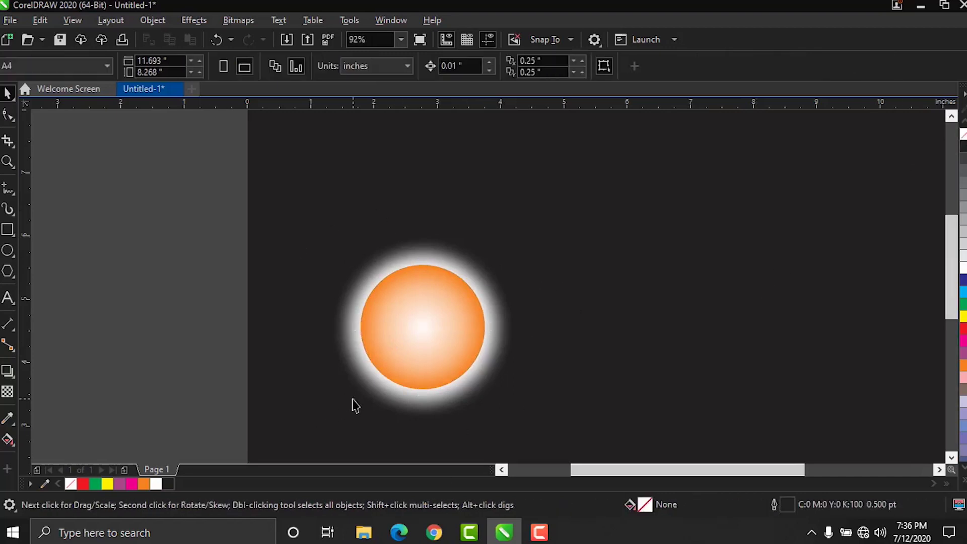
- Draw a white-filled circle about 2.33 inches across beside the glowing one and move it to about X 9.2, Y 5.4 inches
click(8, 162)
click(211, 67)
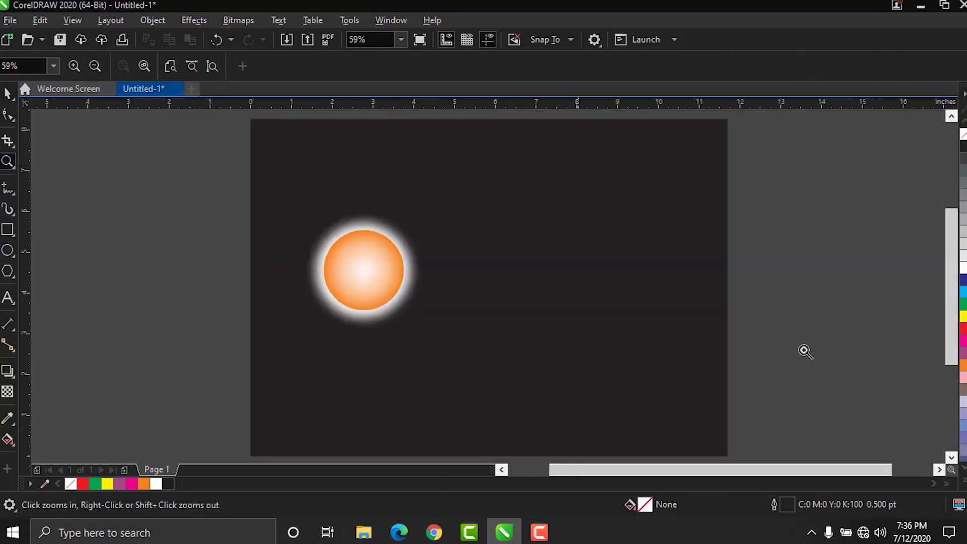
click(6, 96)
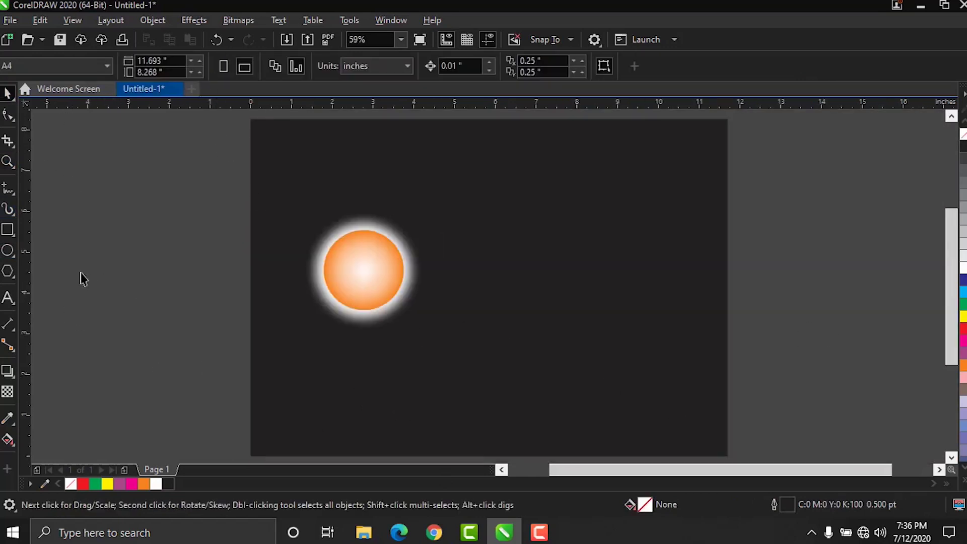
click(8, 250)
mouse_move(475, 224)
mouse_down()
mouse_move(525, 283)
mouse_move(542, 289)
mouse_move(533, 269)
mouse_move(596, 319)
mouse_move(565, 267)
mouse_up()
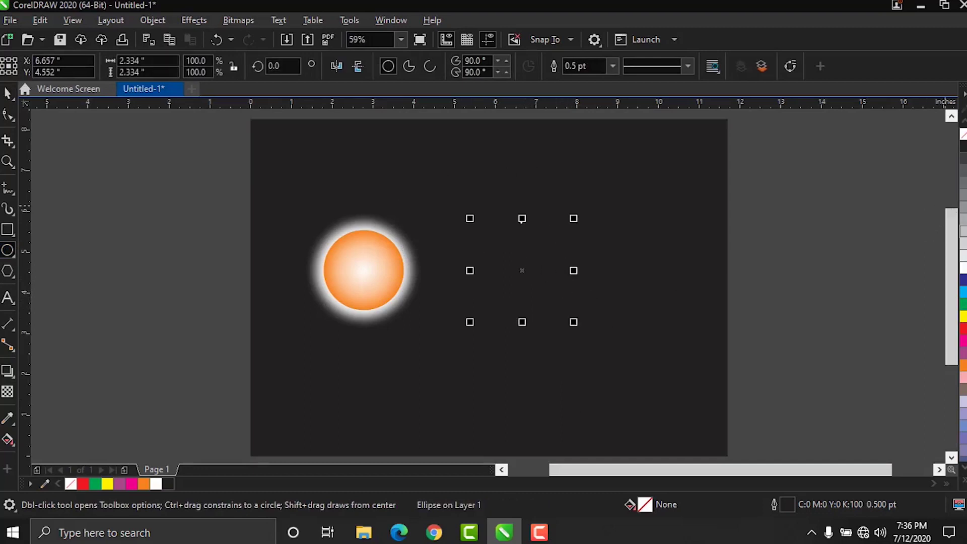
click(963, 268)
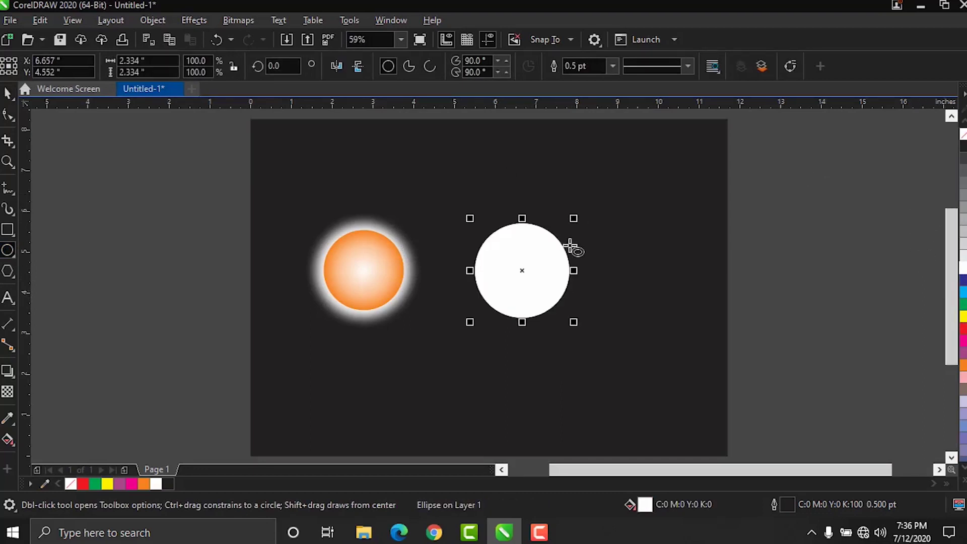
click(8, 93)
drag(524, 274, 629, 236)
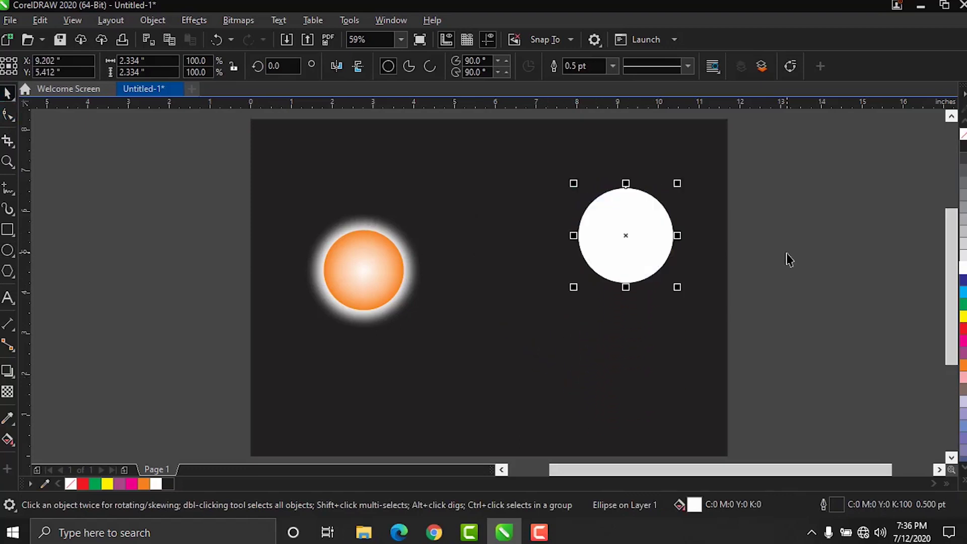
- Duplicate the white circle at about X 12.15 inches and turn the copy into an unfilled black ring with a 10 pt outline
key(plus)
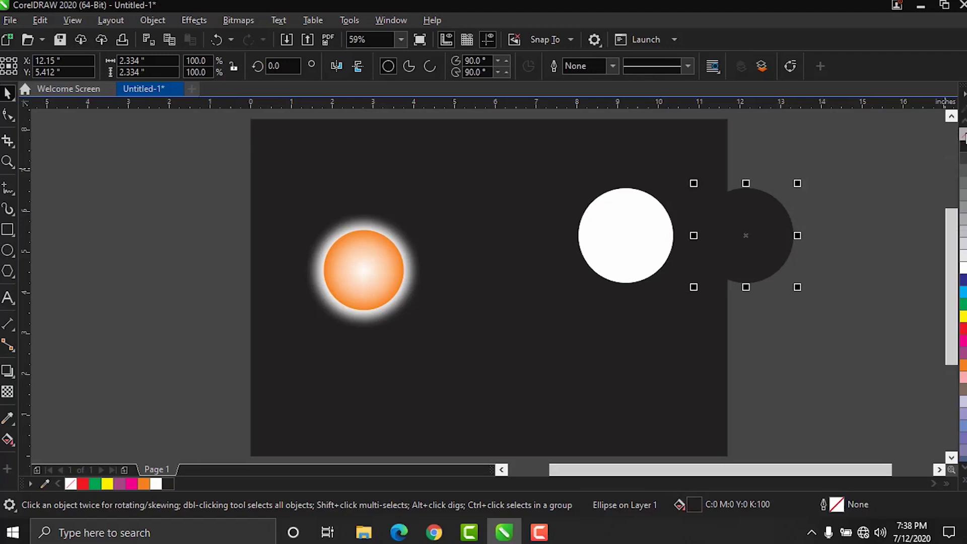
click(962, 136)
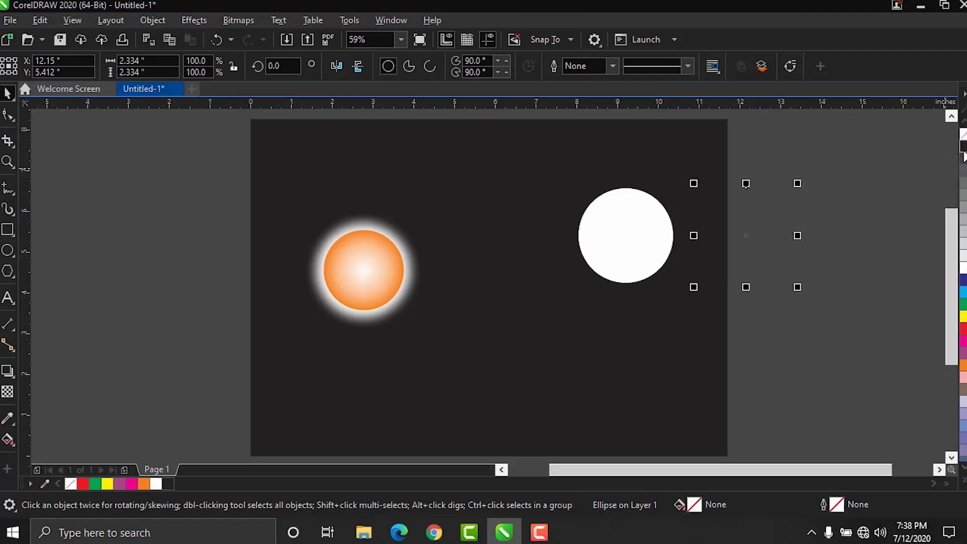
right_click(963, 149)
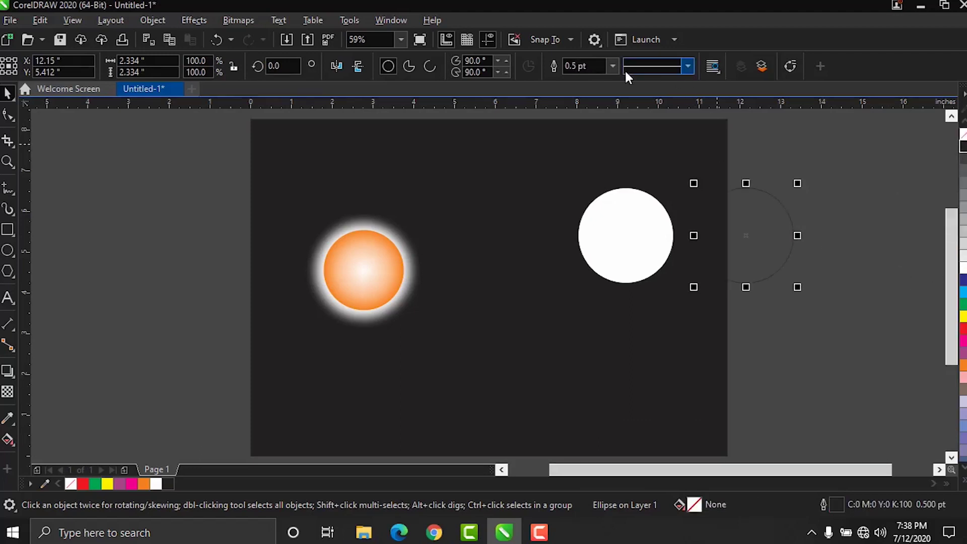
click(608, 71)
click(579, 185)
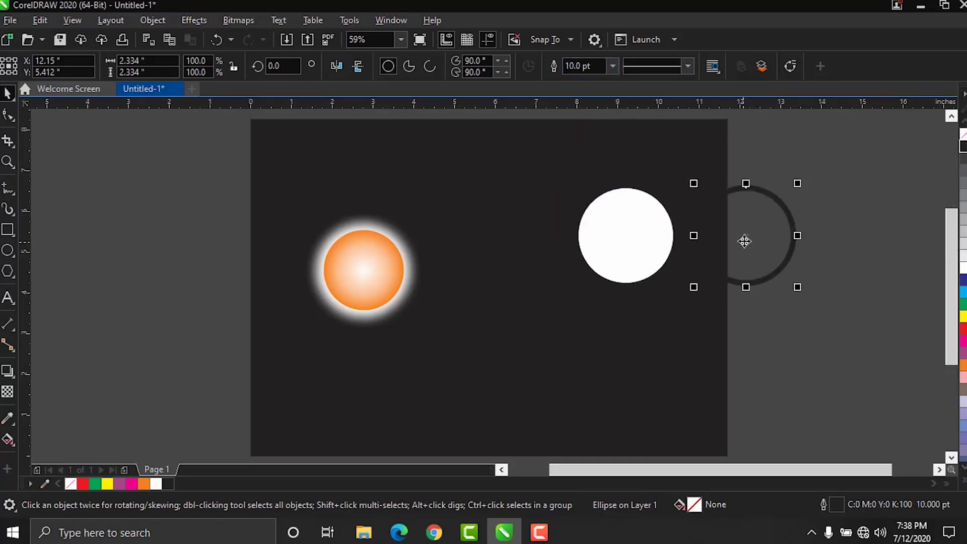
- Fill the white circle with red
click(646, 246)
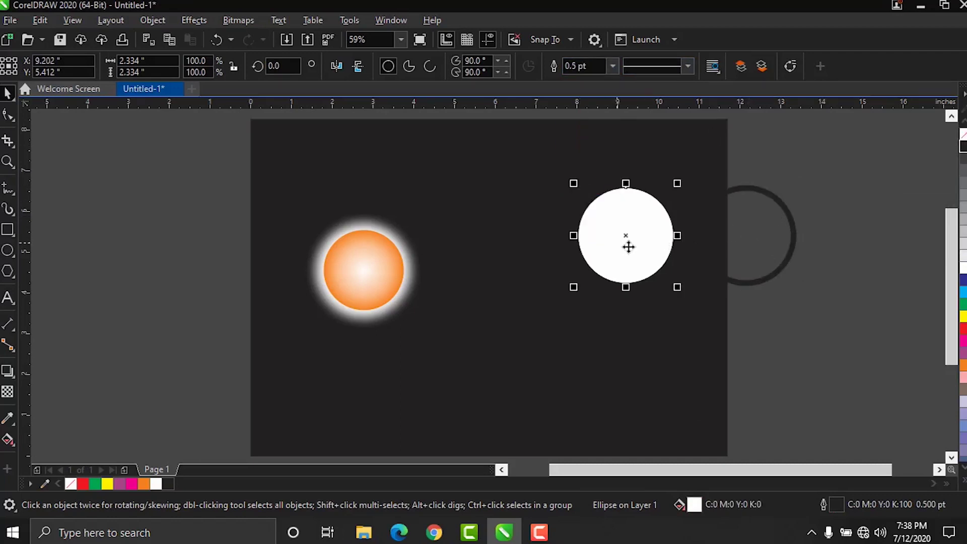
click(963, 328)
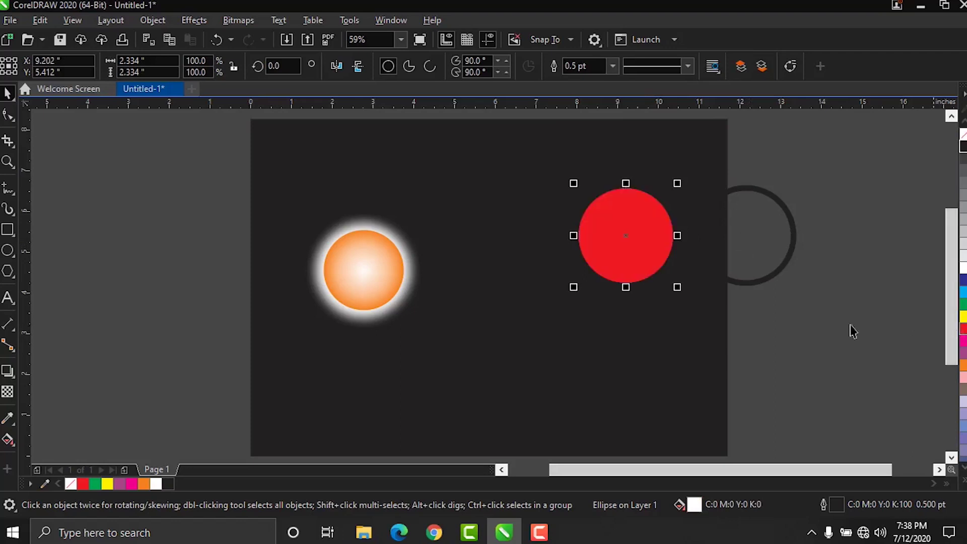
- Convert the black ring to a 300 dpi CMYK bitmap with anti-aliasing and a transparent background
click(792, 237)
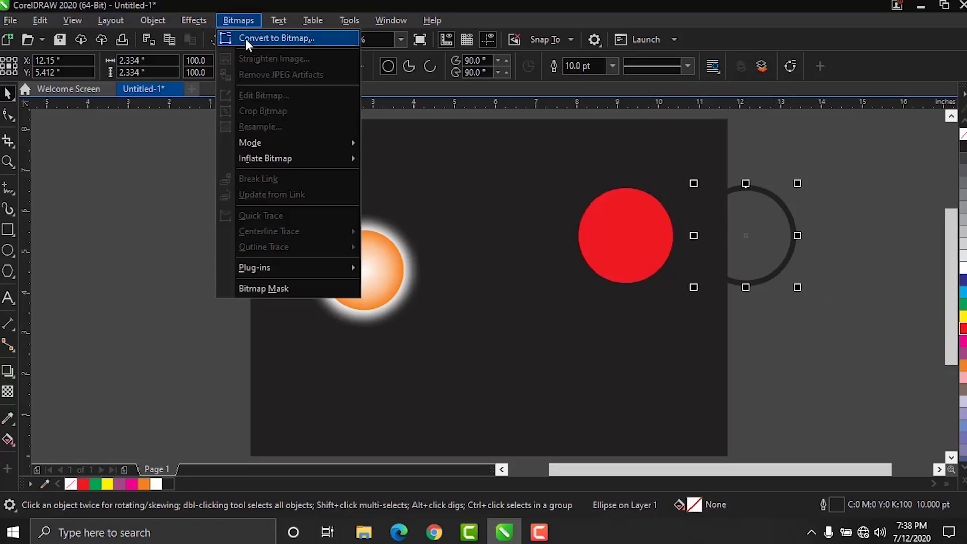
click(244, 37)
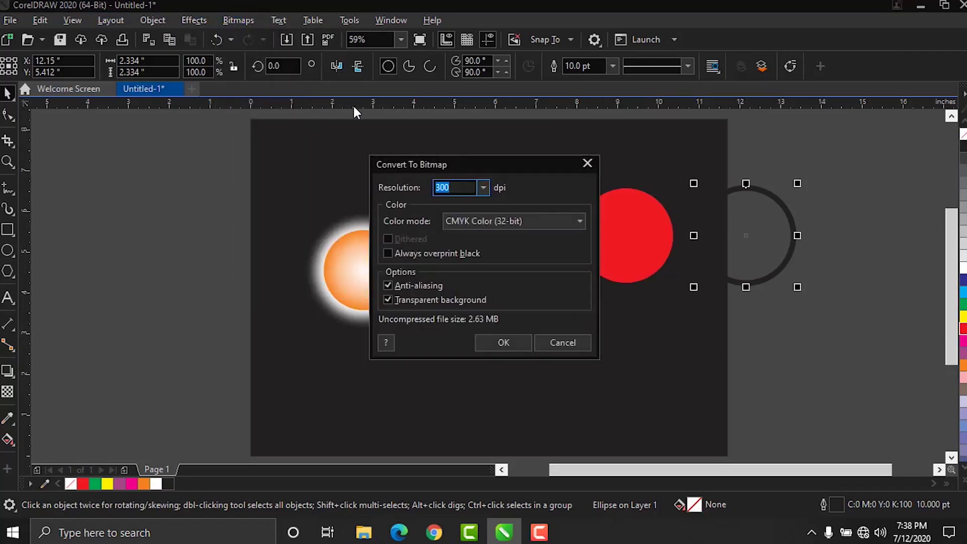
click(513, 339)
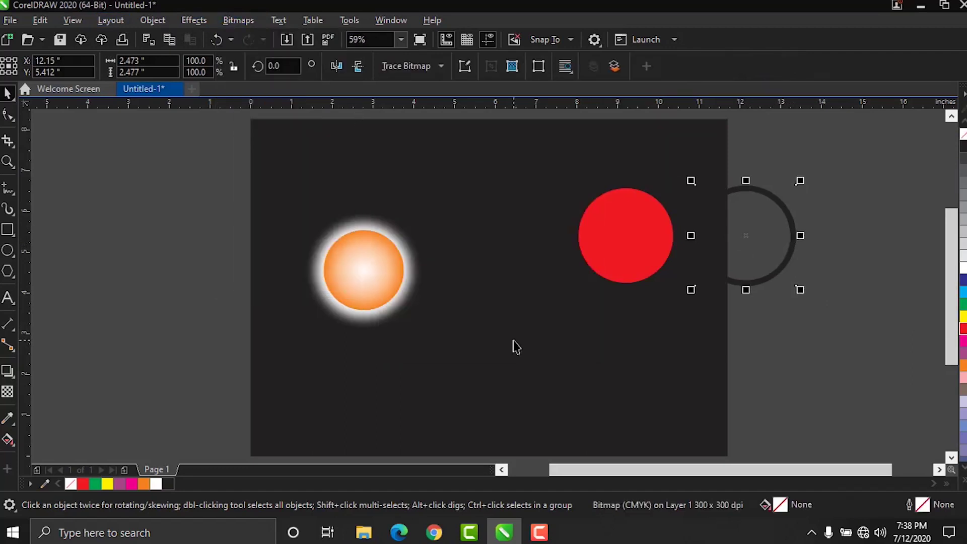
- Apply a Gaussian Blur with a radius of 20 pixels to the black ring bitmap
click(190, 23)
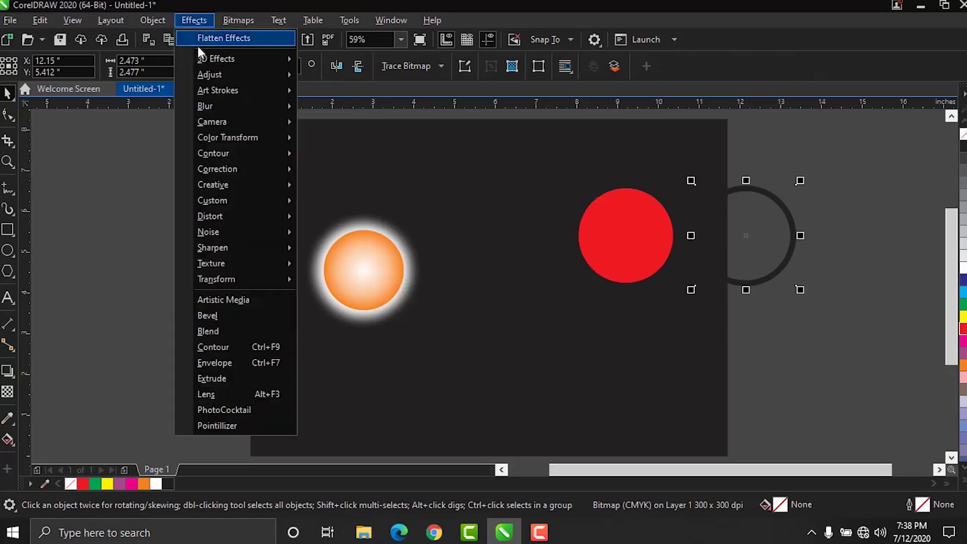
mouse_move(207, 111)
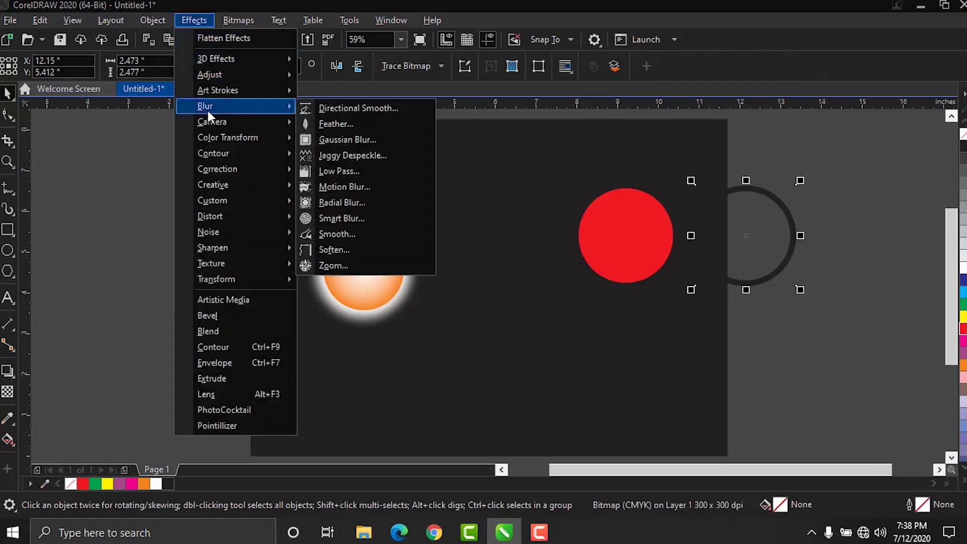
click(353, 139)
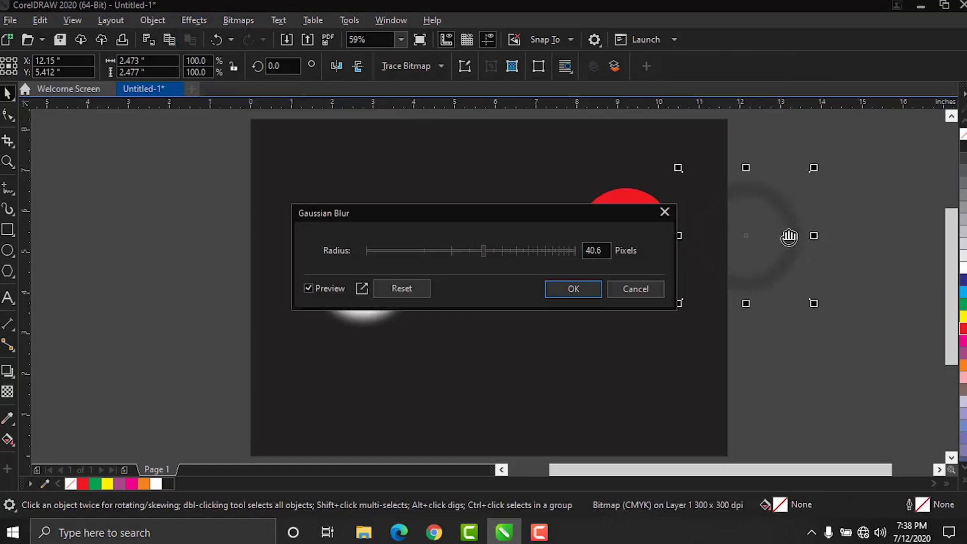
drag(482, 252, 451, 252)
click(587, 293)
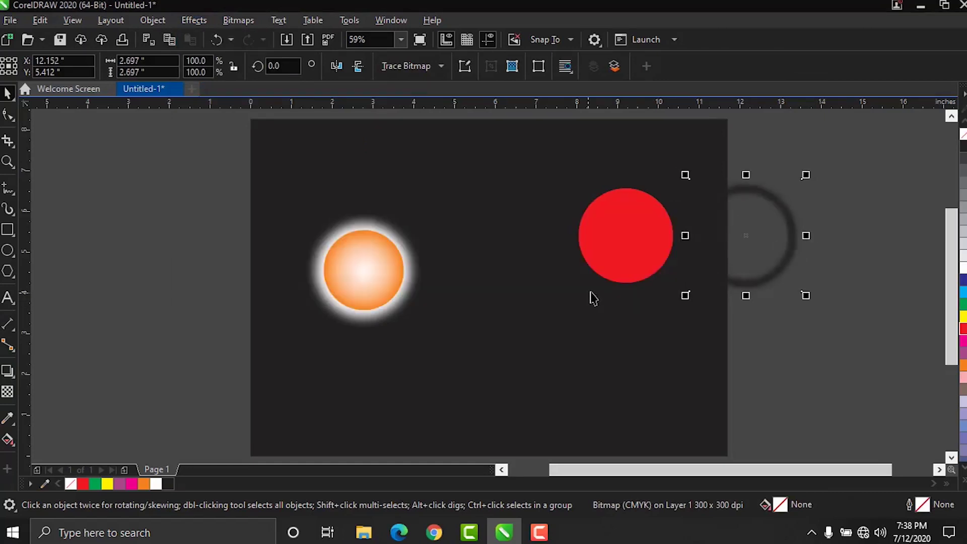
- PowerClip the blurred black ring inside the red circle
right_click(745, 240)
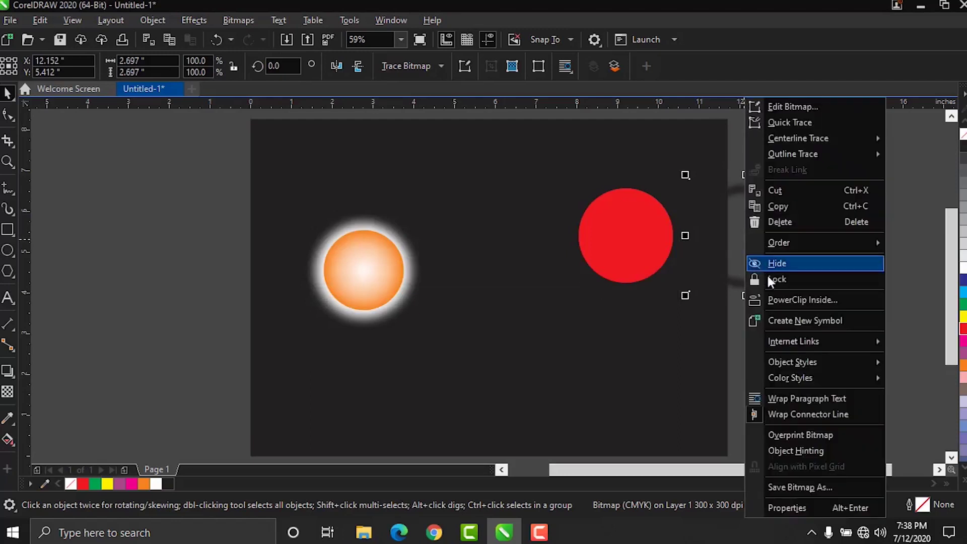
click(768, 298)
click(608, 246)
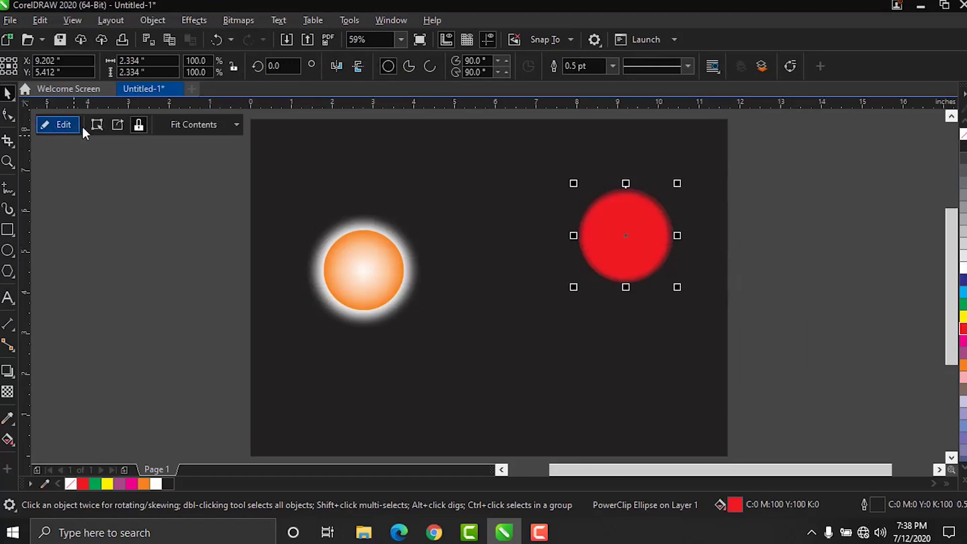
- Apply a Gaussian Blur of about 16.3 pixels to the ring clipped inside the red circle and scale it to 96.7%
click(97, 125)
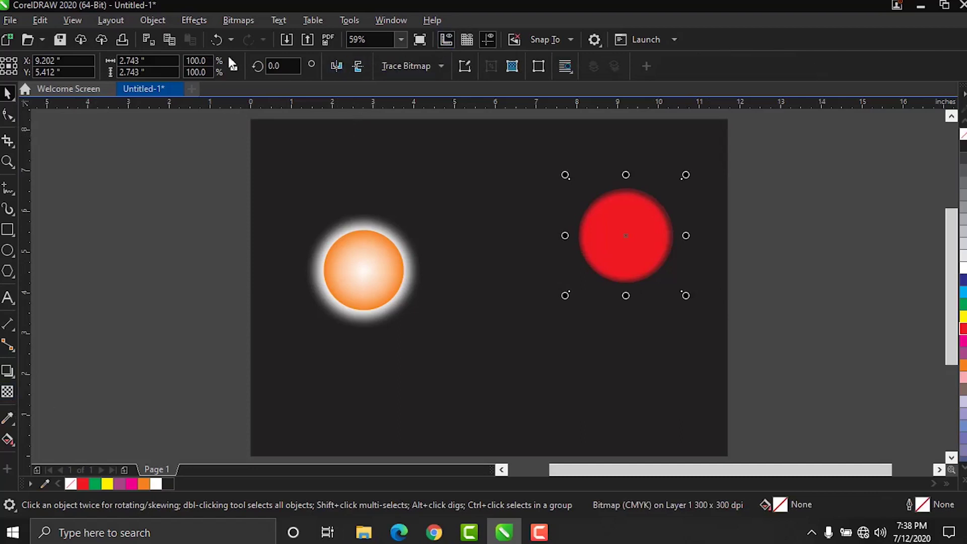
click(194, 20)
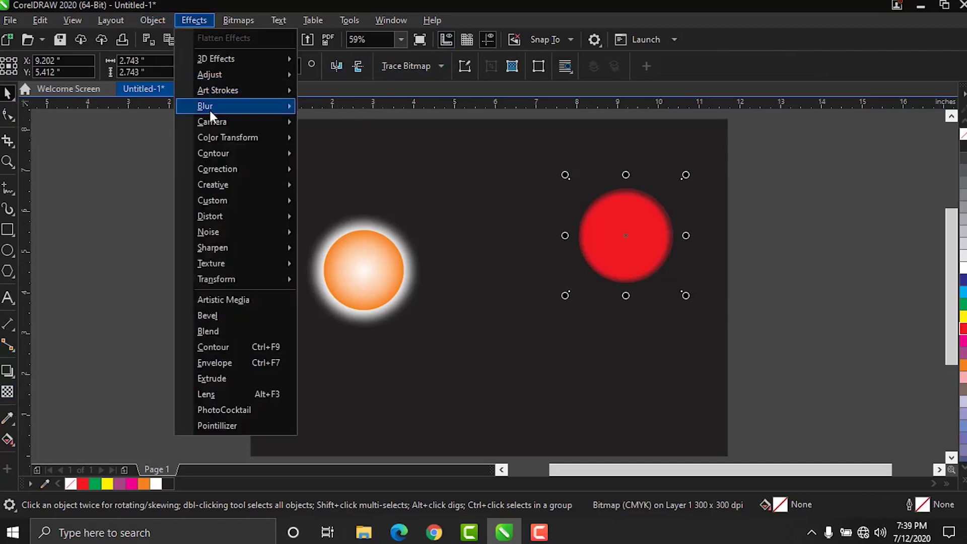
mouse_move(210, 108)
click(341, 141)
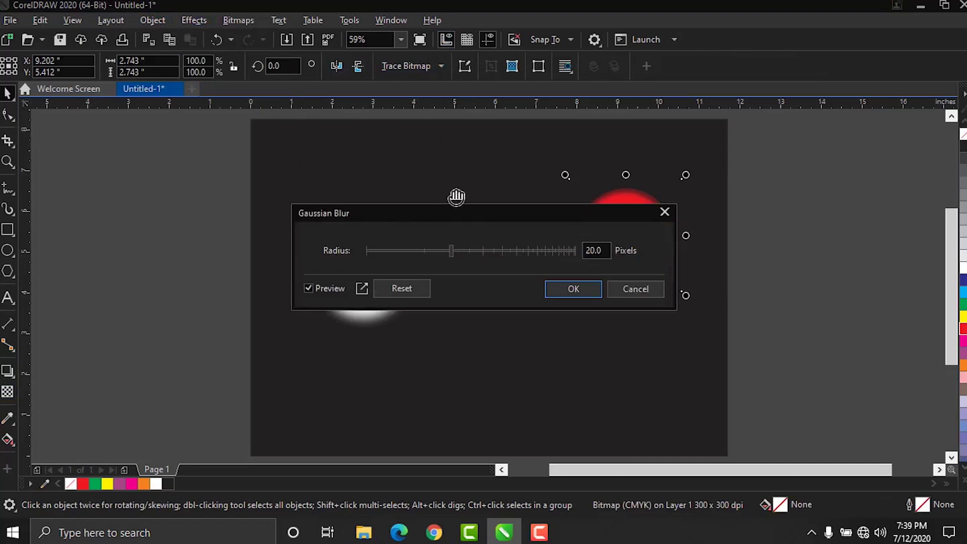
drag(486, 217, 547, 363)
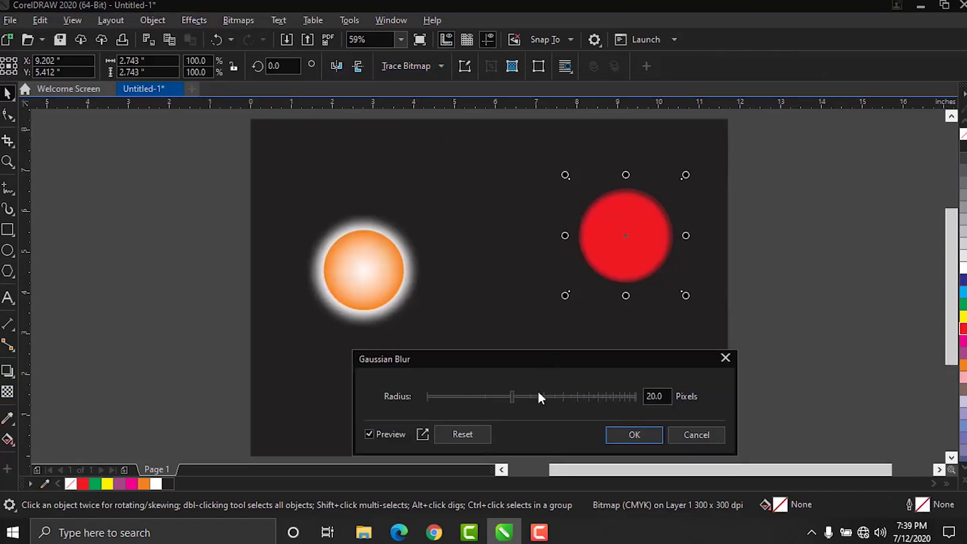
click(505, 396)
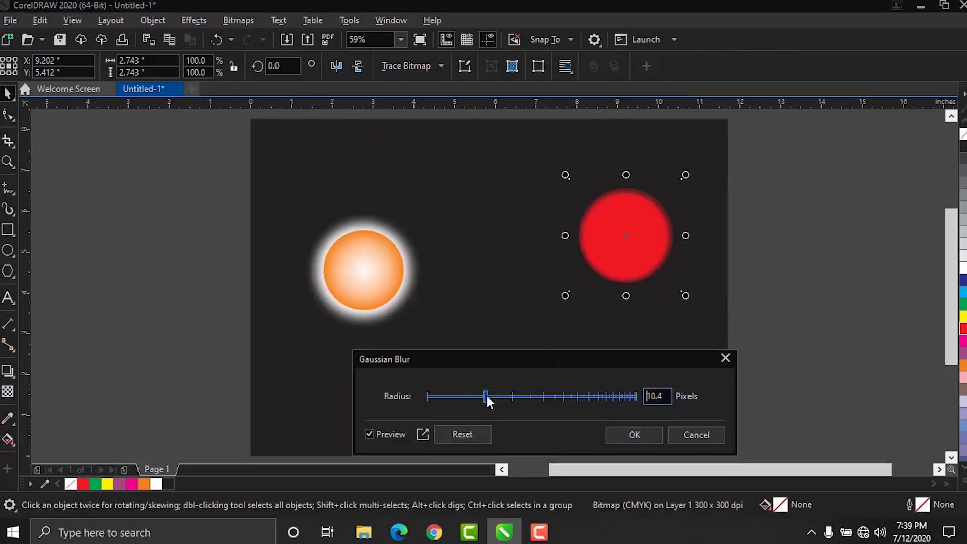
drag(486, 396, 507, 404)
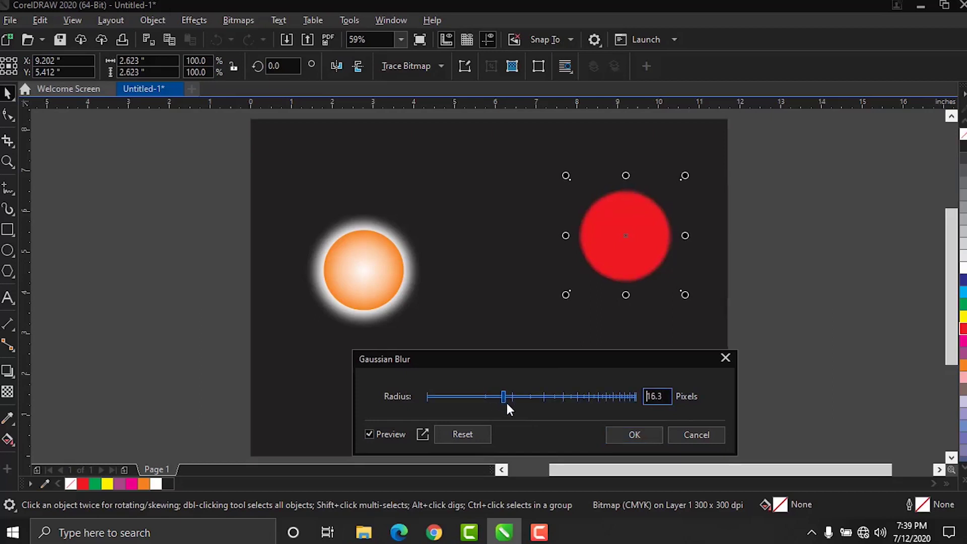
click(641, 434)
mouse_move(684, 176)
mouse_down()
mouse_move(679, 187)
mouse_move(685, 179)
mouse_up()
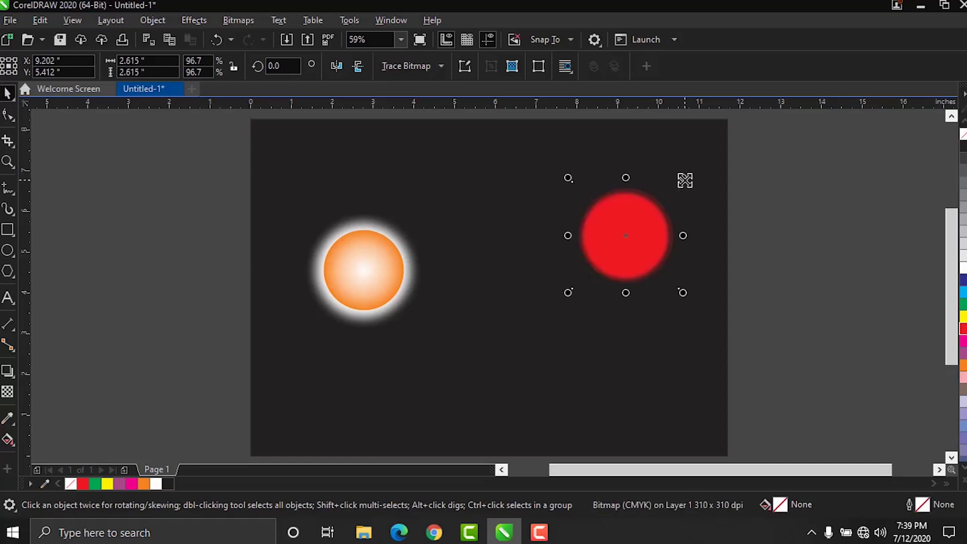
- Apply another Gaussian Blur of about 21.4 pixels to the clipped ring and nudge it to about X 9.23, Y 5.43 inches
click(155, 25)
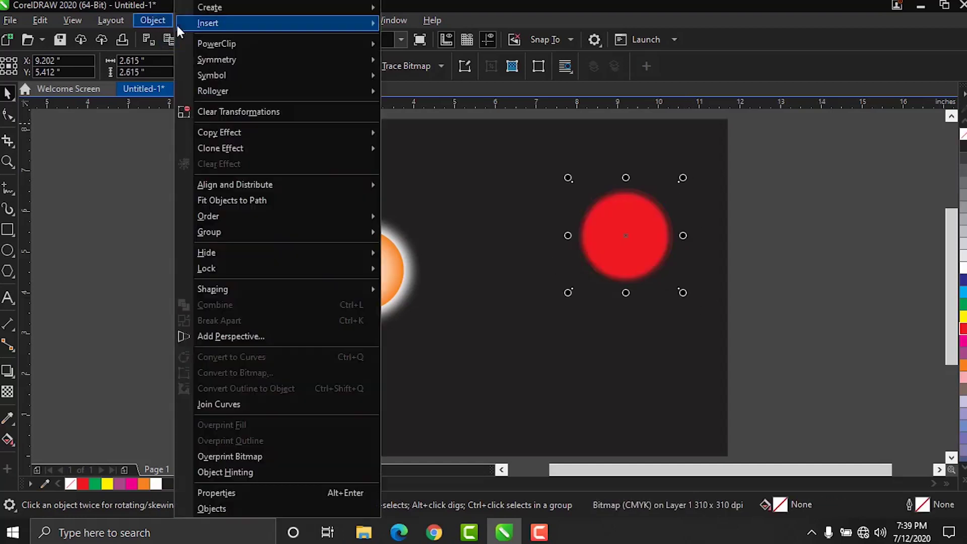
mouse_move(194, 20)
mouse_move(264, 114)
click(333, 137)
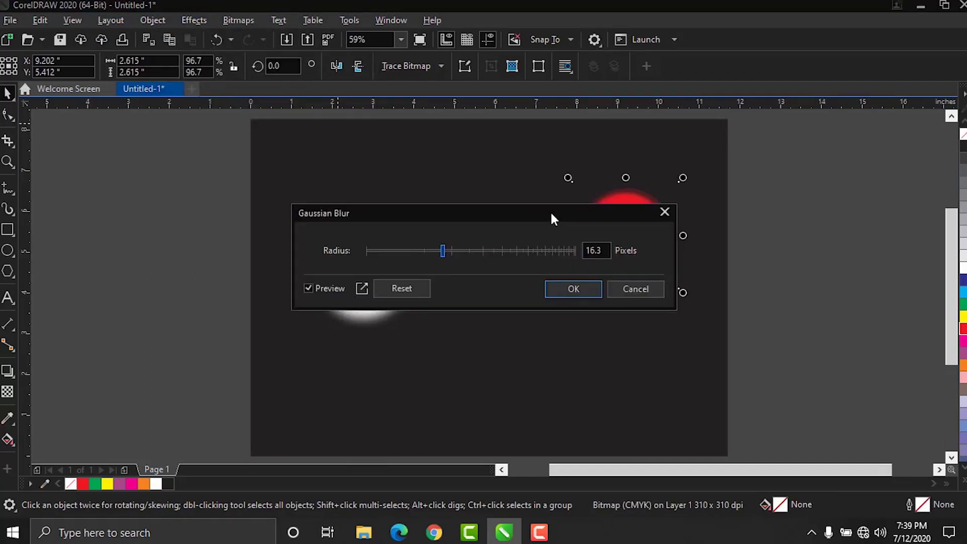
drag(552, 214, 394, 182)
drag(298, 207, 309, 209)
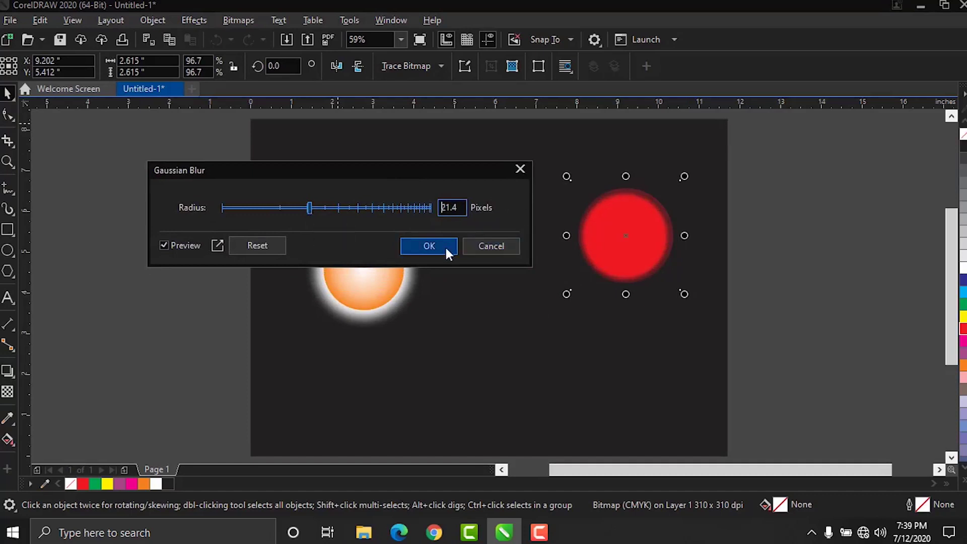
click(429, 245)
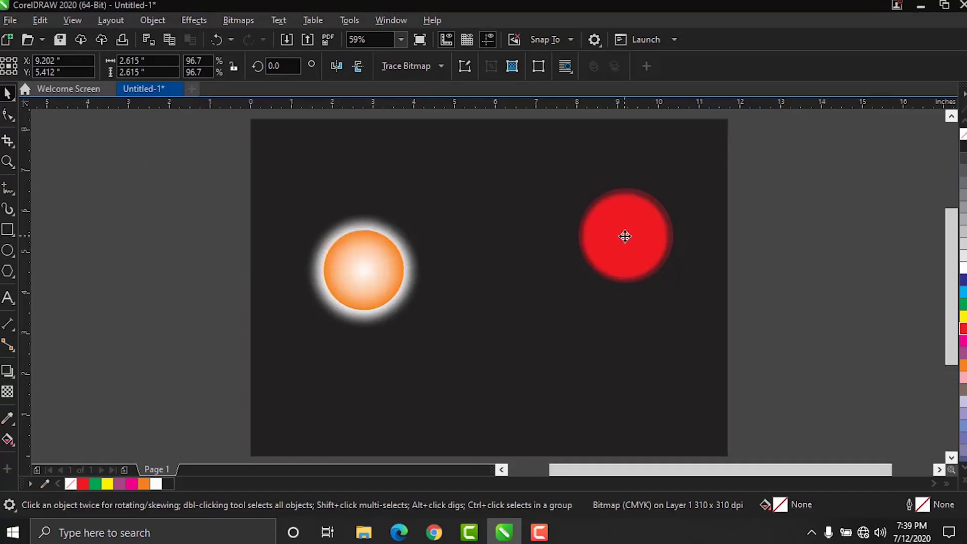
drag(625, 236, 624, 236)
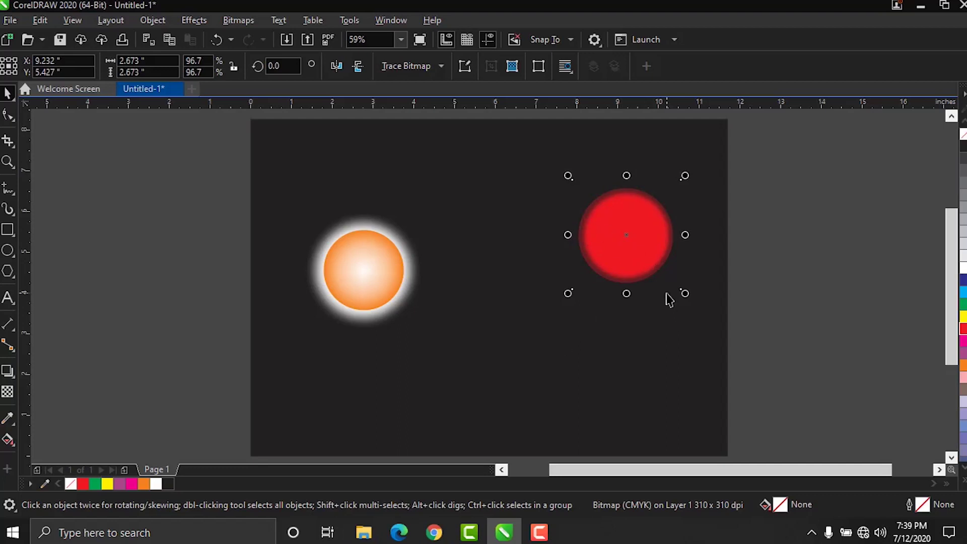
- Try the Multiply, Subtract, Screen, Lightness and Saturation transparency merge modes on the blurred ring clipped inside the red circle
click(7, 392)
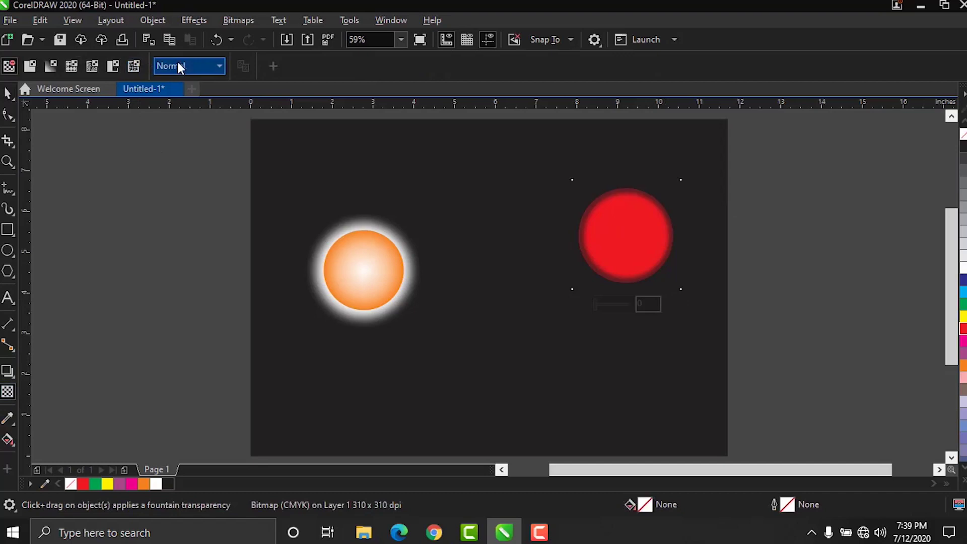
click(199, 66)
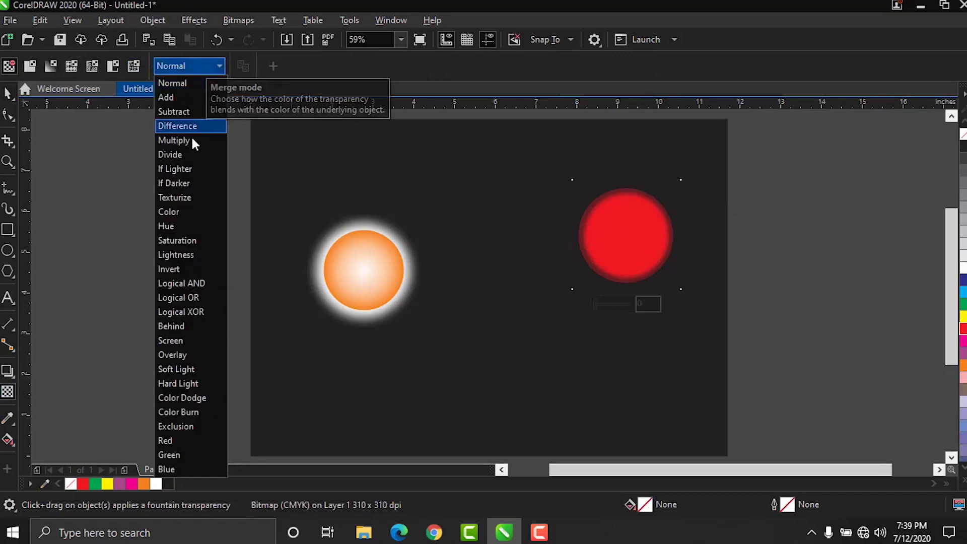
click(188, 143)
click(191, 65)
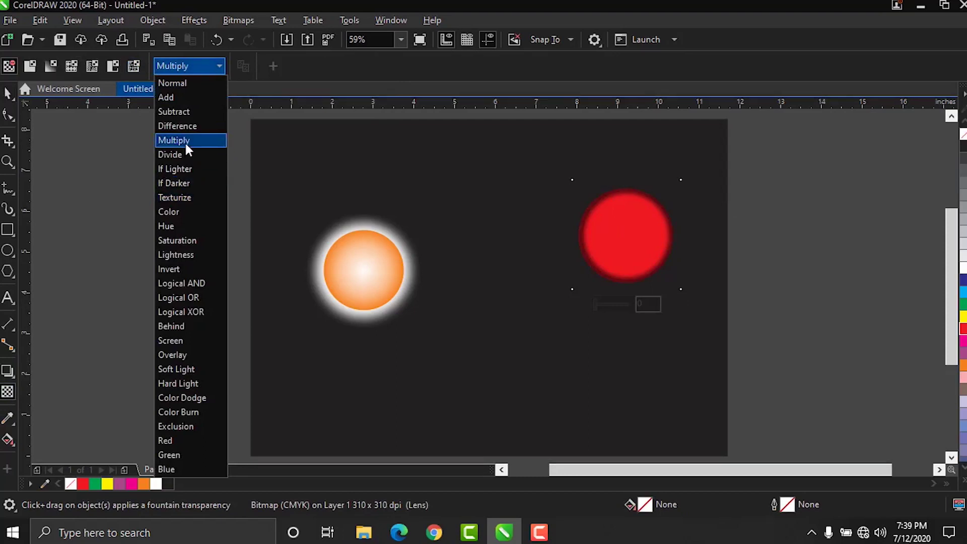
click(186, 107)
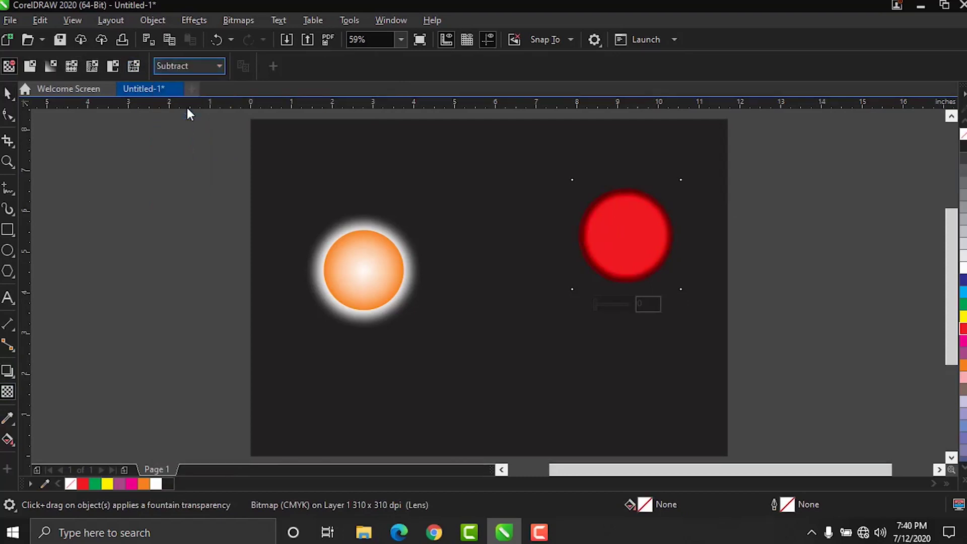
click(189, 71)
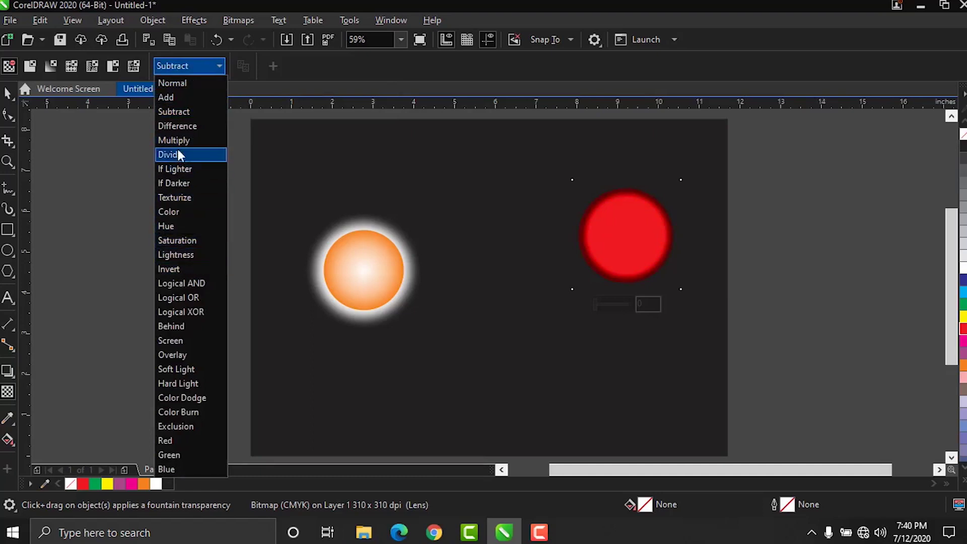
click(184, 341)
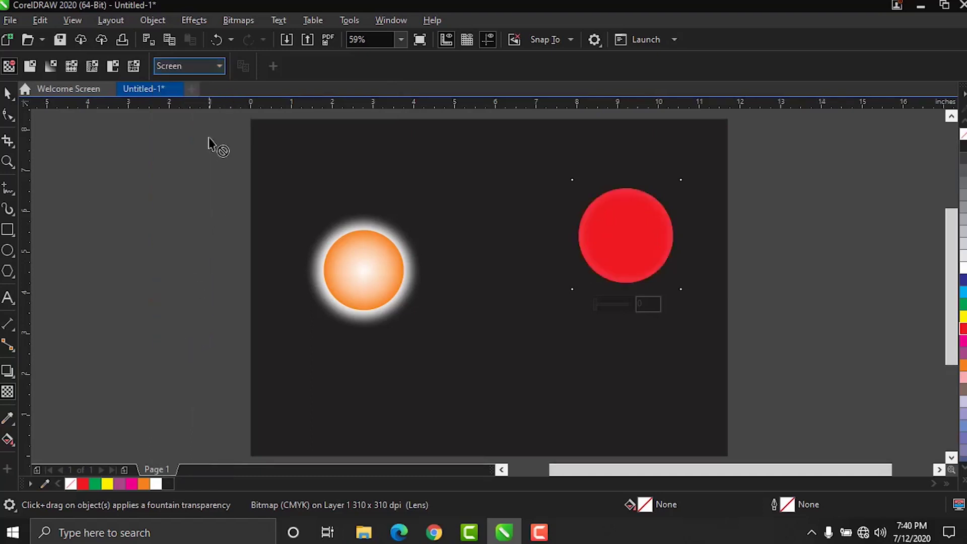
click(207, 66)
click(192, 253)
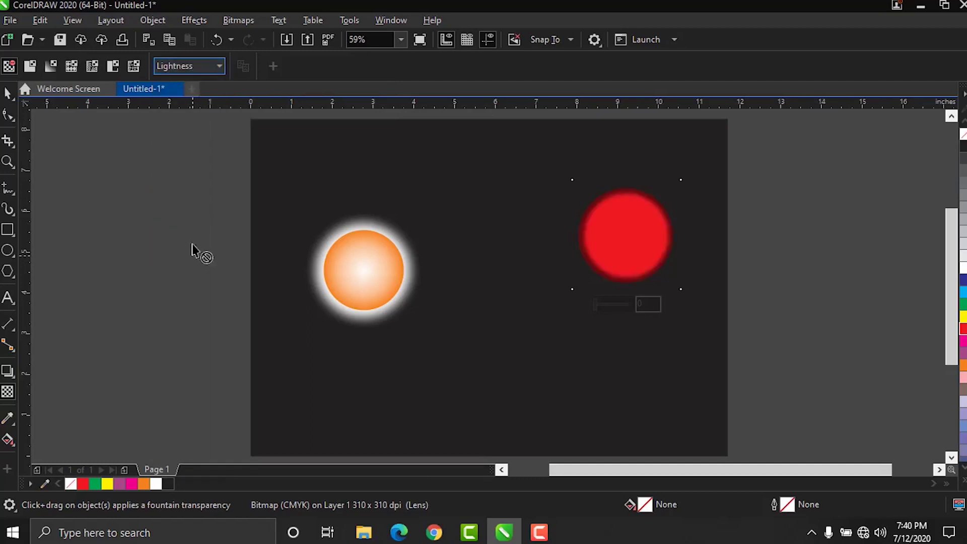
click(196, 66)
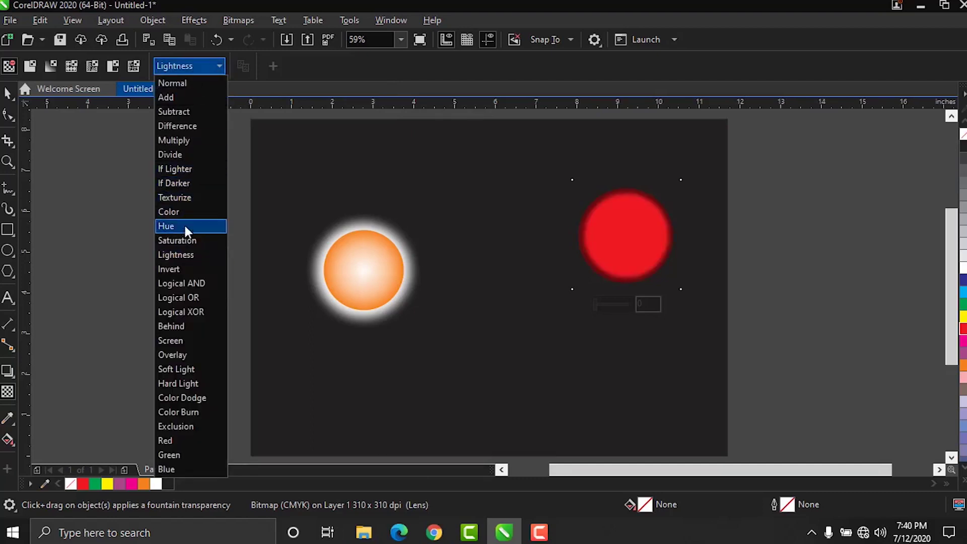
click(185, 241)
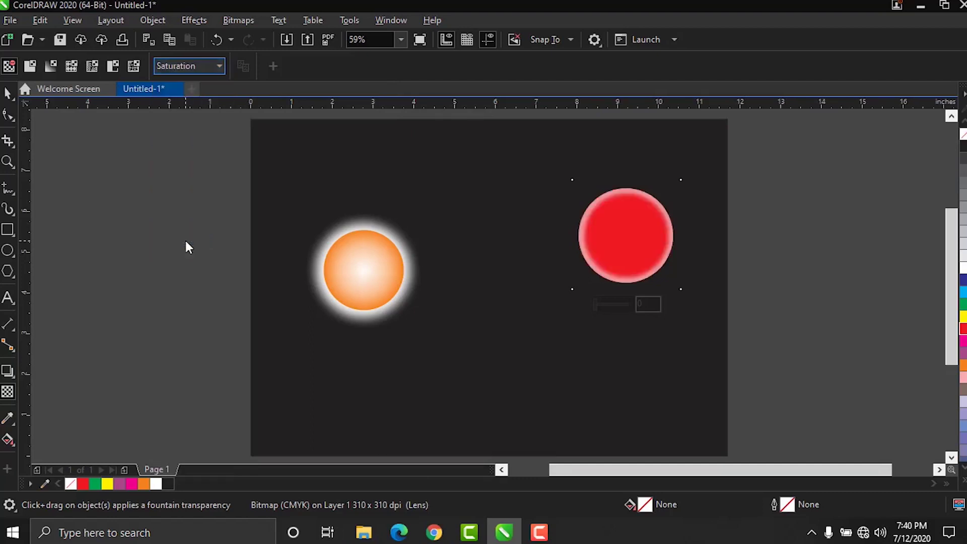
- Set the transparency merge mode of the ring clipped inside the red circle to Texturize
click(187, 69)
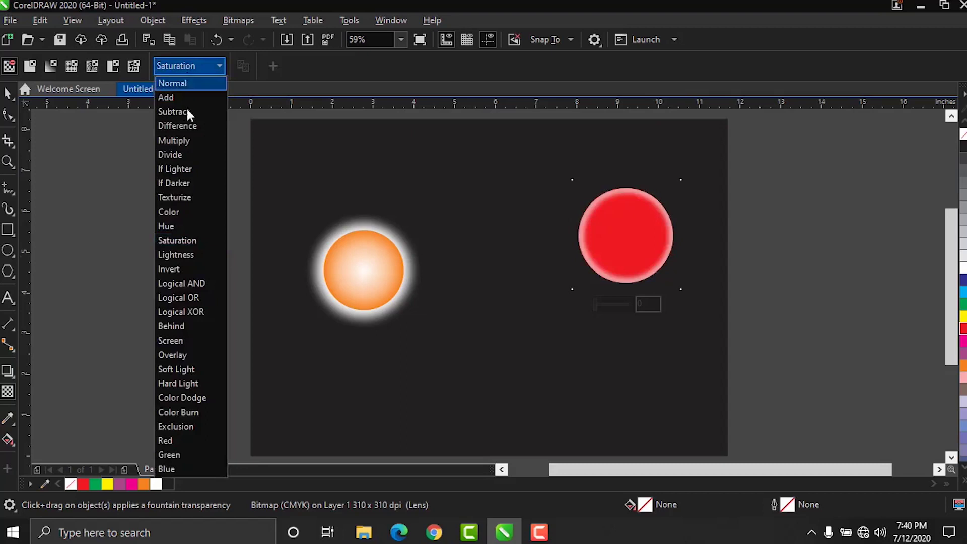
click(193, 203)
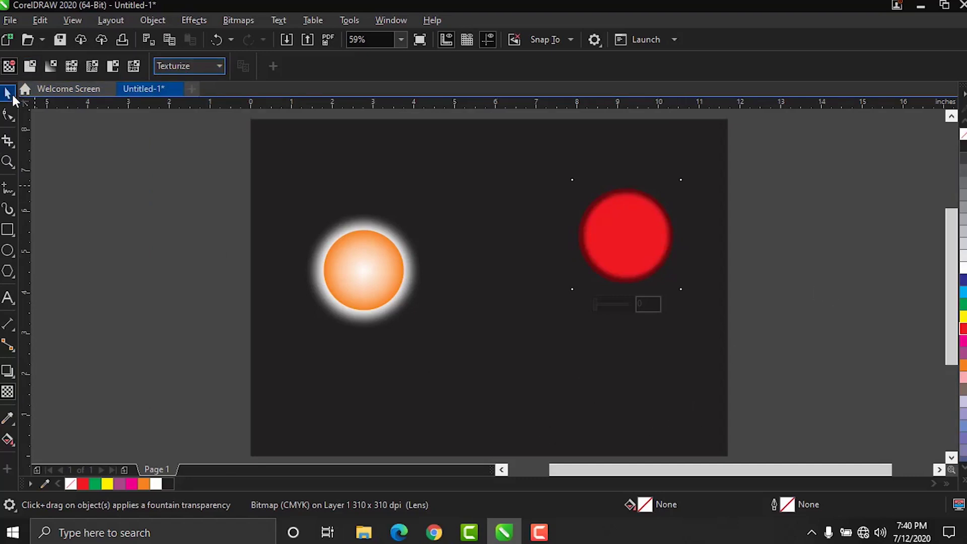
click(12, 97)
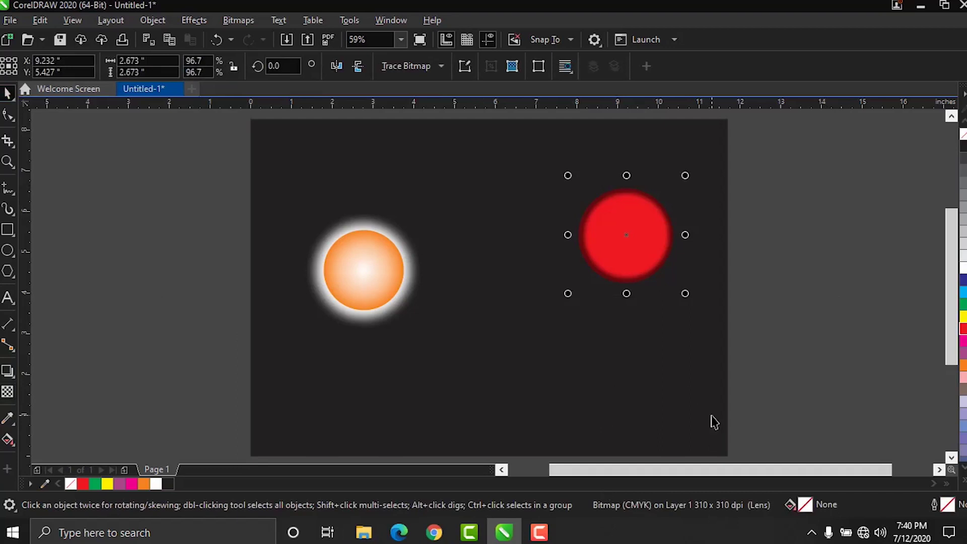
- Add a second page and place the image 30311-5-shri-ram-photos from the NEW COREL TUTORIAL folder on it
click(125, 470)
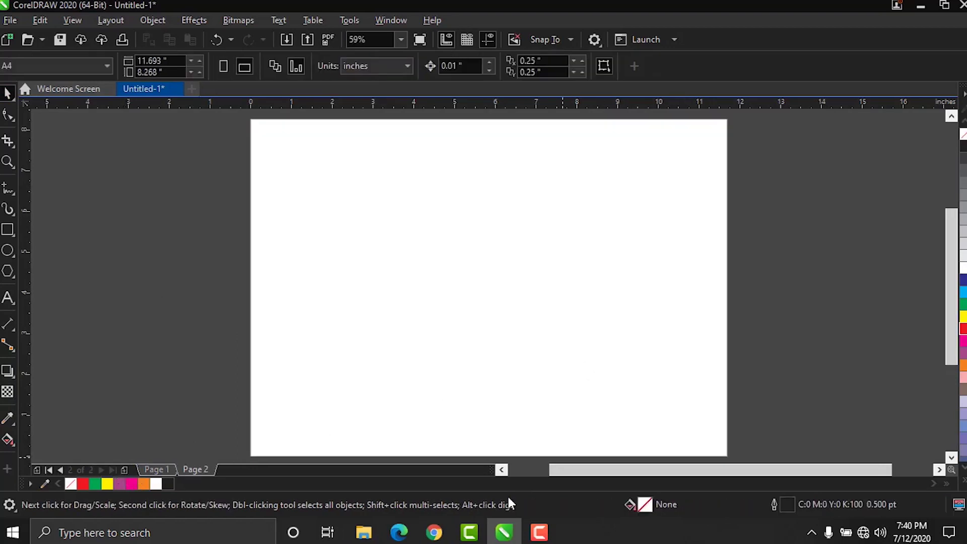
click(364, 532)
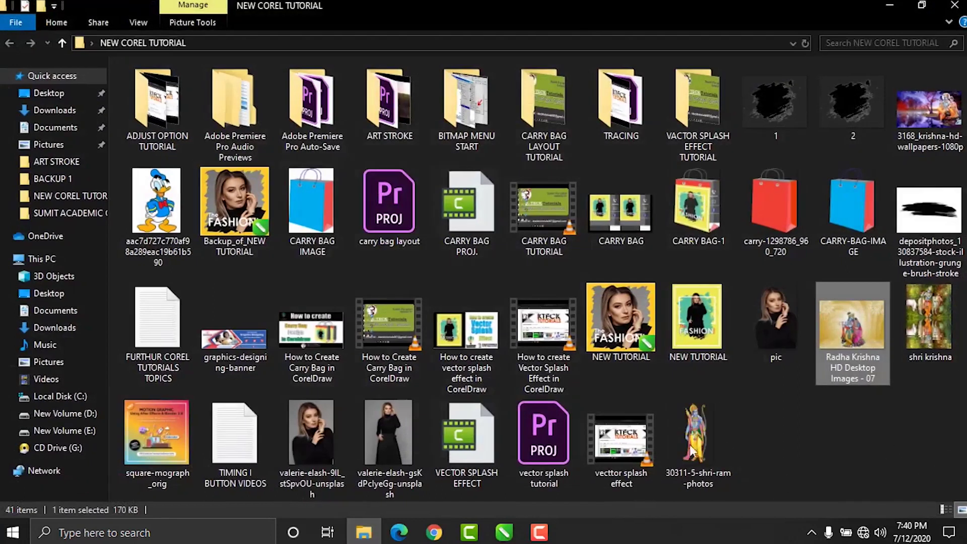
drag(718, 434, 501, 304)
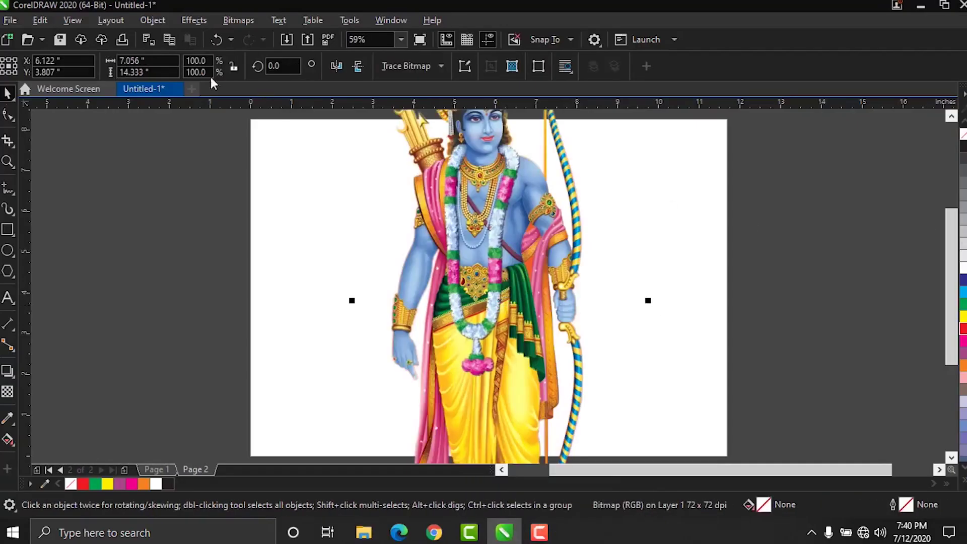
- Scale the imported image to about 50.2% so it fits within the height of Page 2
click(7, 161)
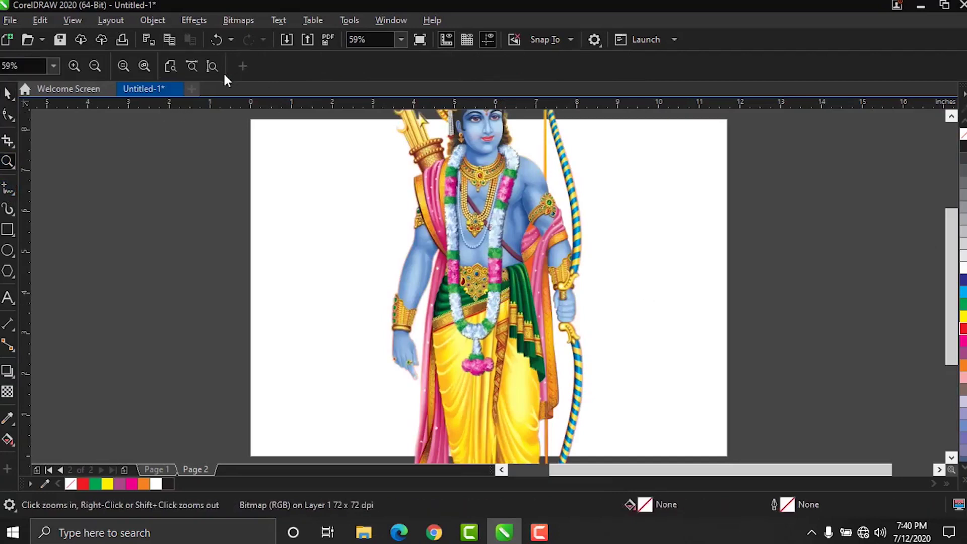
click(211, 66)
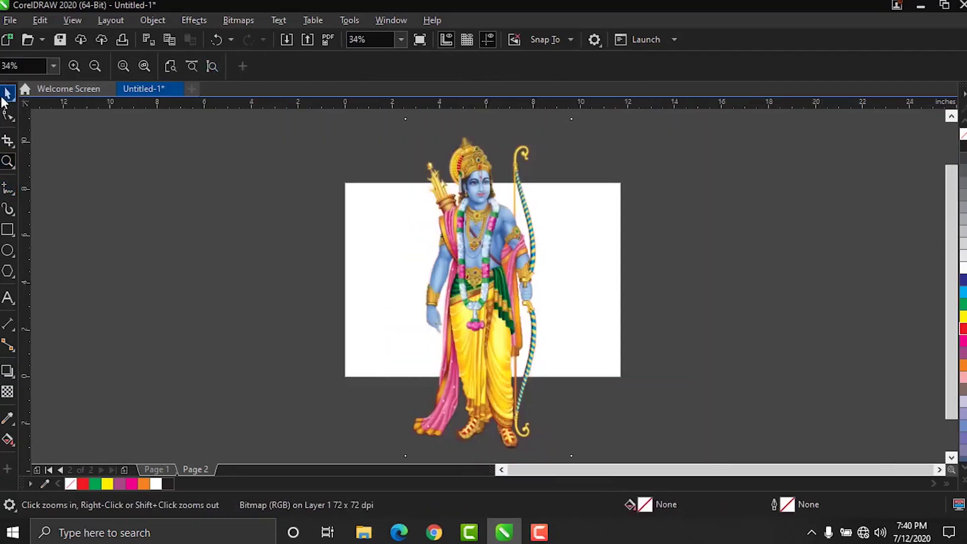
click(7, 93)
drag(577, 118, 547, 203)
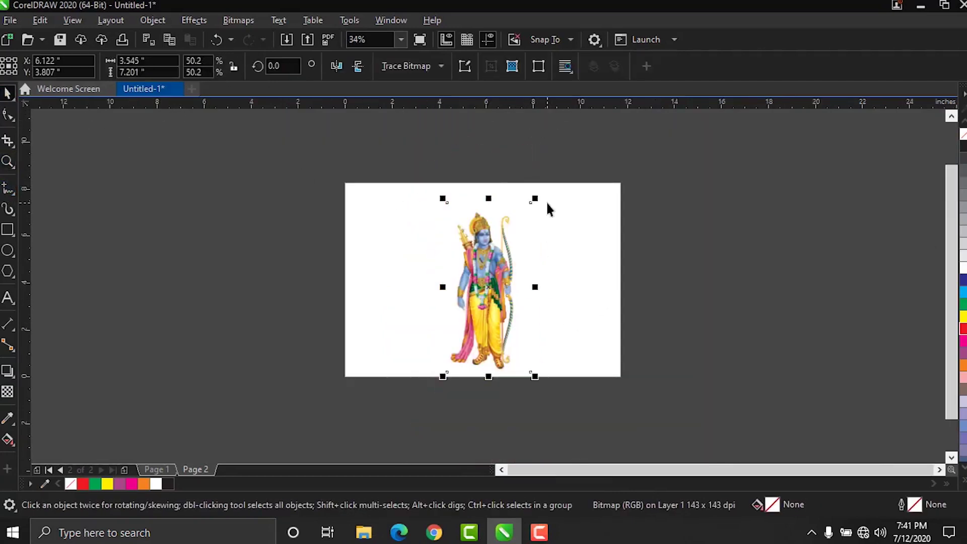
key(F4)
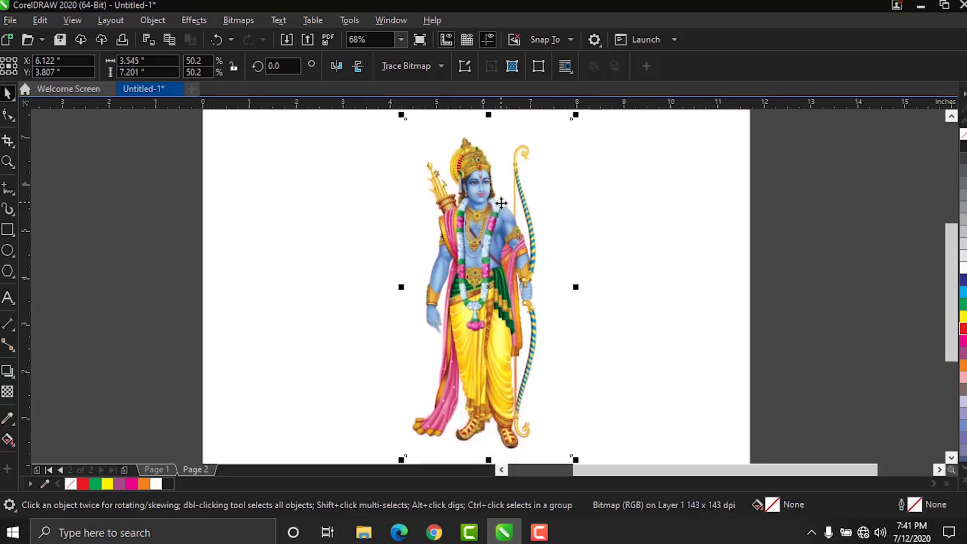
click(316, 291)
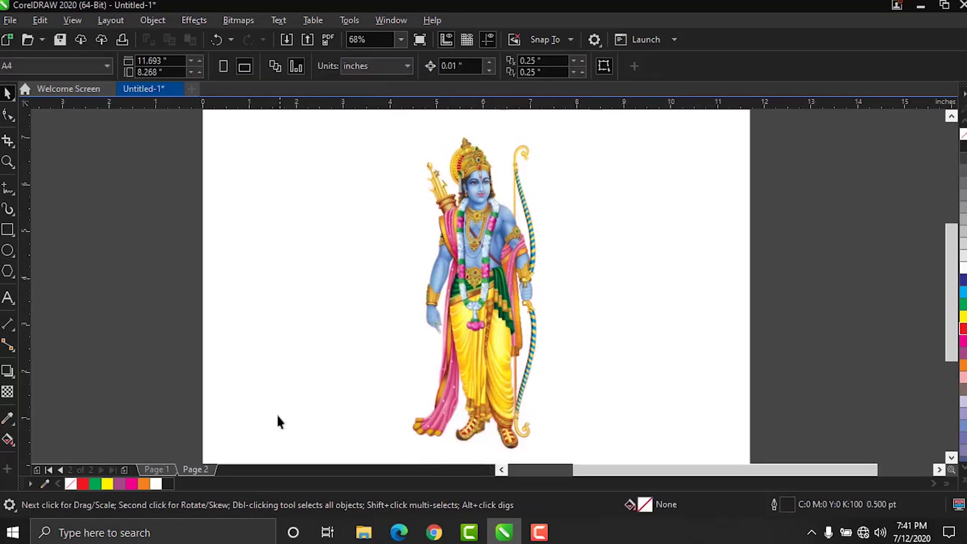
click(363, 533)
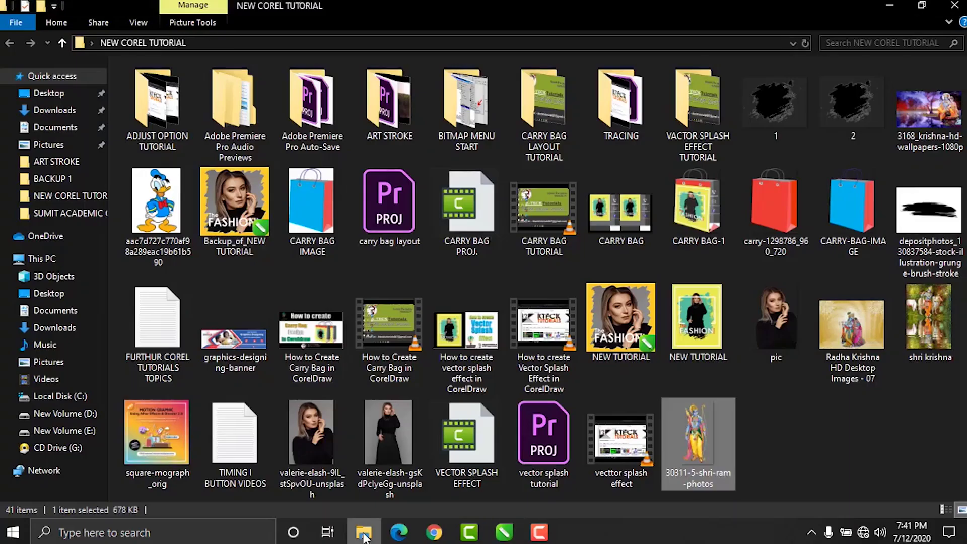
click(363, 533)
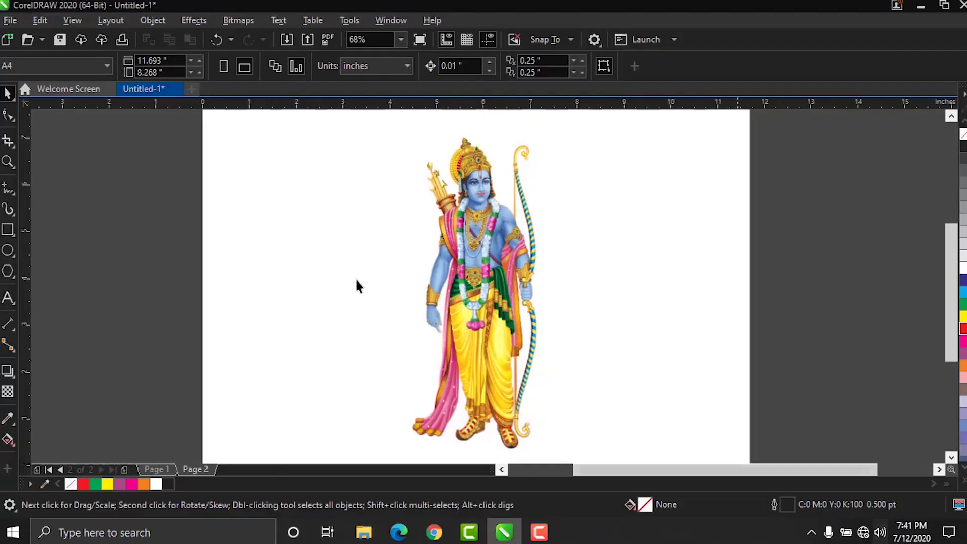
- Create a page-sized rectangle behind the image with an orange and white fountain fill as the background
double_click(8, 229)
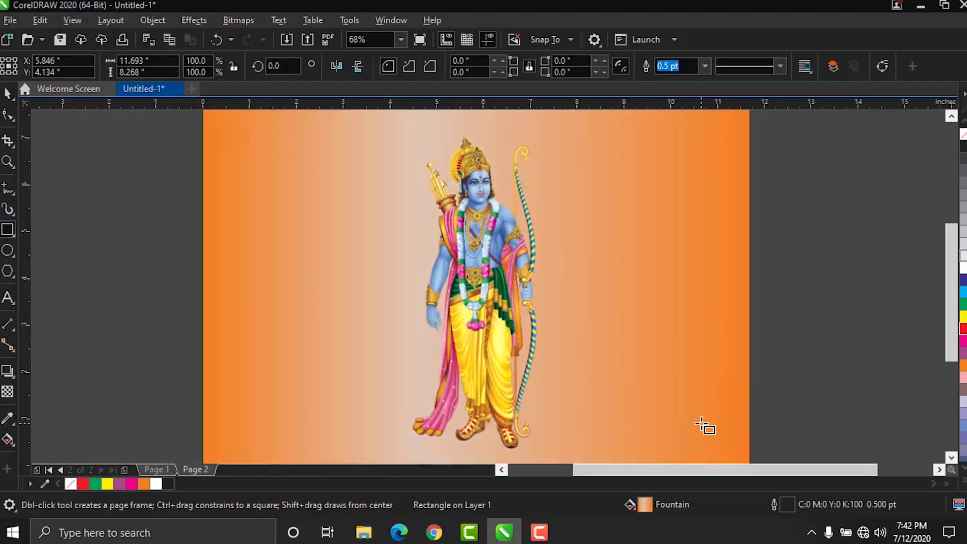
click(9, 92)
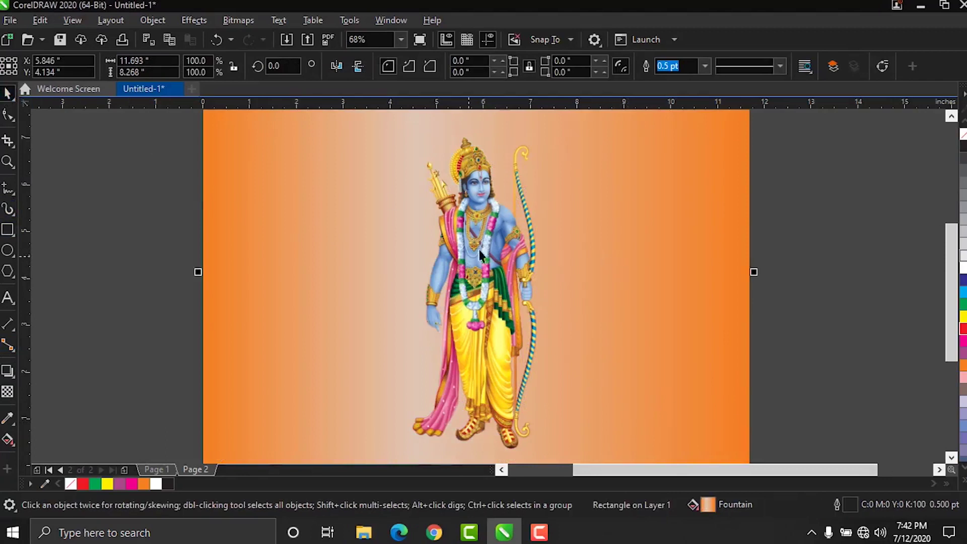
right_click(287, 345)
click(330, 248)
click(129, 237)
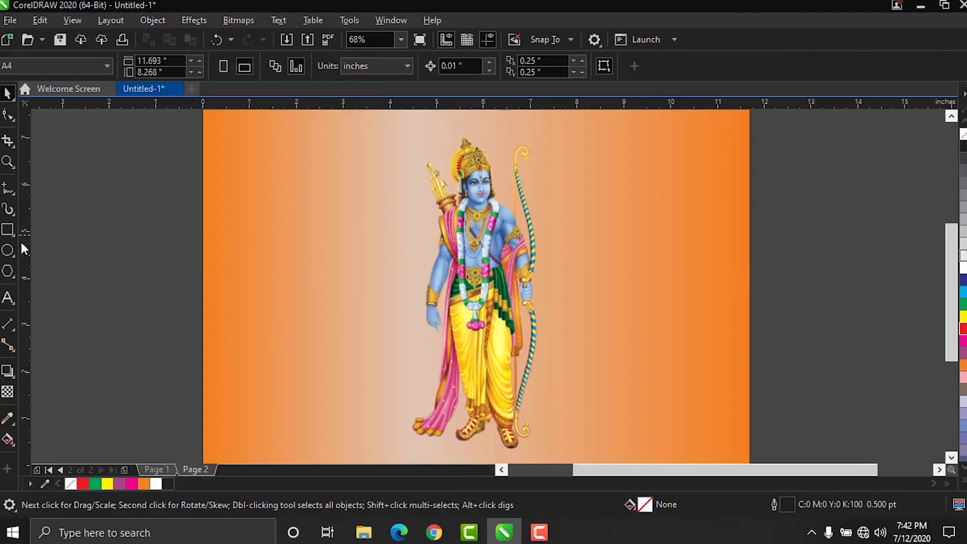
- Draw a circle about 1.54 inches across around the figure's head and position it at about X 5.85, Y 6.32 inches
click(8, 251)
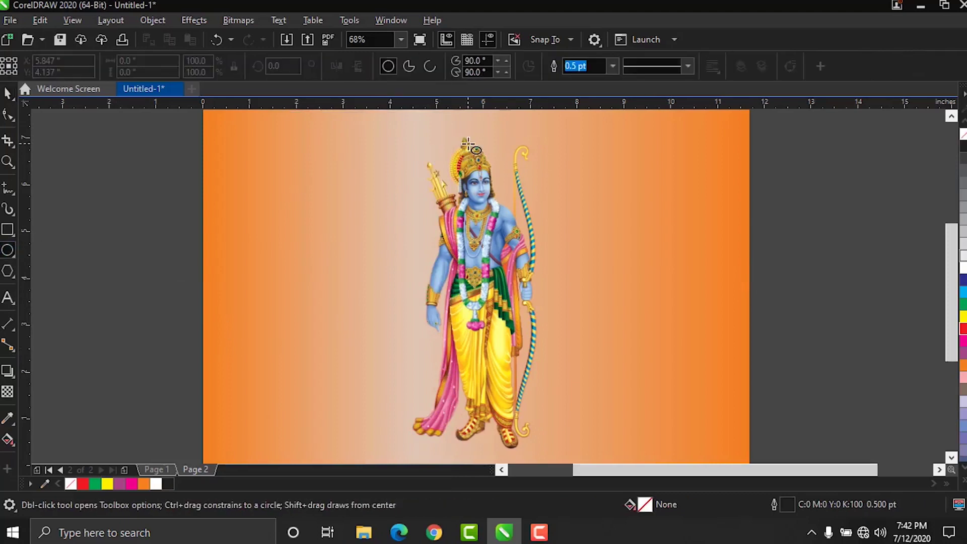
drag(445, 133, 491, 204)
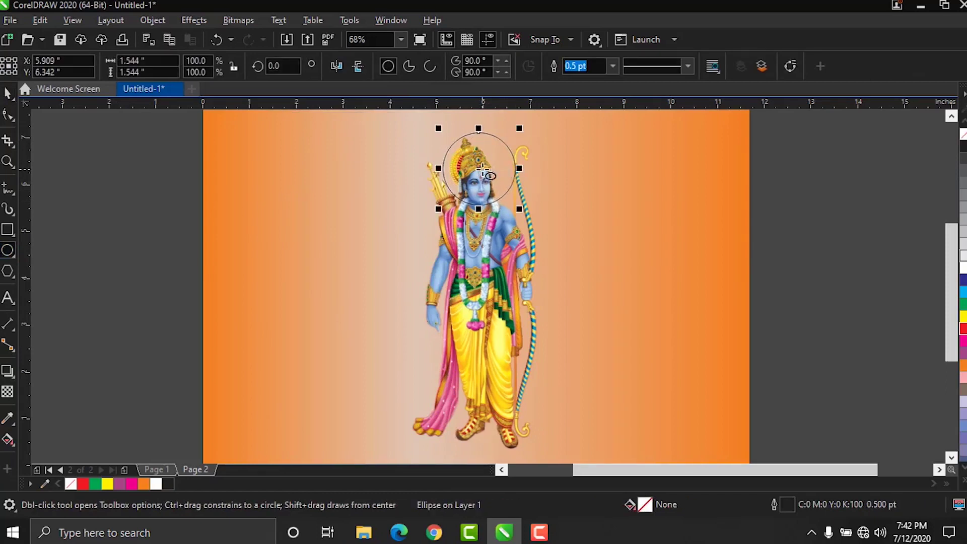
click(8, 93)
drag(480, 168, 477, 171)
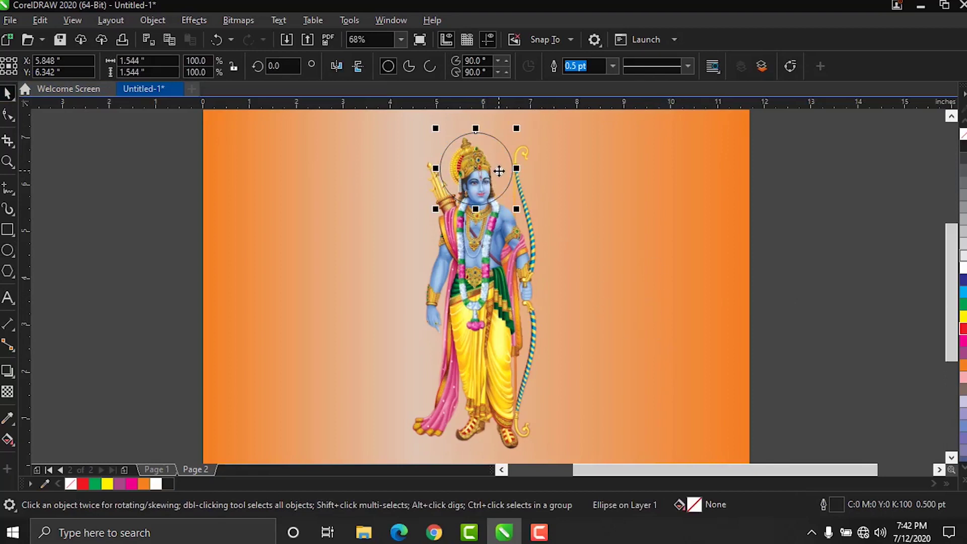
key(Down)
key(Down)
key(Down)
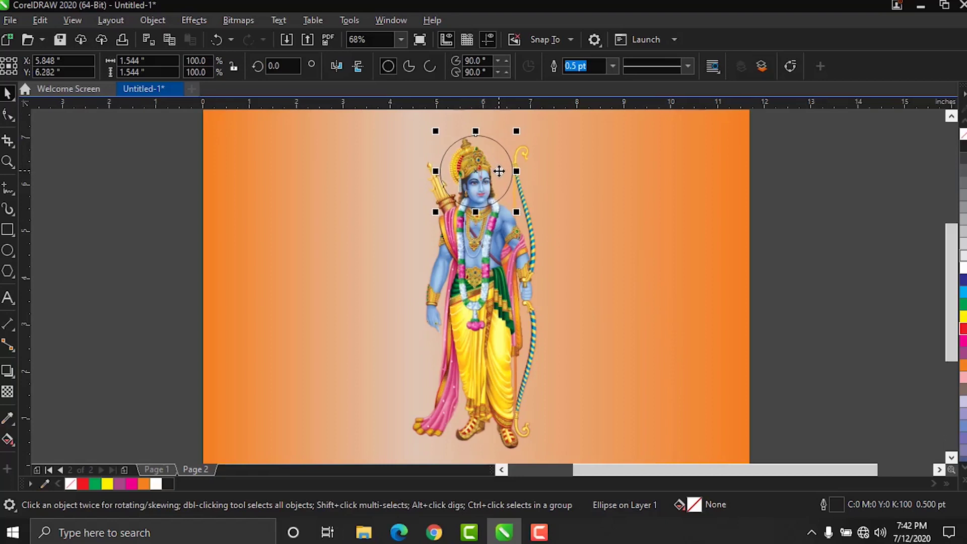
key(Up)
key(Up)
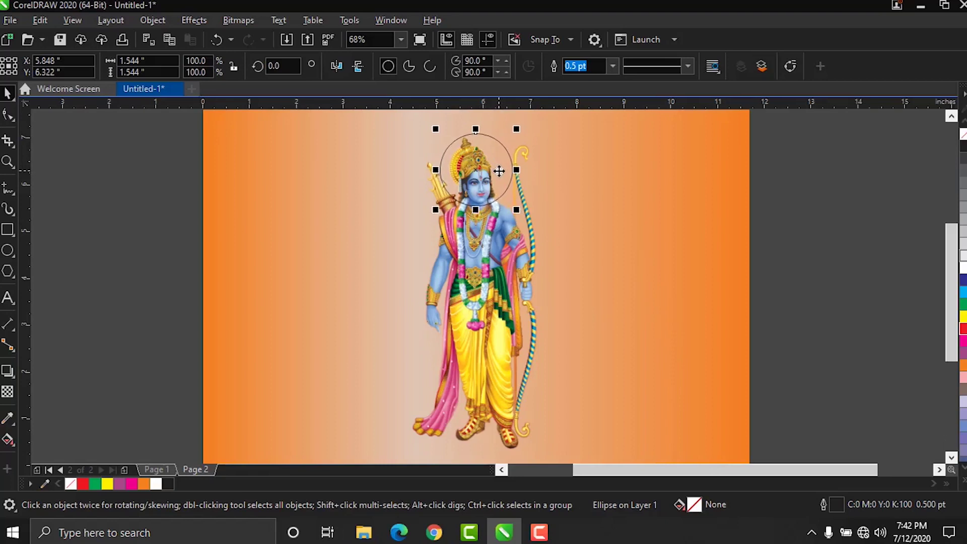
- Copy only the Fill property from the background rectangle to the circle around the figure's head
click(39, 21)
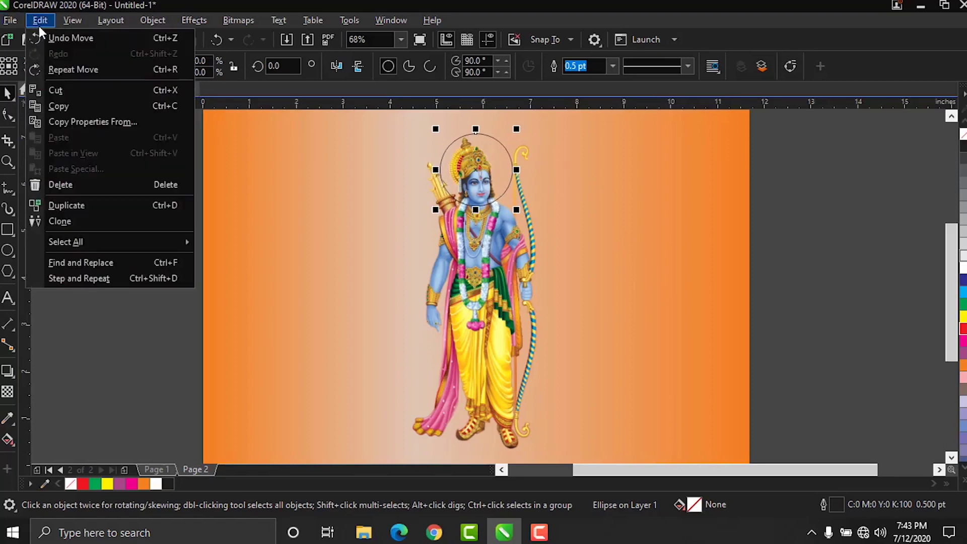
click(84, 120)
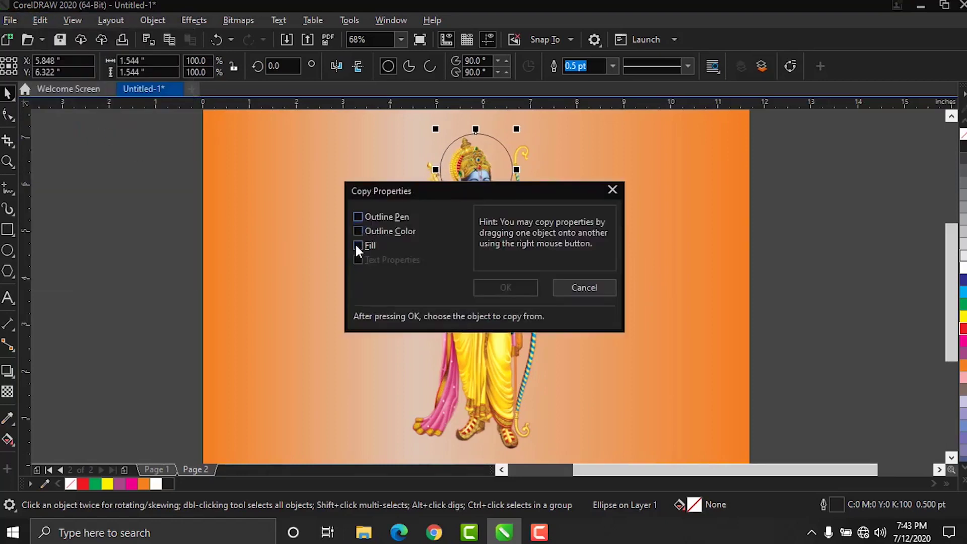
click(358, 245)
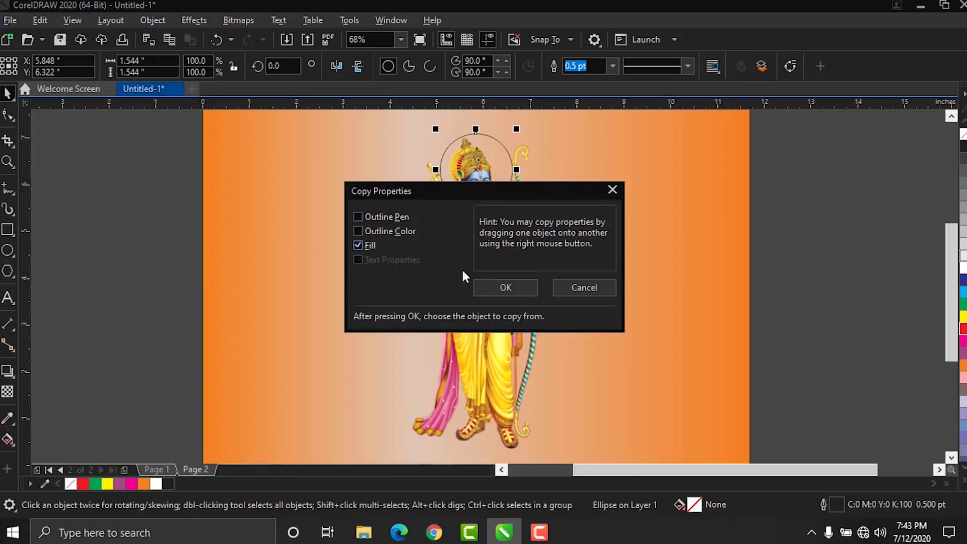
click(515, 286)
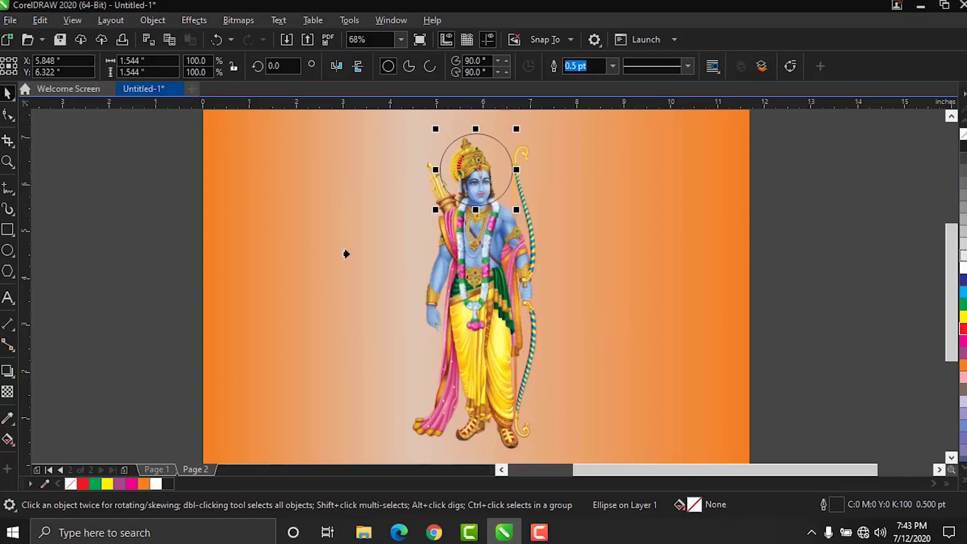
click(300, 247)
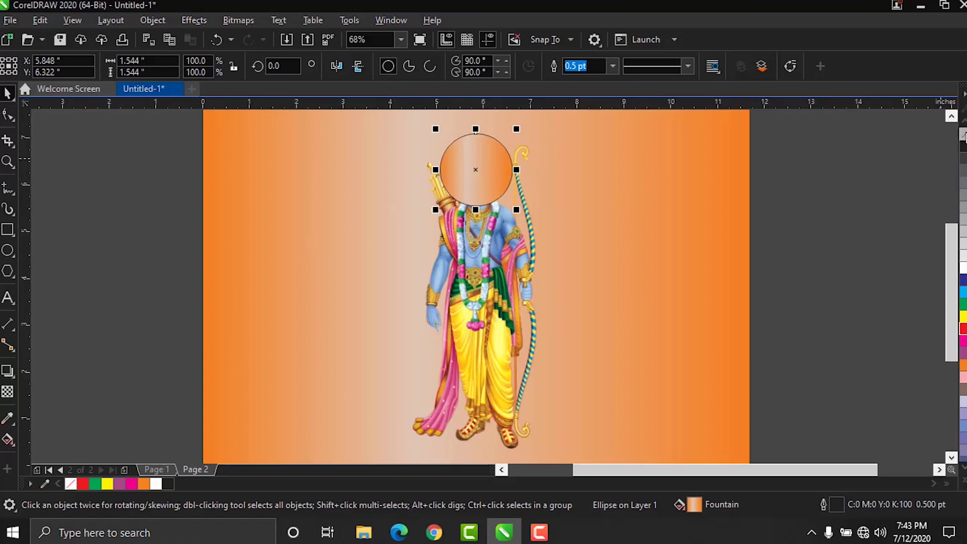
- Remove the circle's outline and create a white copy about 1.77 inches across, centred around the figure's head
right_click(963, 135)
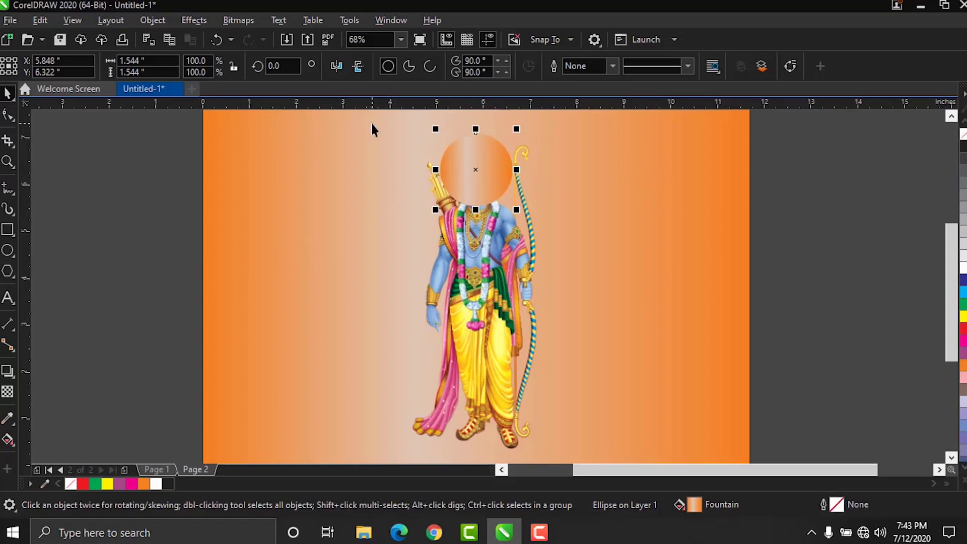
drag(515, 127, 521, 124)
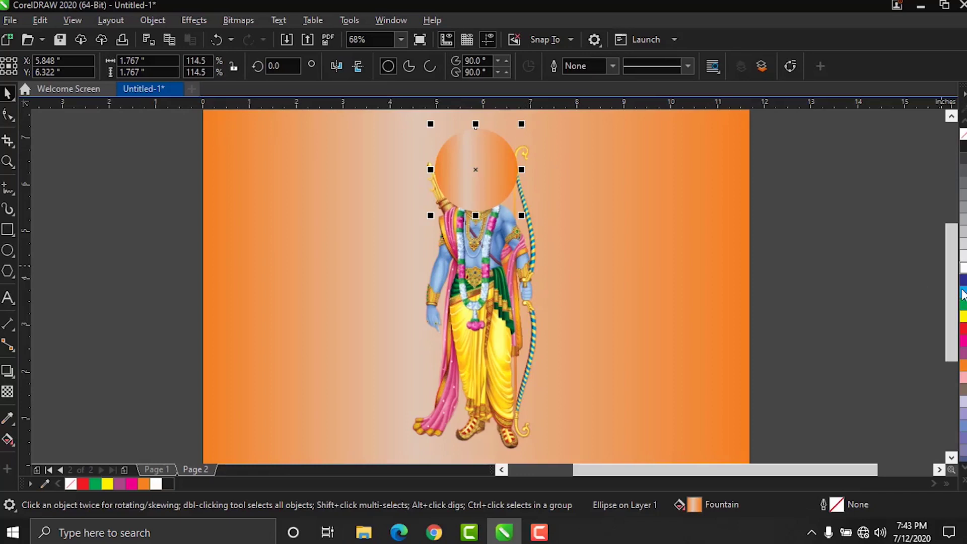
click(963, 270)
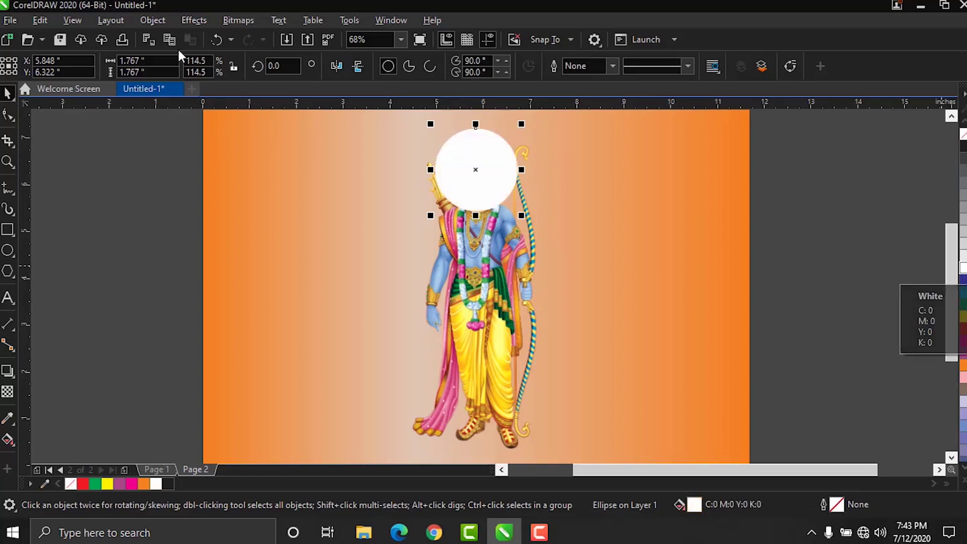
- Convert the white circle to a 300 dpi CMYK bitmap with transparent background and place it behind the orange circle
click(196, 20)
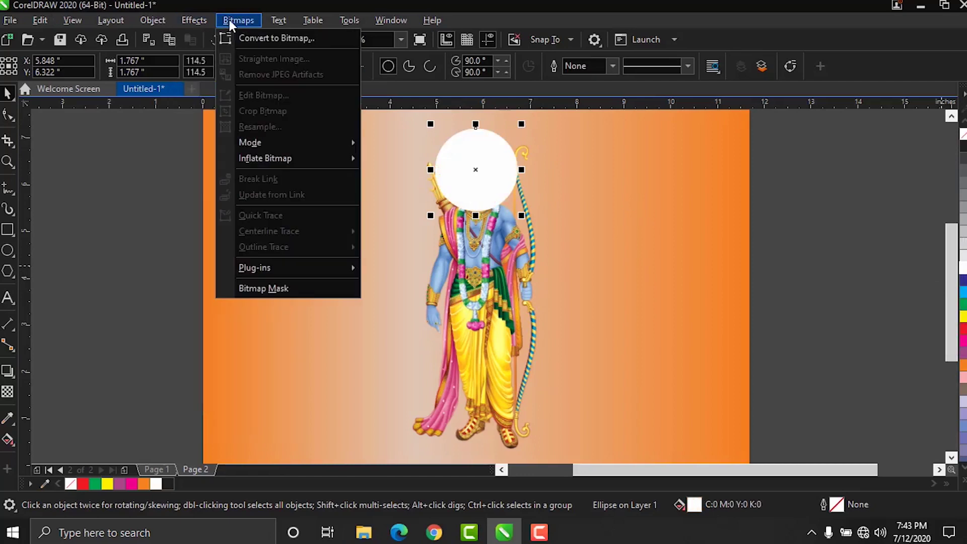
click(242, 38)
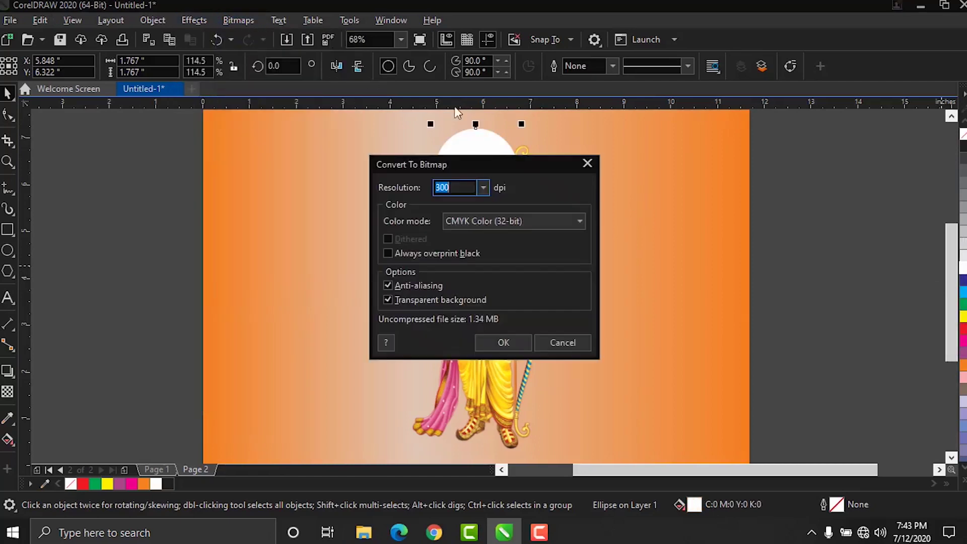
click(491, 344)
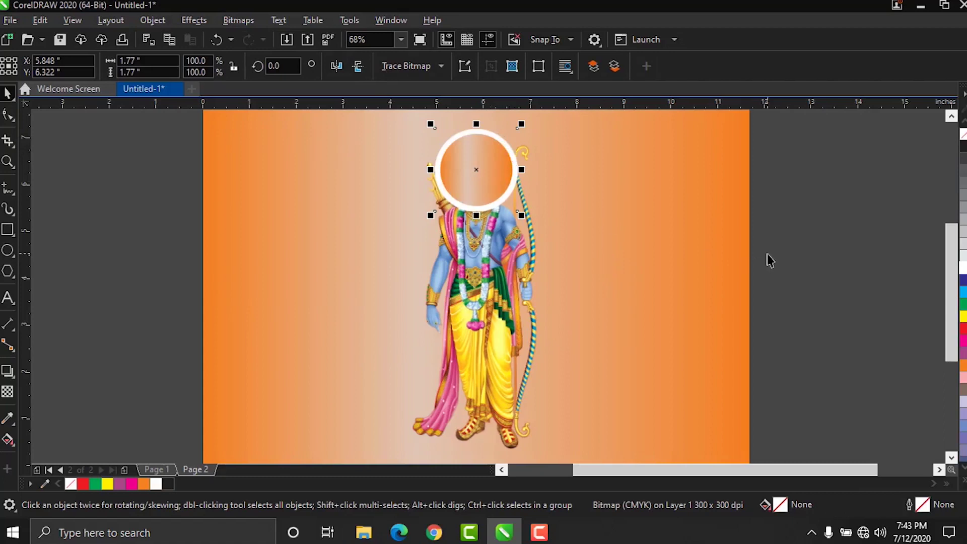
- Apply a Gaussian Blur with a 21.4-pixel radius to the white circle bitmap
click(192, 21)
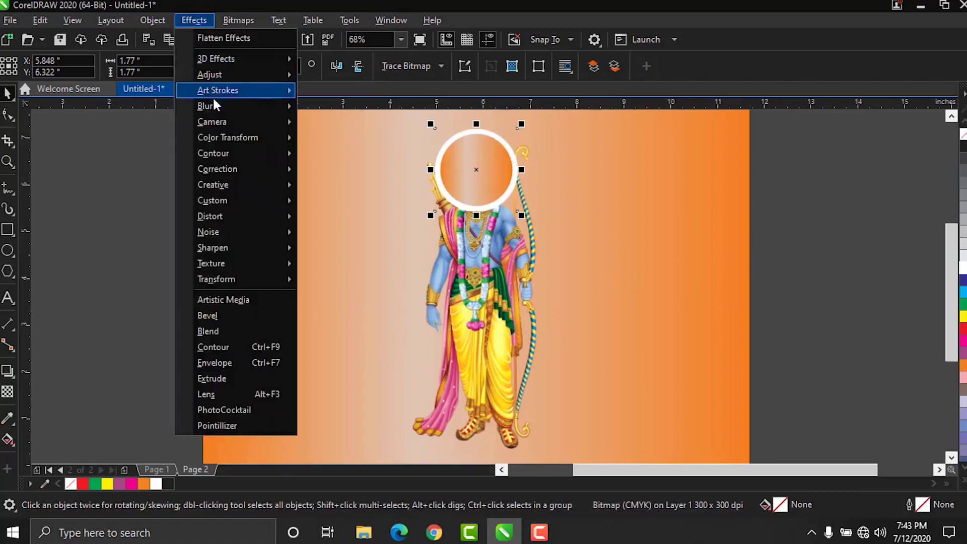
mouse_move(262, 107)
click(334, 140)
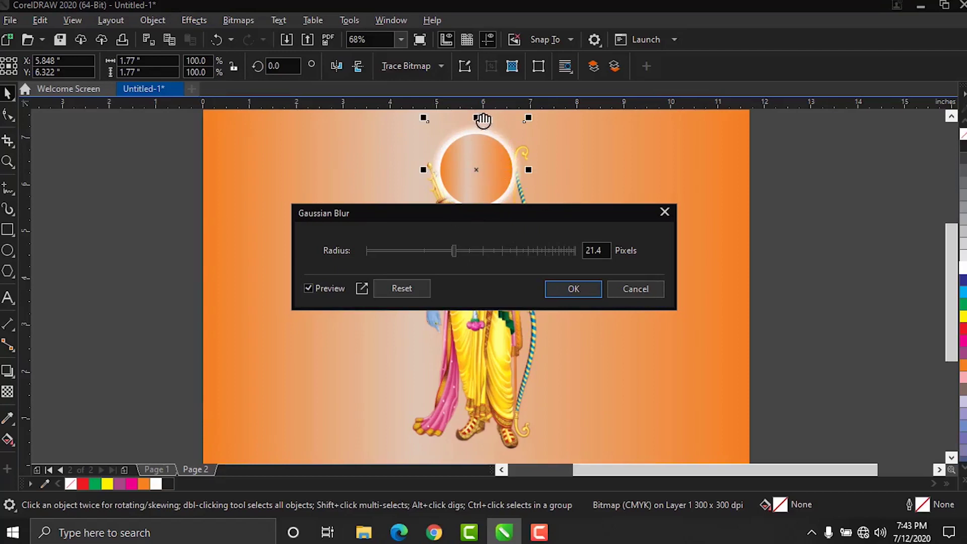
click(572, 287)
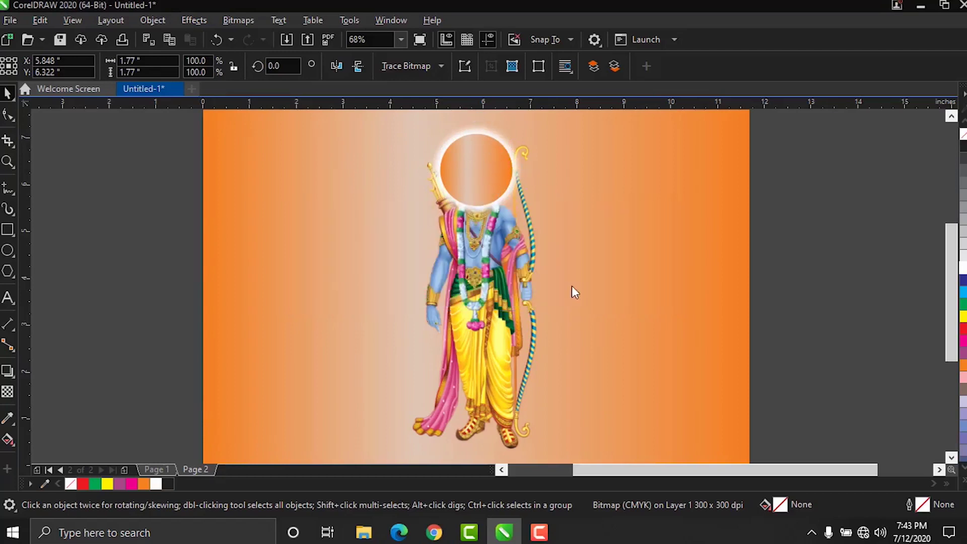
- Group the orange circle with the blurred white circle and send the group behind the figure
shift+click(488, 177)
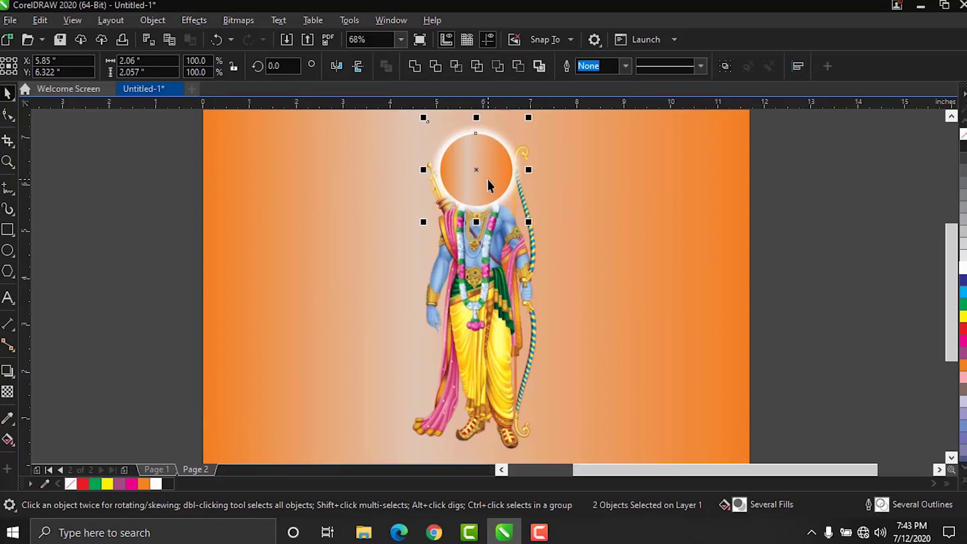
key(ctrl+g)
key(ctrl+Page_Down)
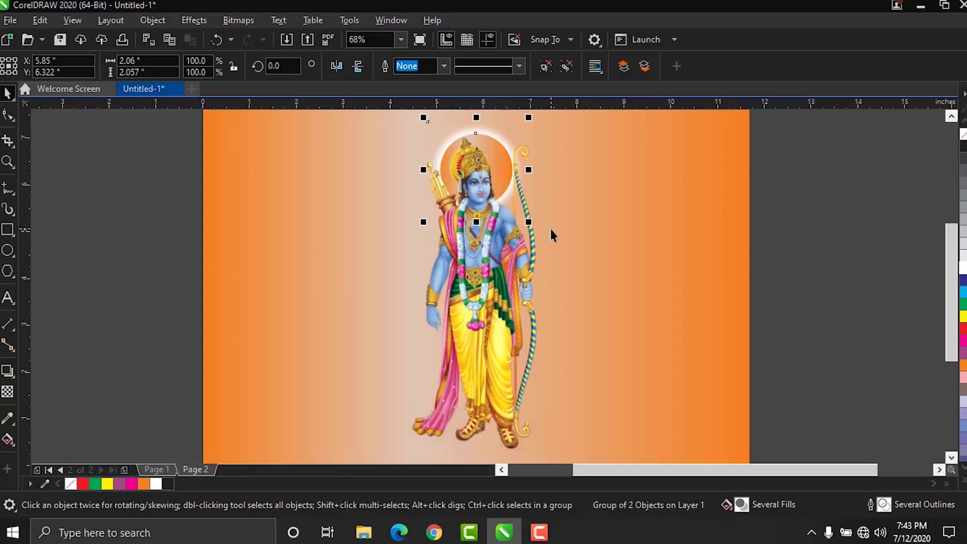
- Try enlarging the halo group to about 2.6 inches around the figure's head
drag(530, 224, 549, 235)
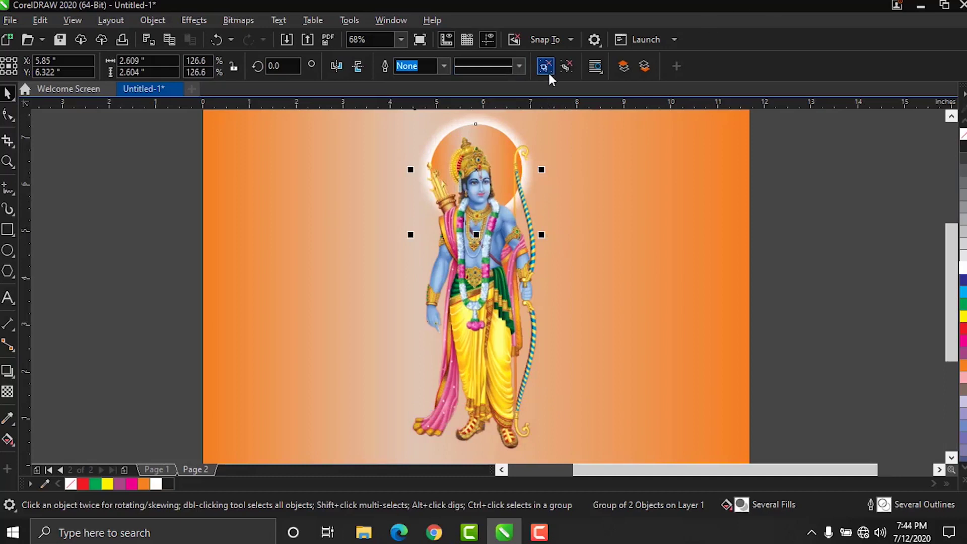
click(660, 137)
click(502, 151)
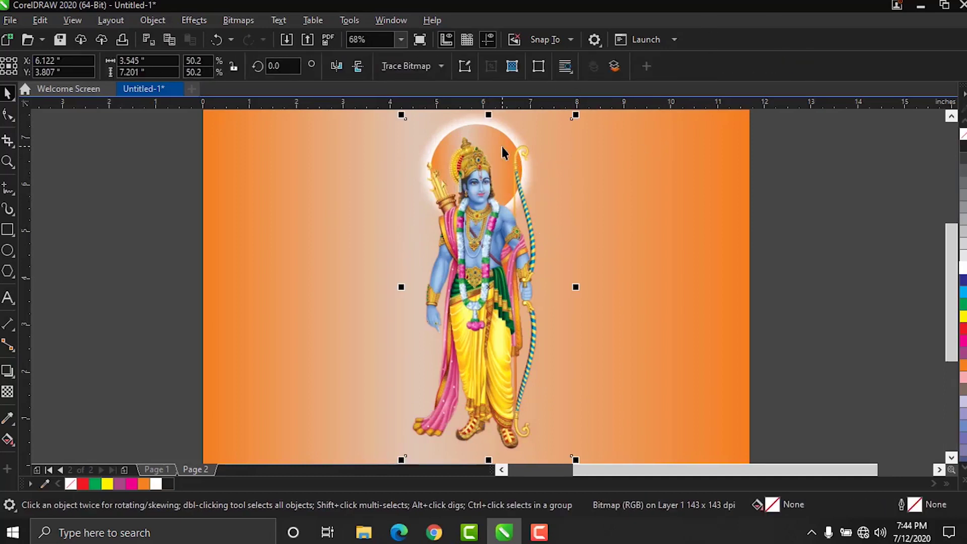
- Undo the halo enlargement and move the figure to about X 6.32, Y 3.76 inches, with its head over the white glow
key(ctrl+z)
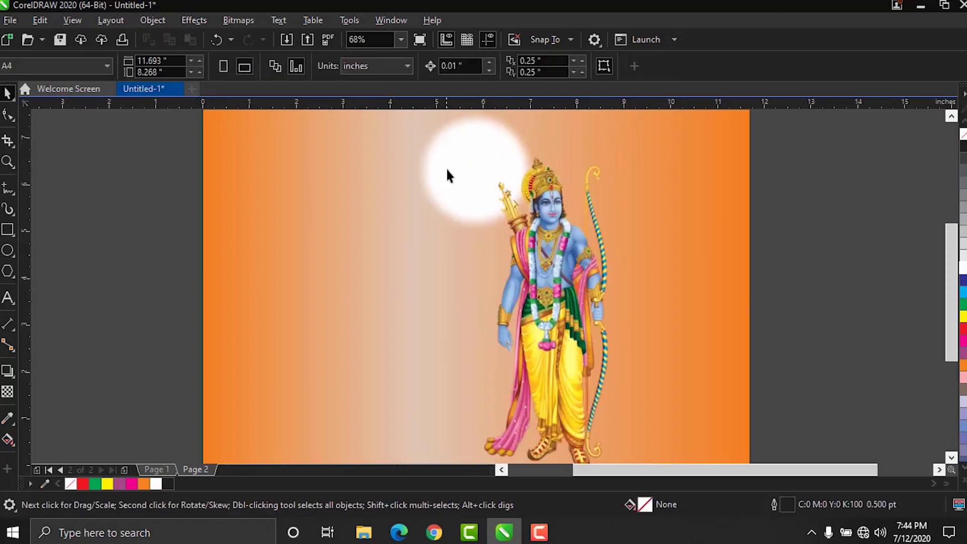
drag(566, 276, 502, 251)
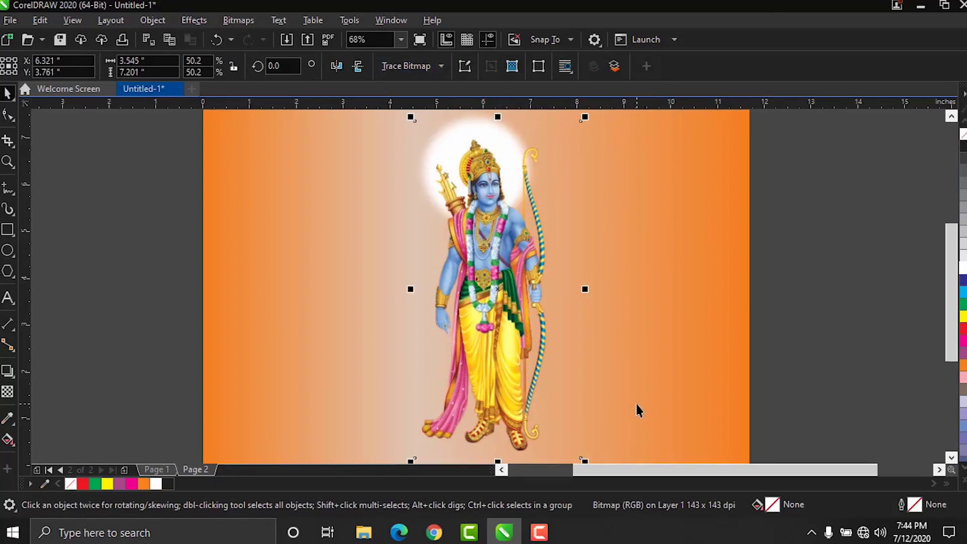
mouse_move(953, 261)
mouse_down()
mouse_move(954, 272)
mouse_move(953, 262)
mouse_up()
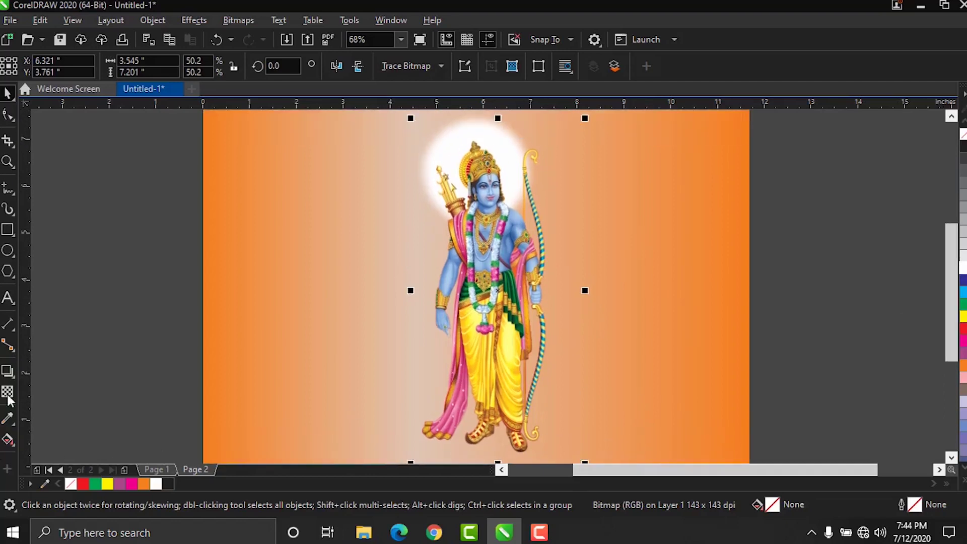
- Cast a perspective drop shadow from the figure's feet toward the page's right side, using Multiply, 50 opacity and 15 feathering
click(13, 376)
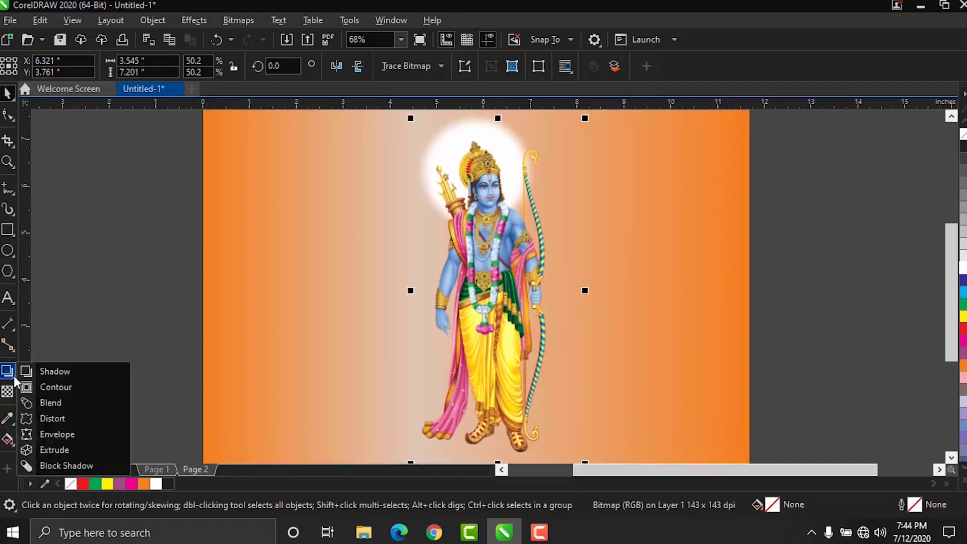
click(62, 371)
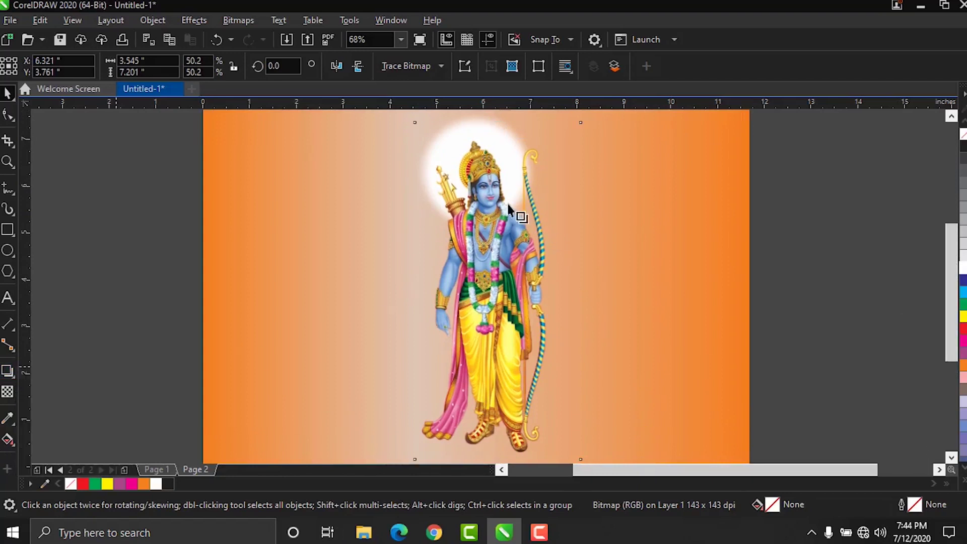
drag(487, 174, 643, 334)
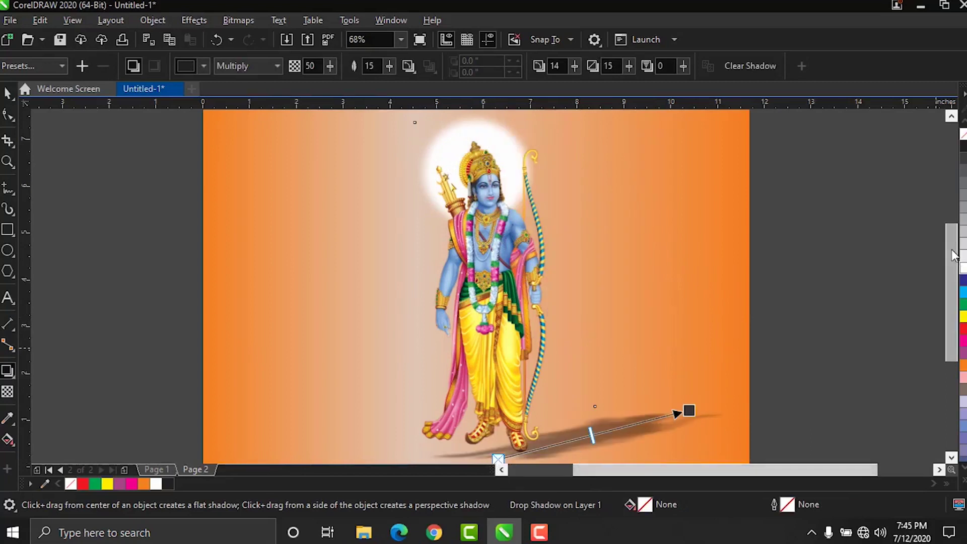
scroll(580, 453, down, 1)
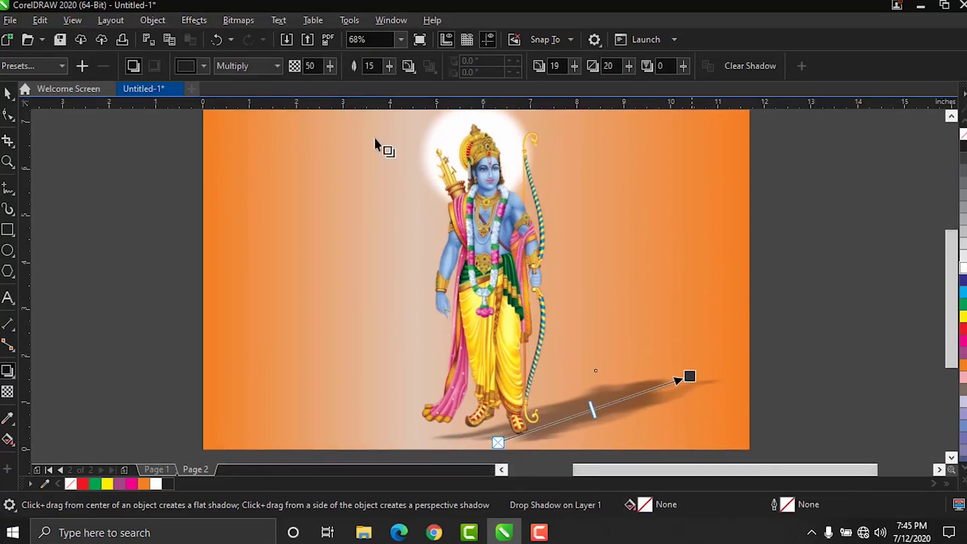
- Break the drop shadow apart from the figure image
click(6, 95)
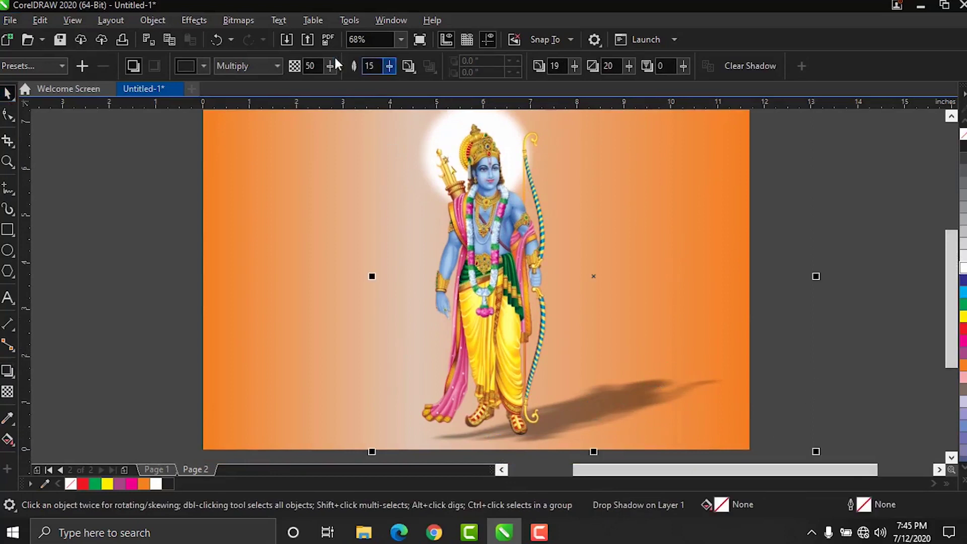
click(147, 26)
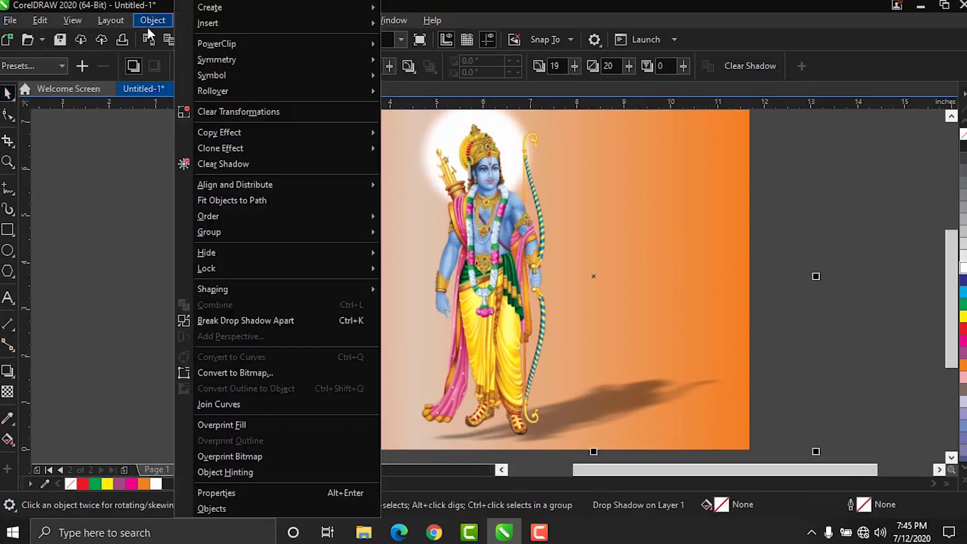
click(234, 321)
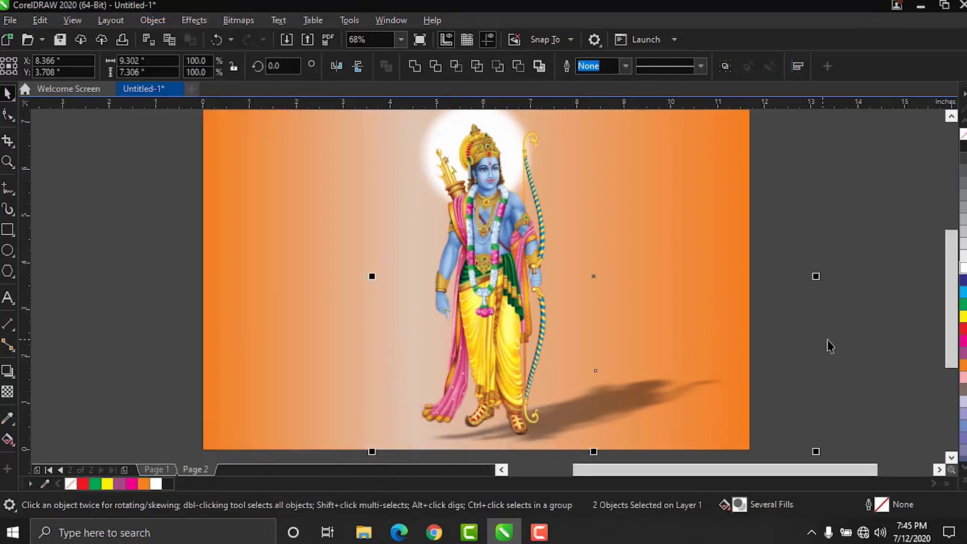
- Convert the separated shadow alone to a 300 dpi CMYK bitmap
click(601, 385)
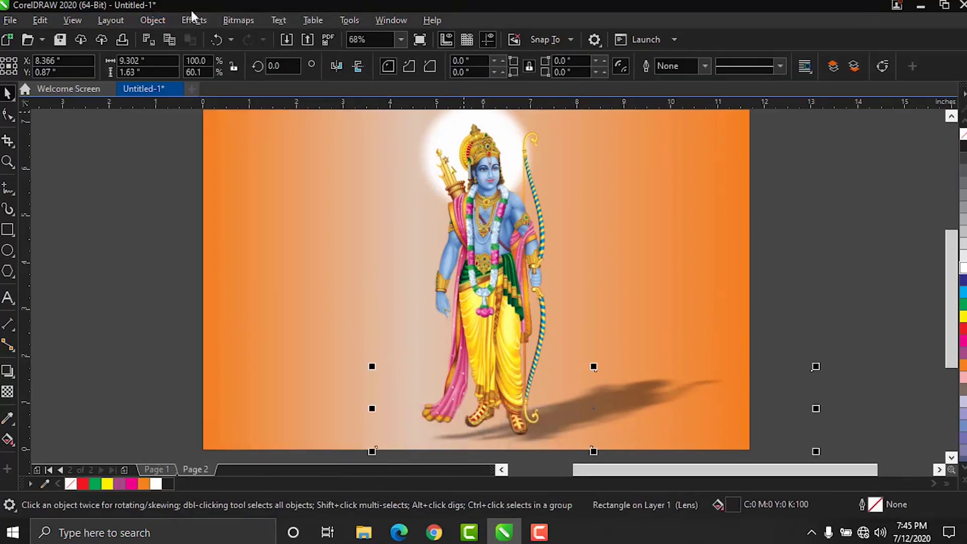
click(239, 20)
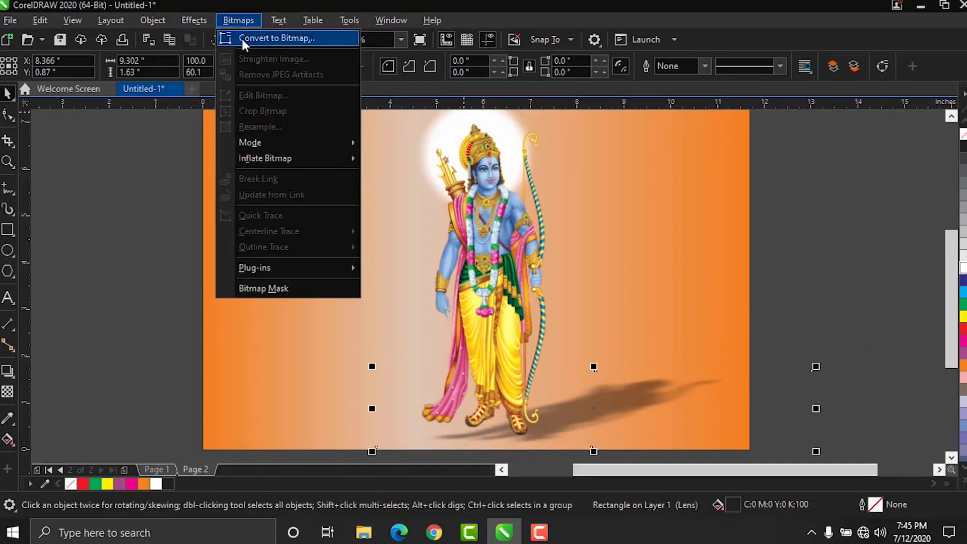
click(241, 37)
click(486, 340)
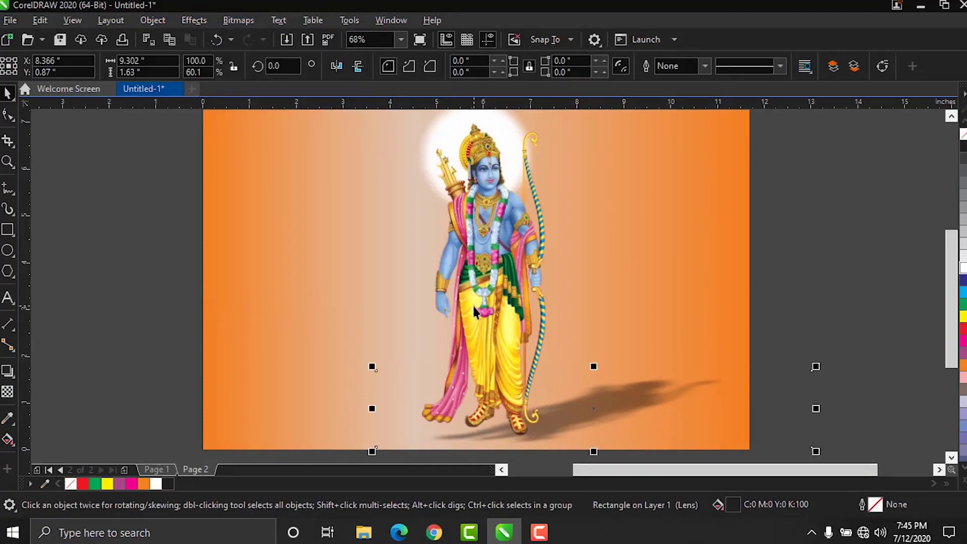
click(194, 20)
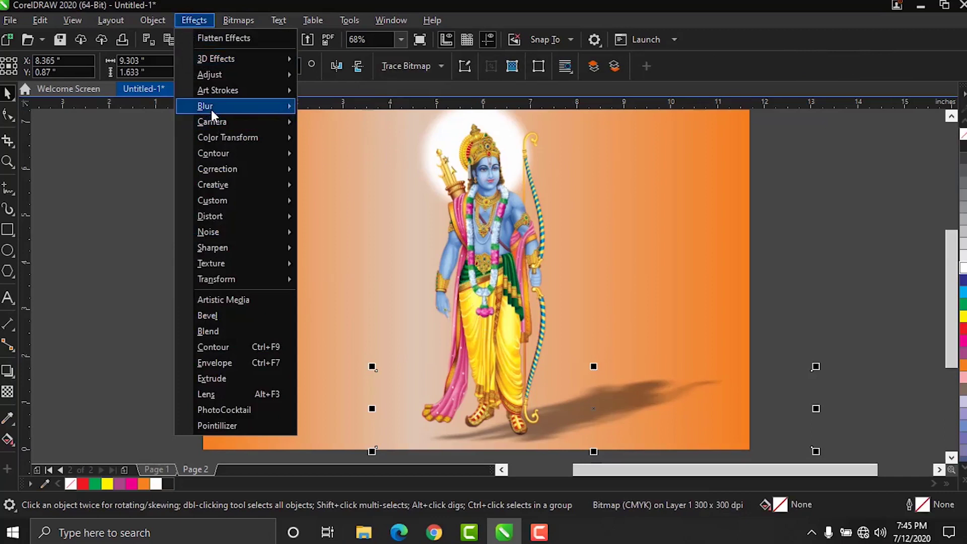
mouse_move(211, 107)
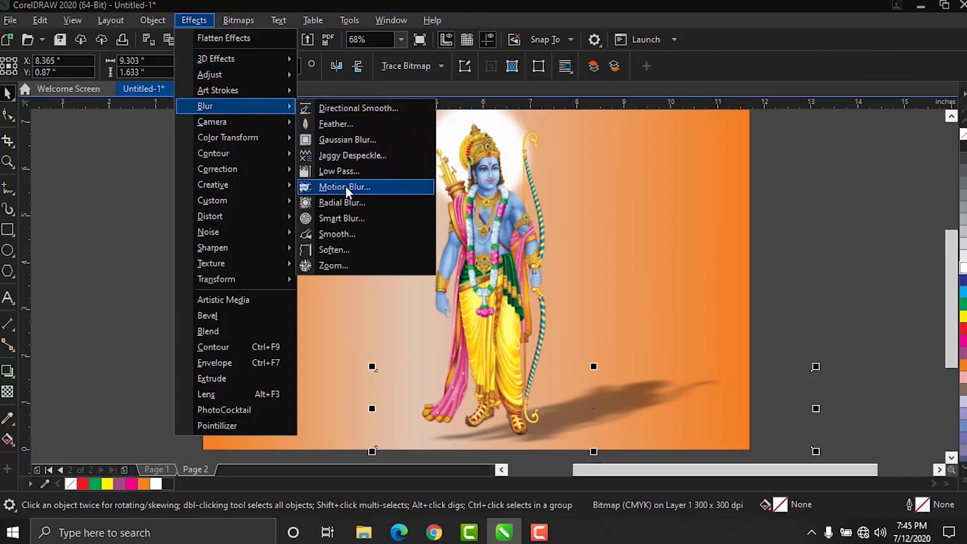
click(343, 203)
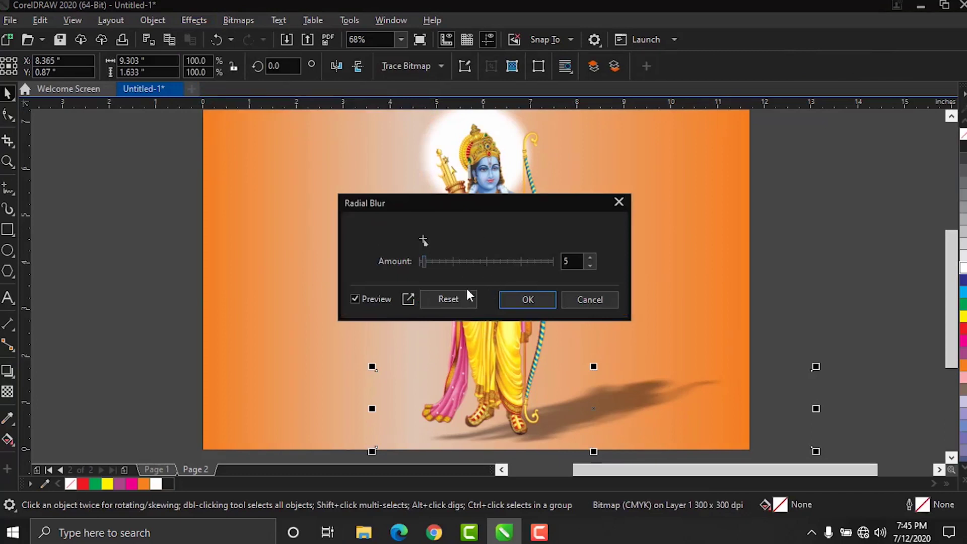
drag(422, 266, 507, 262)
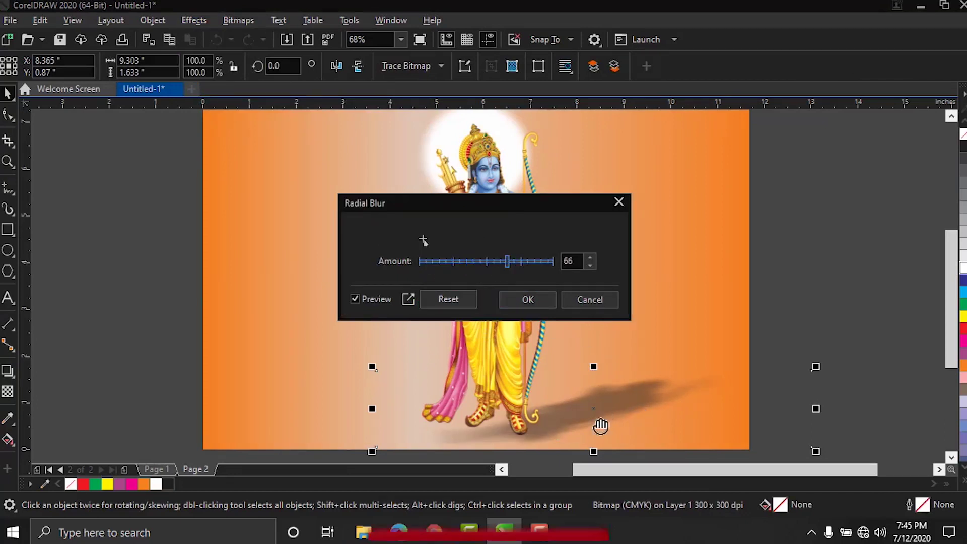
click(448, 300)
click(586, 300)
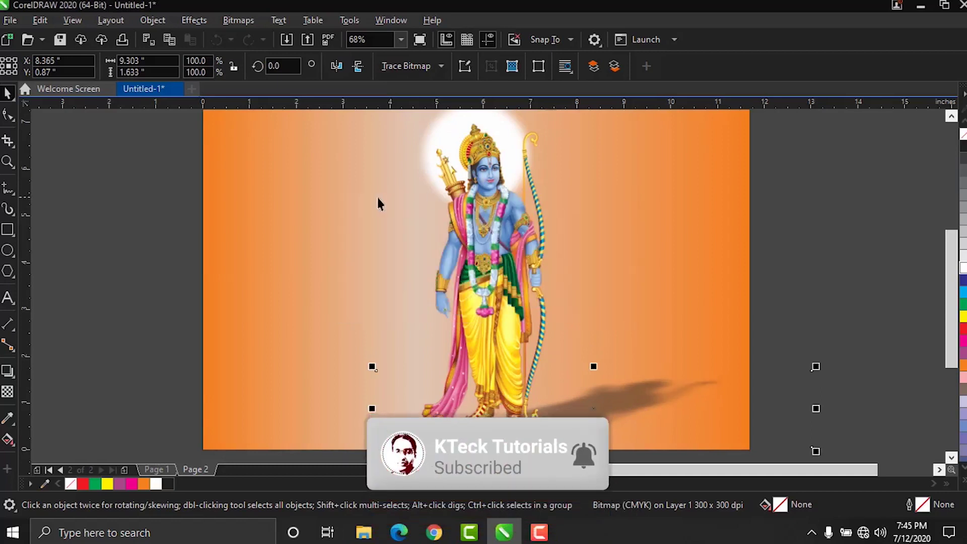
- Apply a Motion Blur to the shadow bitmap with distance 72 and direction 30, ignoring pixels outside the image
click(181, 21)
mouse_move(205, 106)
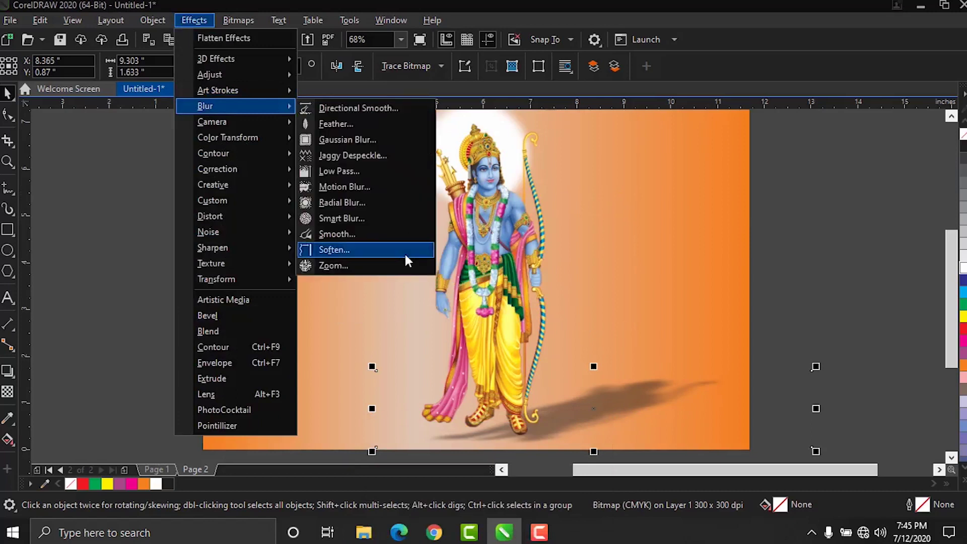
click(368, 187)
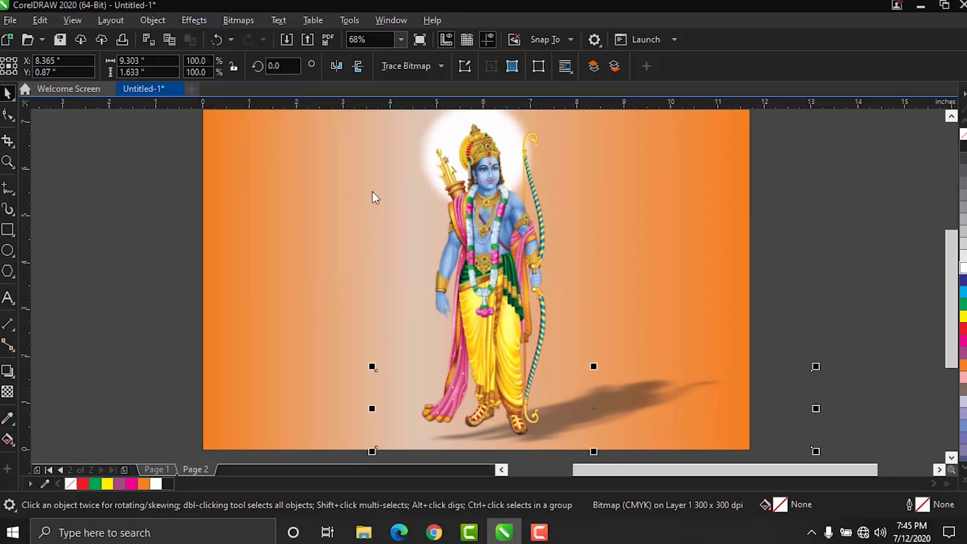
click(203, 169)
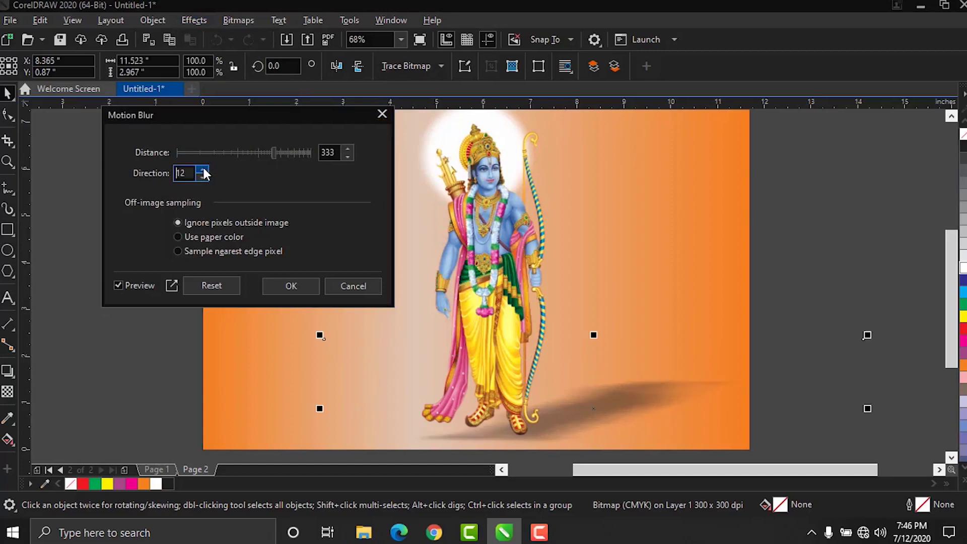
click(203, 170)
click(177, 238)
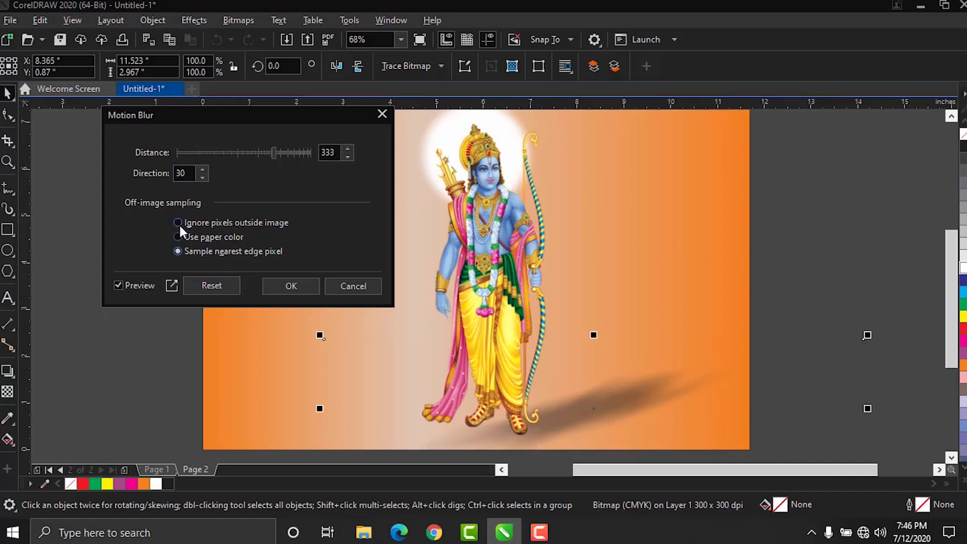
click(241, 152)
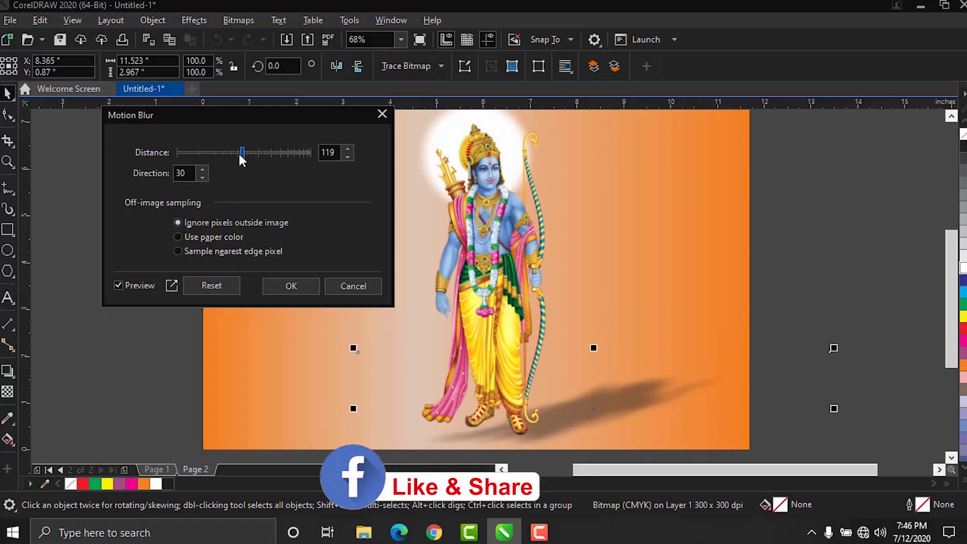
drag(267, 152, 228, 153)
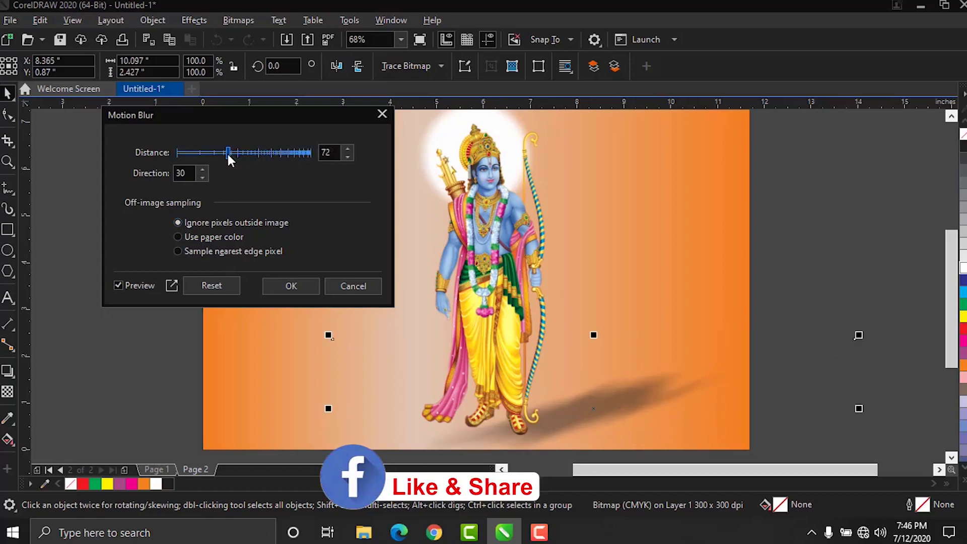
click(291, 286)
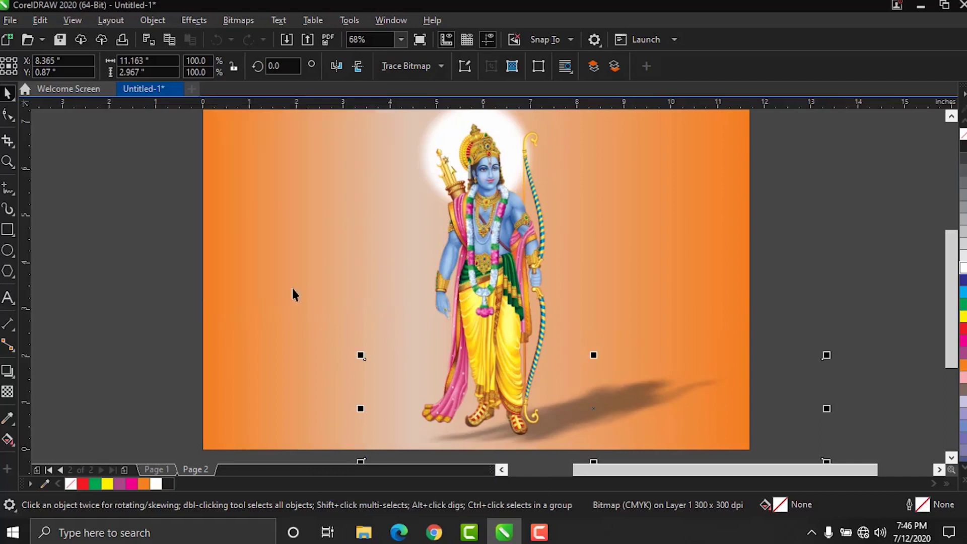
- Add a third page and bring in the photo of the women sitting at a table from File Explorer's Downloads folder
click(125, 467)
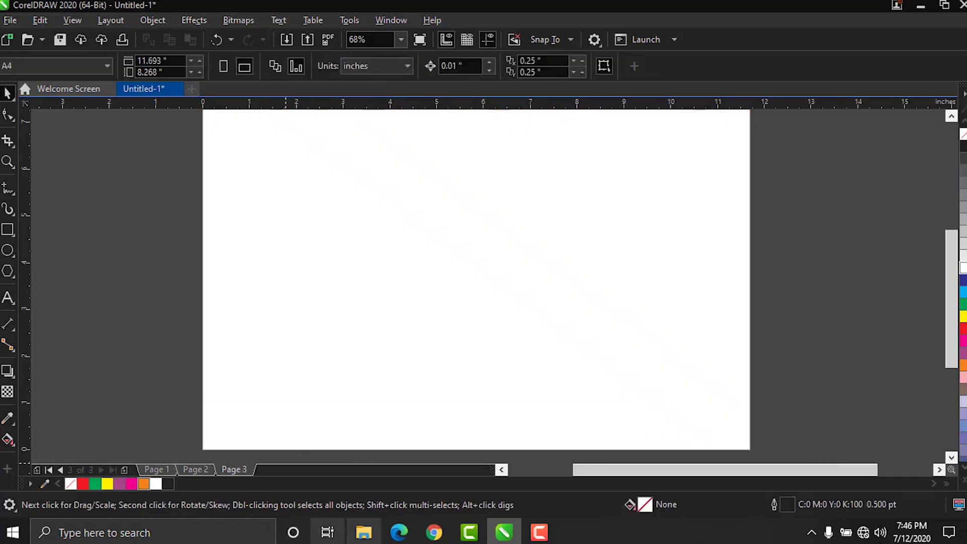
click(364, 532)
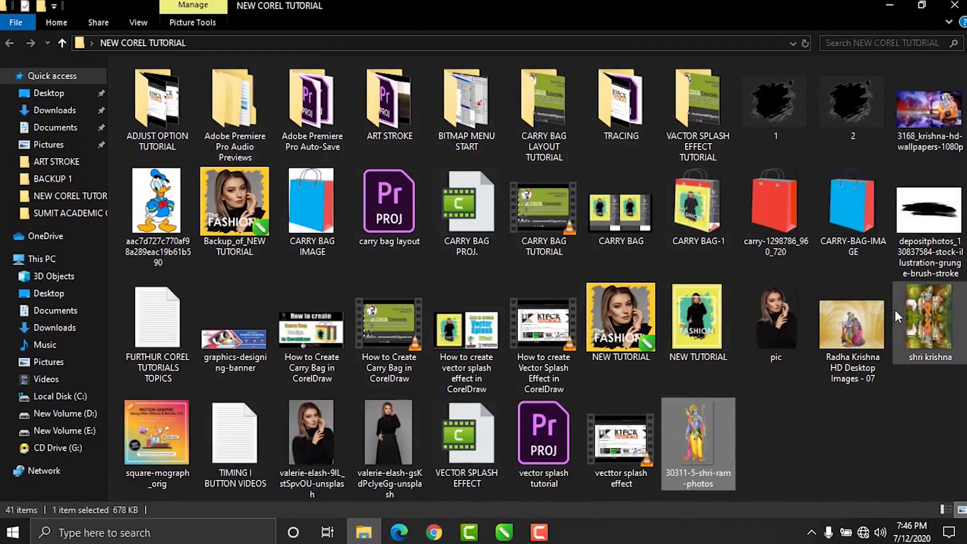
click(50, 111)
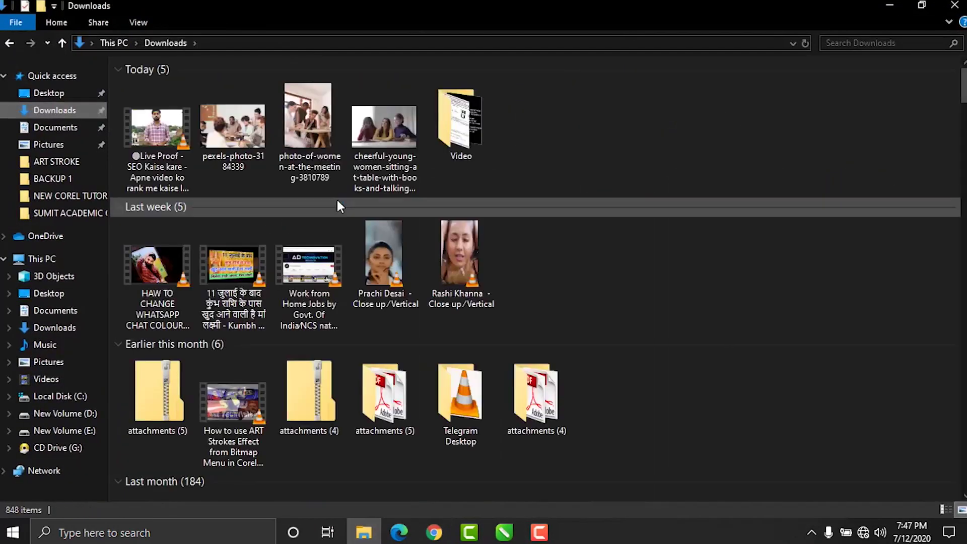
drag(385, 132, 460, 308)
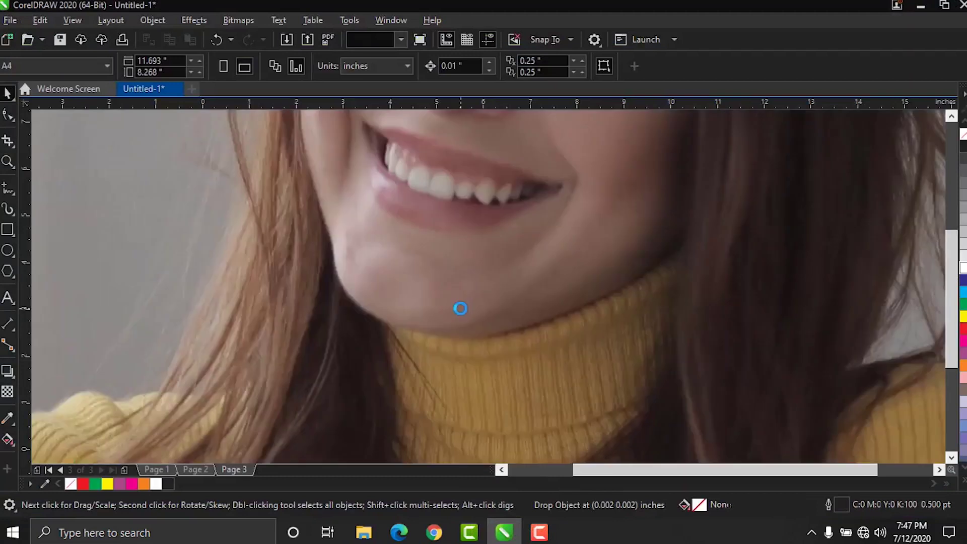
- Scale the oversized photo down to about 9.04 by 5.84 inches and center it on the page
click(7, 161)
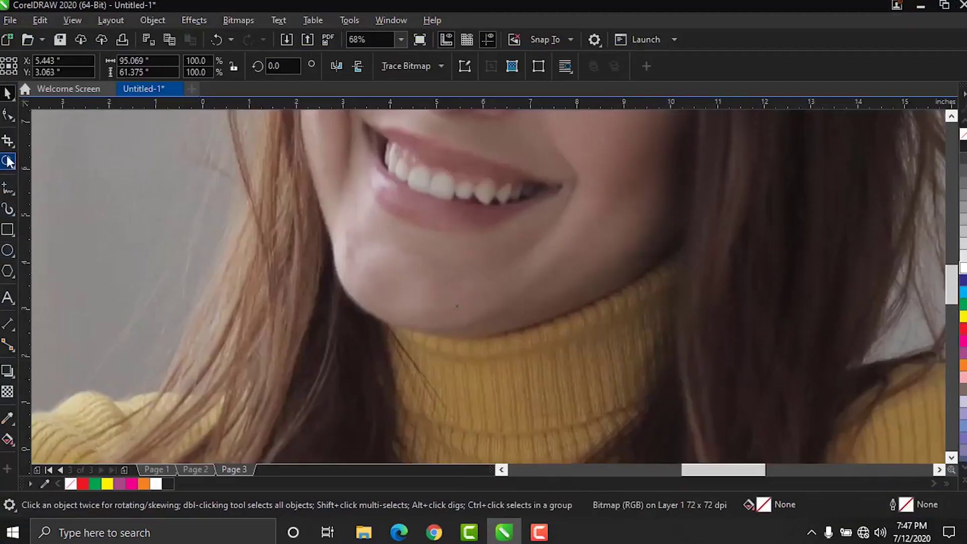
click(210, 66)
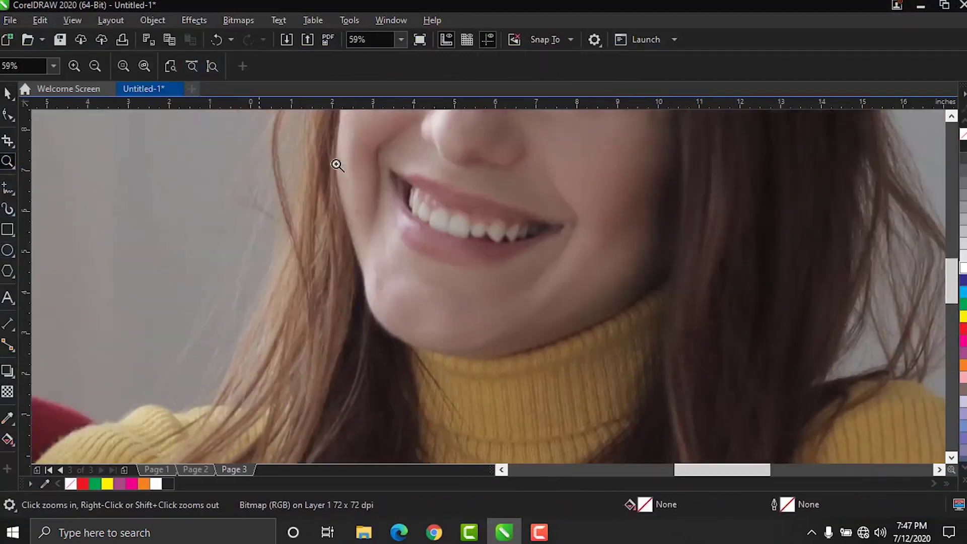
click(143, 66)
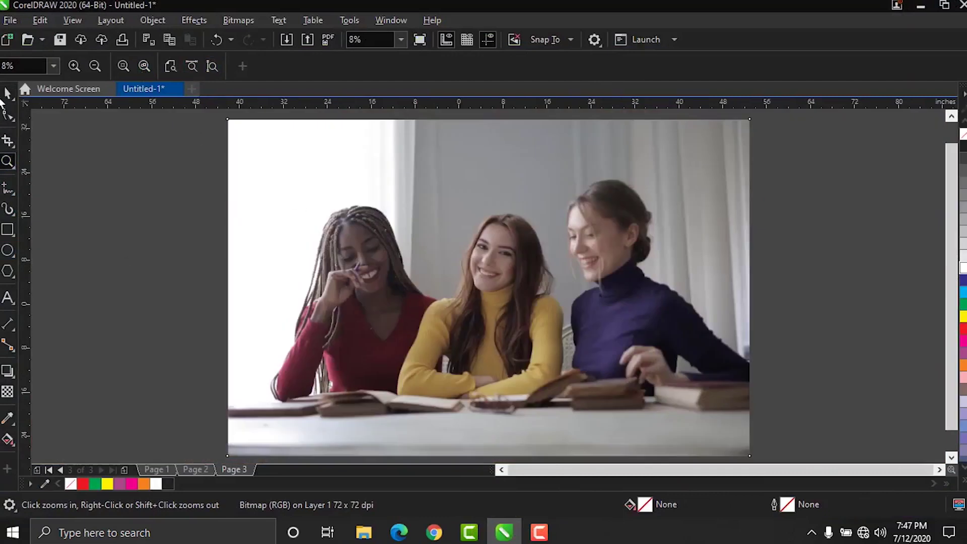
click(7, 92)
drag(220, 112, 426, 246)
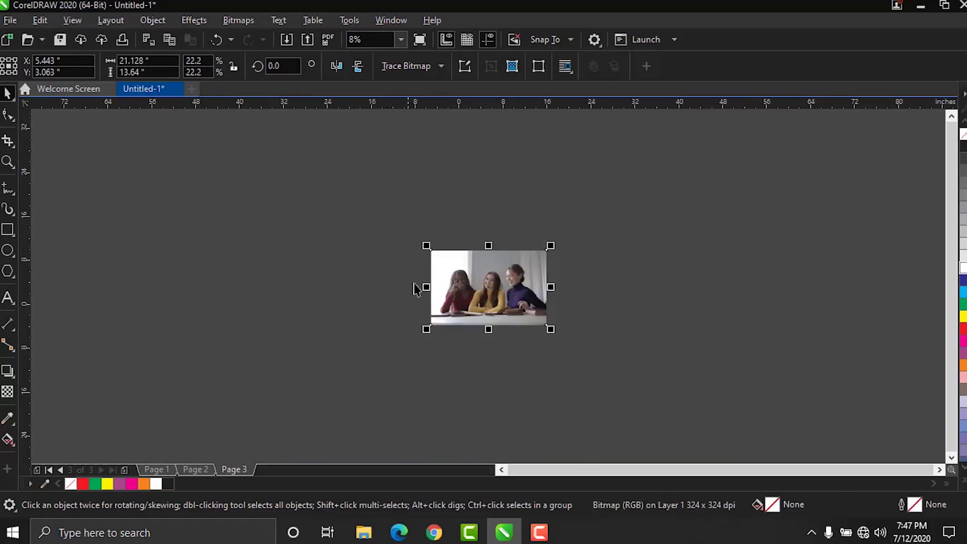
key(shift+F4)
key(p)
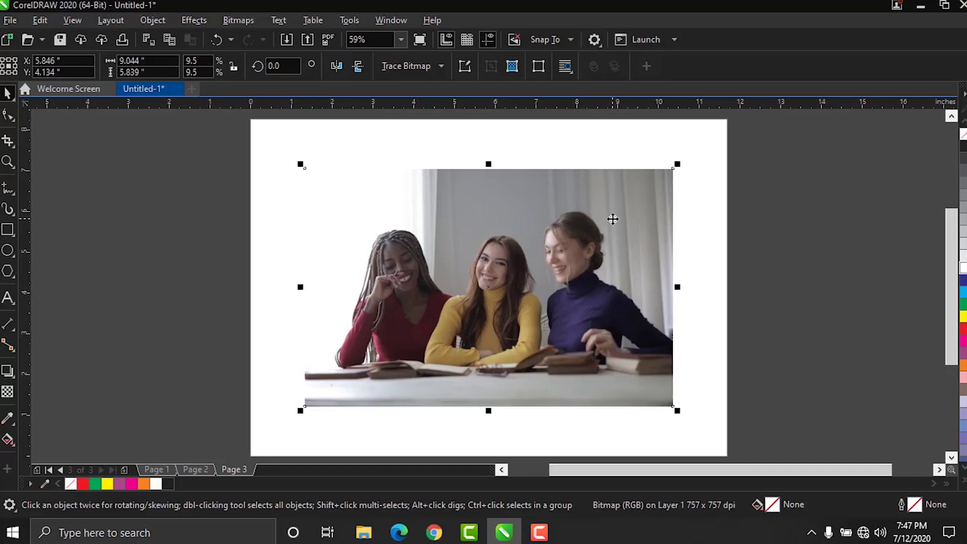
- Trace a closed Bézier outline around the middle woman in the yellow sweater, from her elbow over her hair and along the table
click(8, 161)
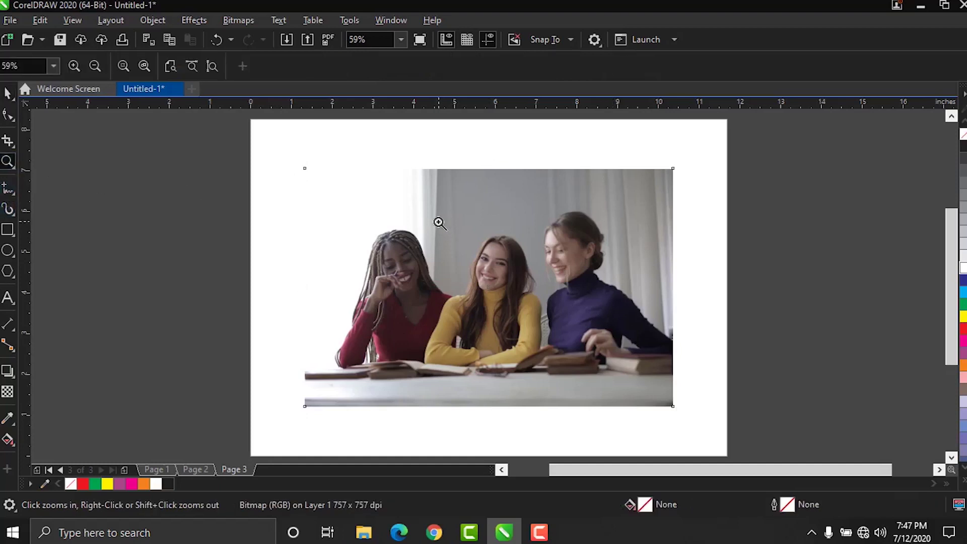
click(529, 367)
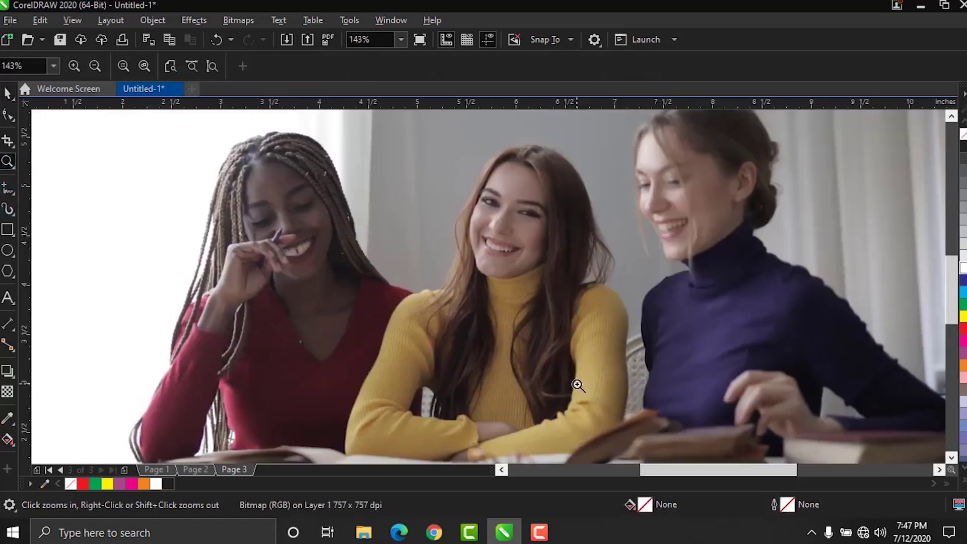
click(11, 192)
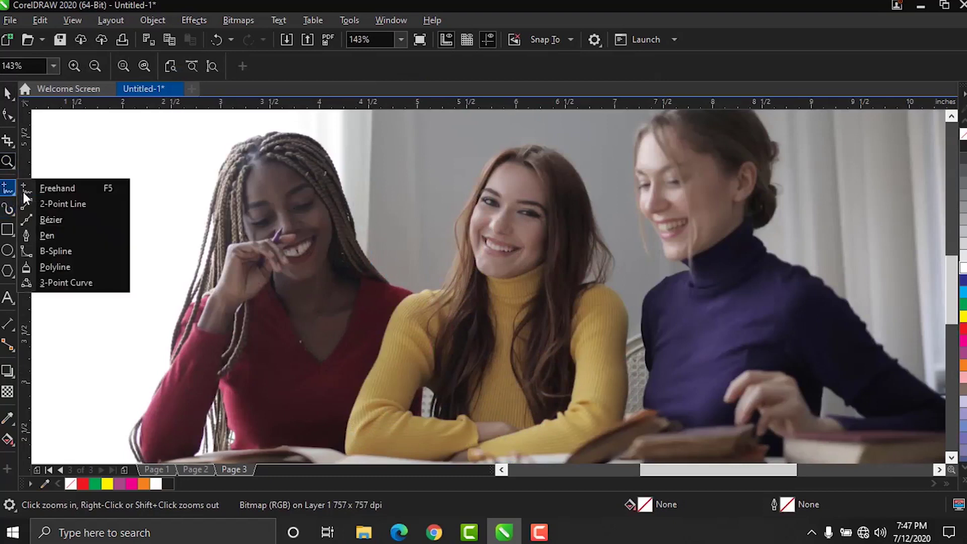
click(50, 221)
click(51, 271)
click(346, 455)
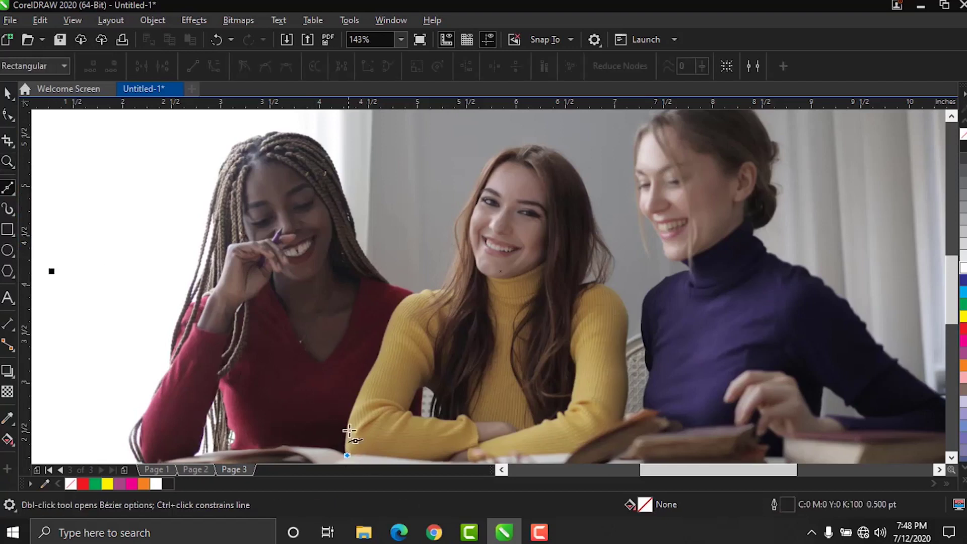
click(353, 403)
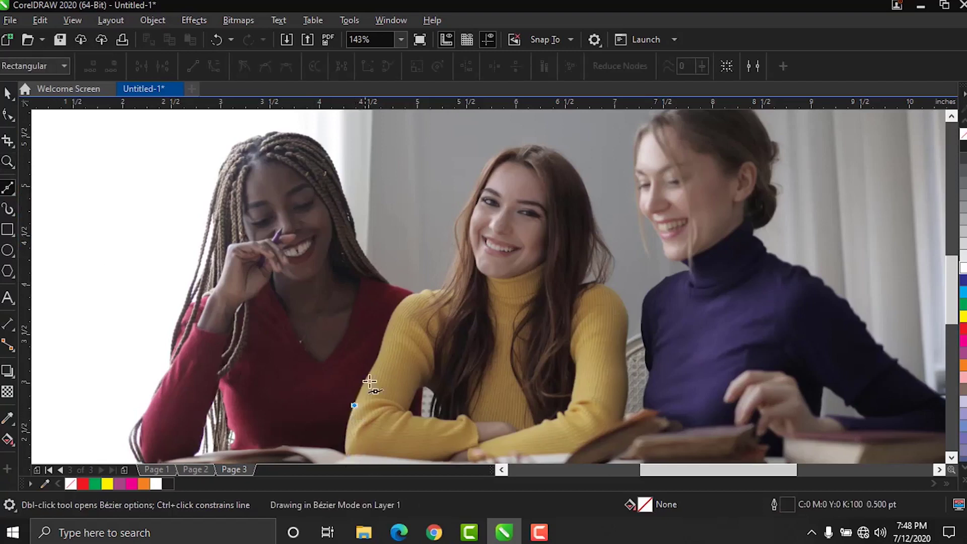
click(373, 361)
click(387, 317)
click(422, 290)
click(455, 248)
click(467, 202)
click(506, 148)
click(562, 156)
click(598, 224)
click(617, 260)
click(610, 286)
click(628, 321)
click(626, 368)
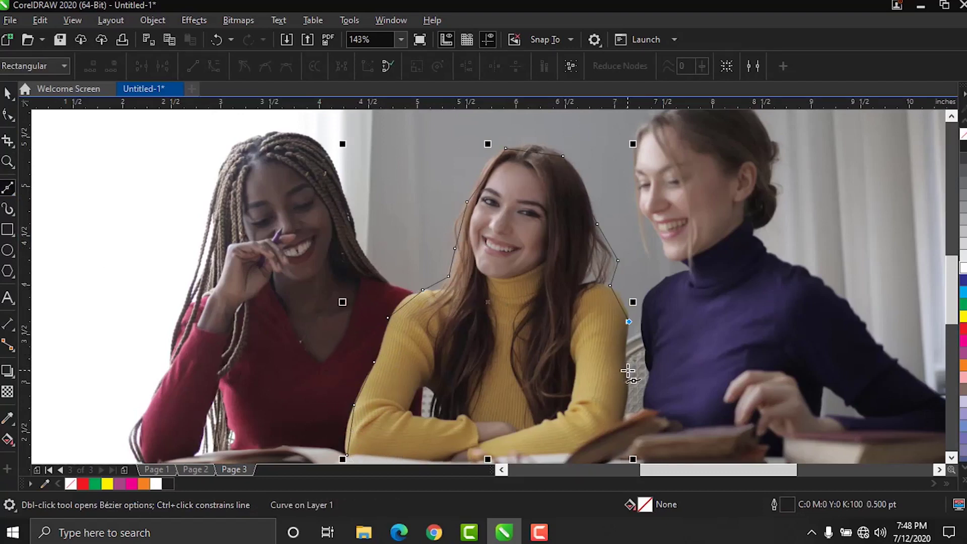
click(625, 420)
click(576, 453)
click(473, 463)
scroll(473, 453, down, 1)
click(443, 461)
click(347, 455)
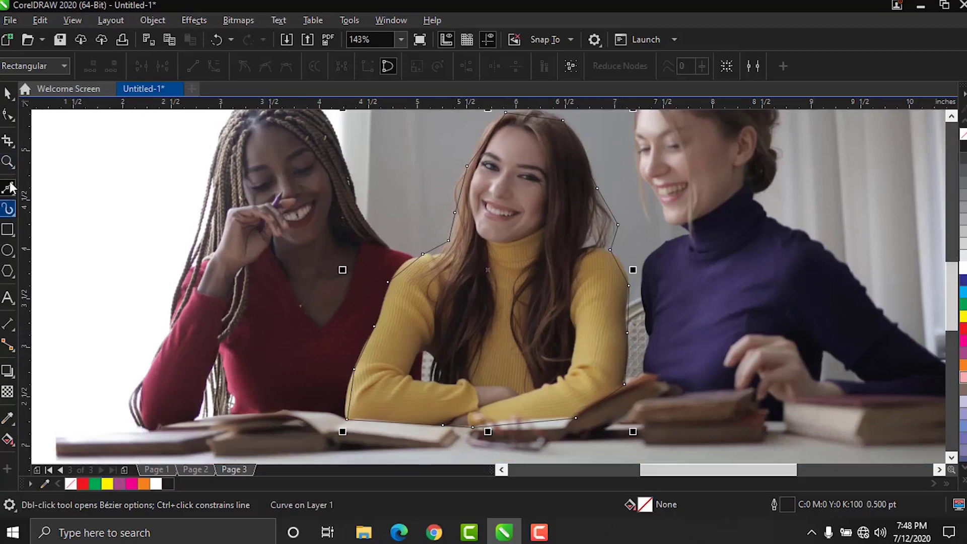
- Convert the outline's straight segments to curves and bend the one at the picture-left elbow to follow the sleeve
click(7, 162)
drag(299, 365, 412, 448)
click(8, 115)
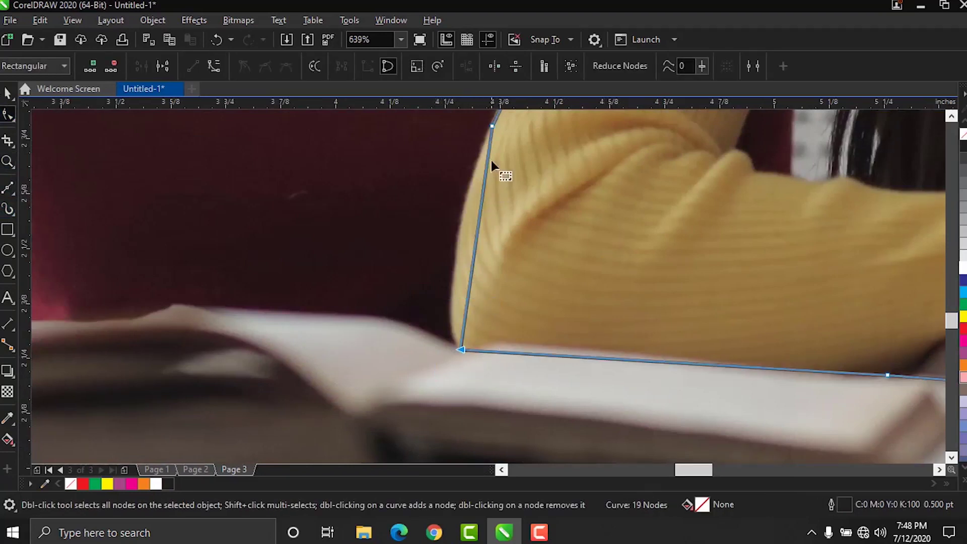
click(482, 216)
click(212, 65)
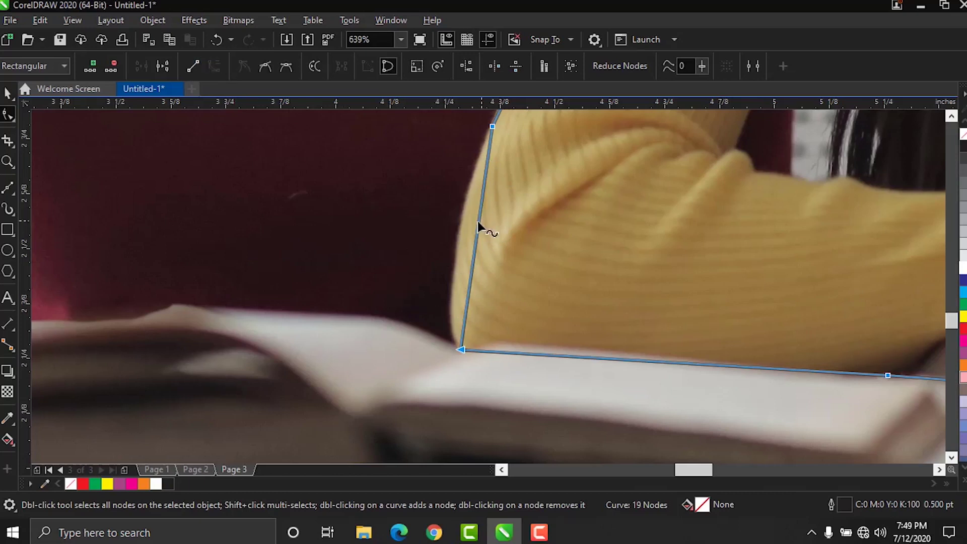
drag(480, 227, 460, 224)
click(452, 293)
drag(450, 280, 442, 318)
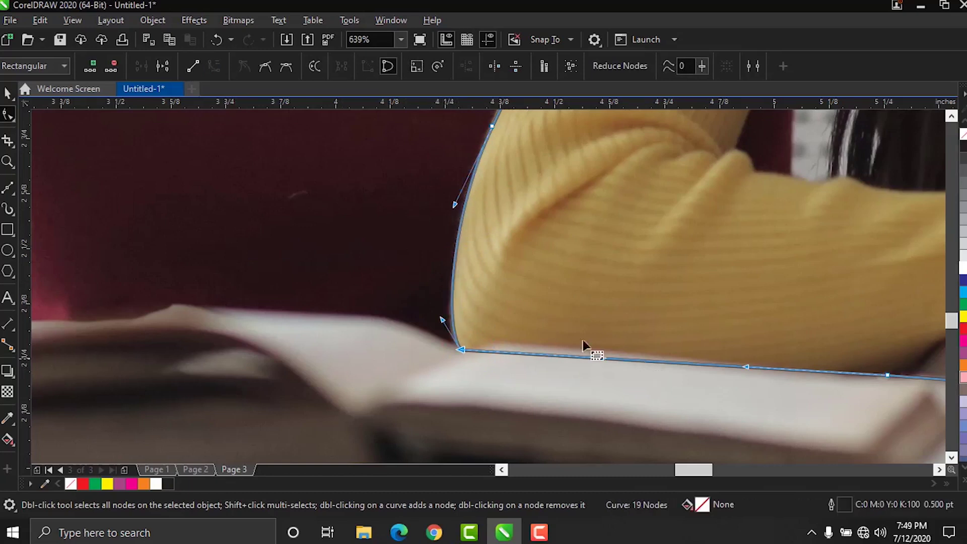
- Bend the outline along the lower edge of the forearms and up the picture-right sleeve of the yellow sweater
drag(601, 357, 503, 346)
scroll(594, 399, right, 5)
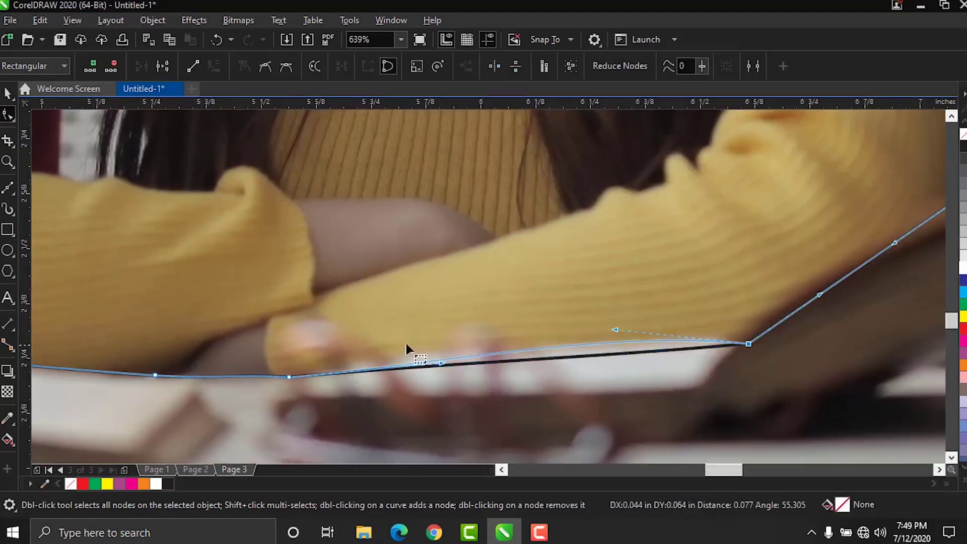
drag(406, 348, 816, 302)
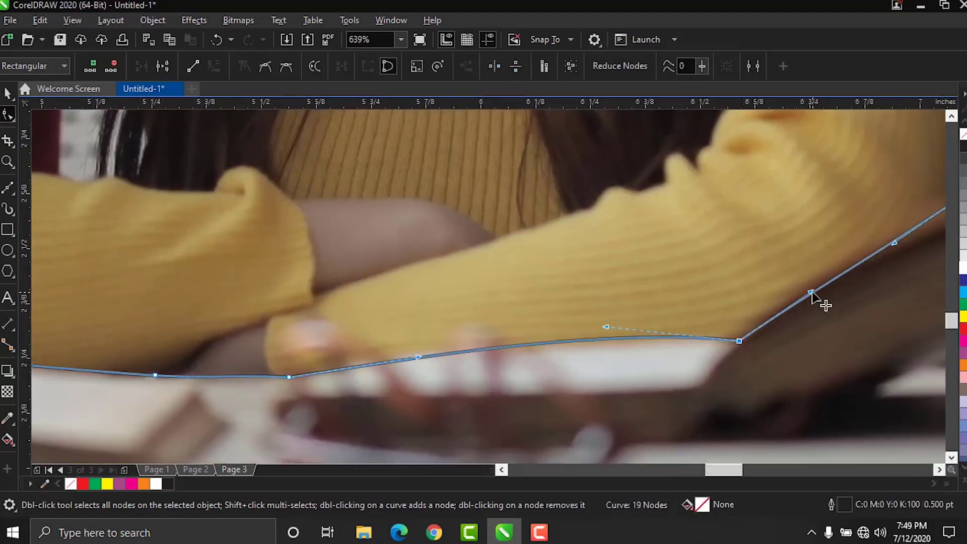
click(951, 117)
scroll(712, 334, up, 5)
mouse_move(775, 415)
mouse_down()
mouse_move(794, 410)
mouse_move(782, 406)
mouse_up()
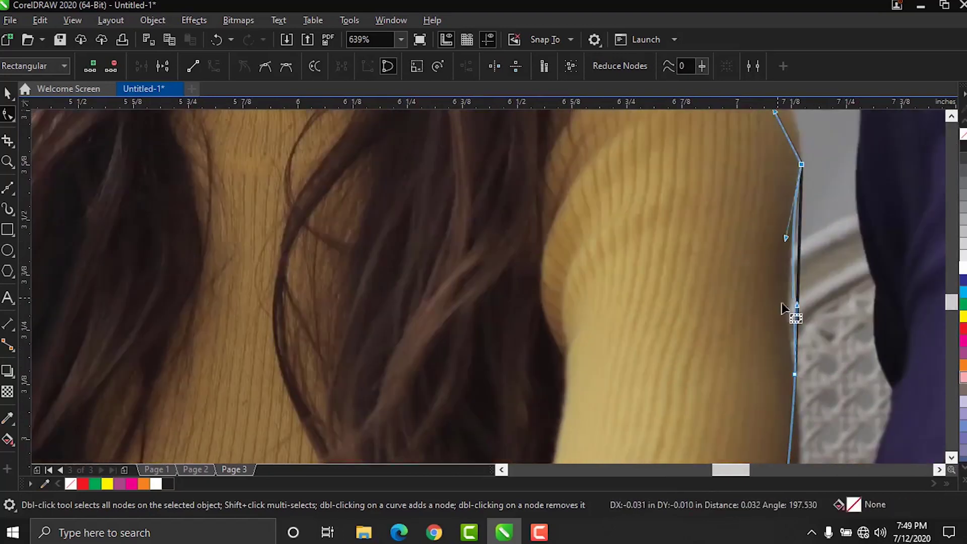
- Shape the outline around the middle woman's hair, from the picture-right shoulder over the crown and down the opposite side
scroll(704, 327, up, 8)
drag(717, 326, 739, 301)
scroll(751, 322, up, 3)
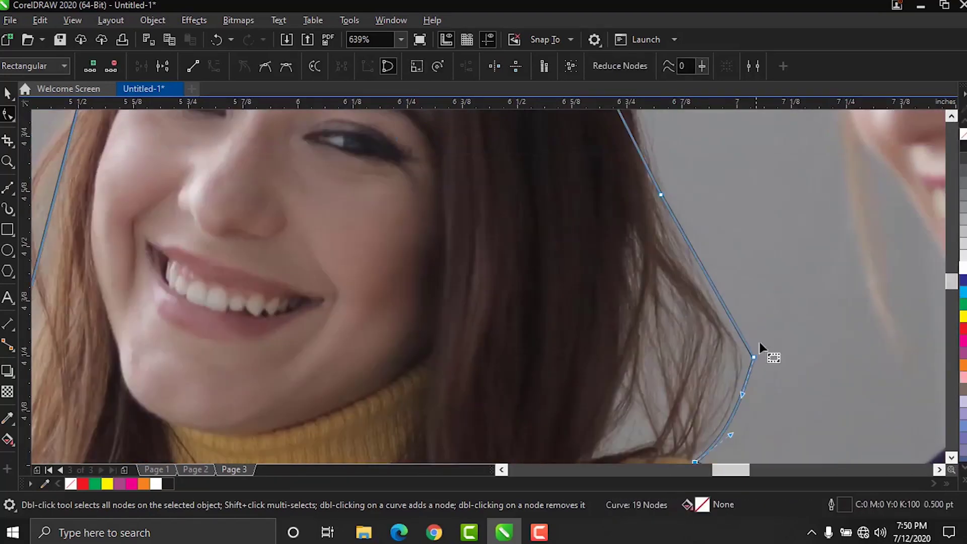
scroll(692, 246, up, 3)
drag(691, 324, 792, 134)
scroll(512, 218, up, 3)
drag(510, 206, 508, 211)
scroll(446, 252, left, 5)
scroll(443, 242, down, 2)
drag(330, 332, 293, 333)
scroll(161, 238, down, 3)
scroll(438, 320, down, 3)
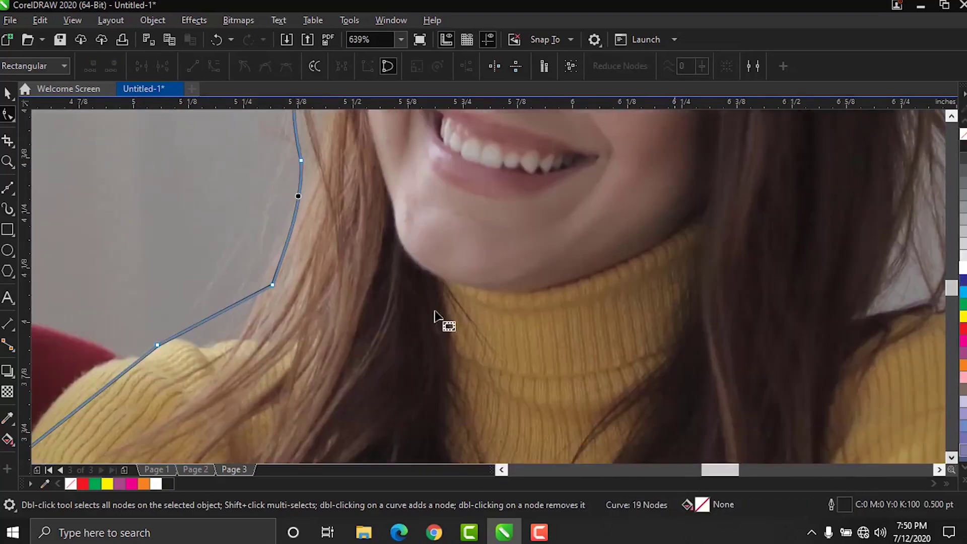
- Curve the outline's remaining segments along the yellow sweater's picture-left shoulder and upper sleeve
scroll(246, 337, left, 5)
scroll(263, 292, down, 2)
drag(265, 294, 253, 276)
scroll(146, 279, down, 3)
scroll(65, 292, down, 3)
drag(65, 291, 56, 287)
- Intersect the traced outline with the photo to create a separate cutout of the middle woman
key(z)
click(170, 66)
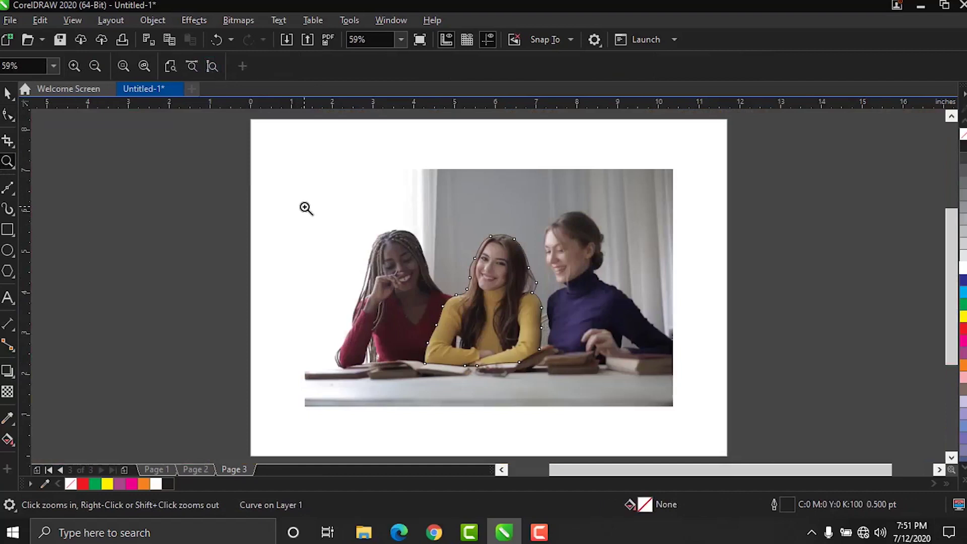
click(8, 93)
click(11, 95)
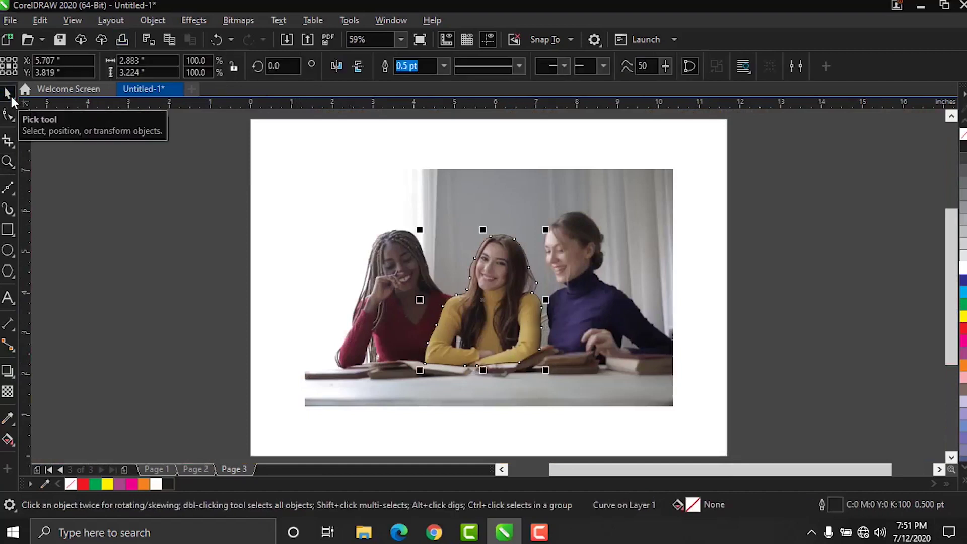
shift+click(394, 204)
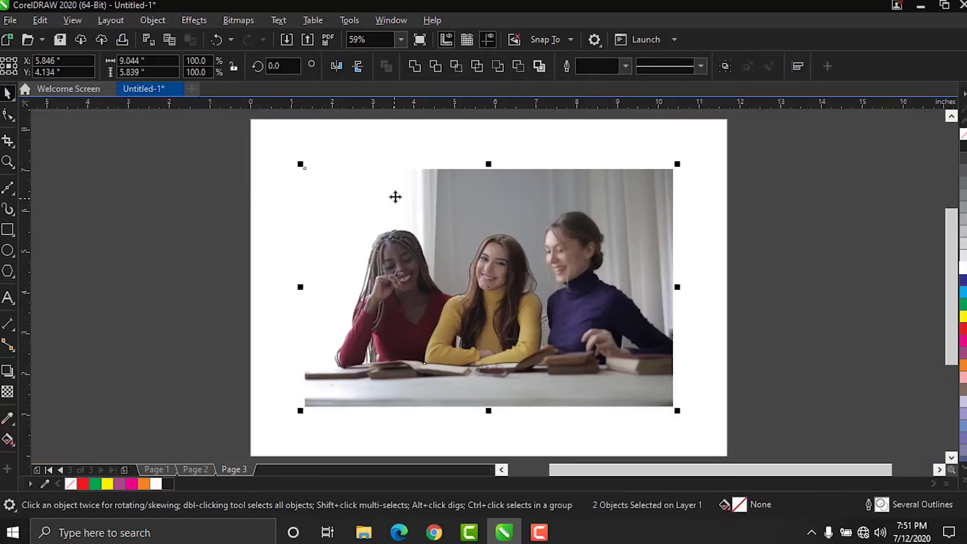
click(453, 70)
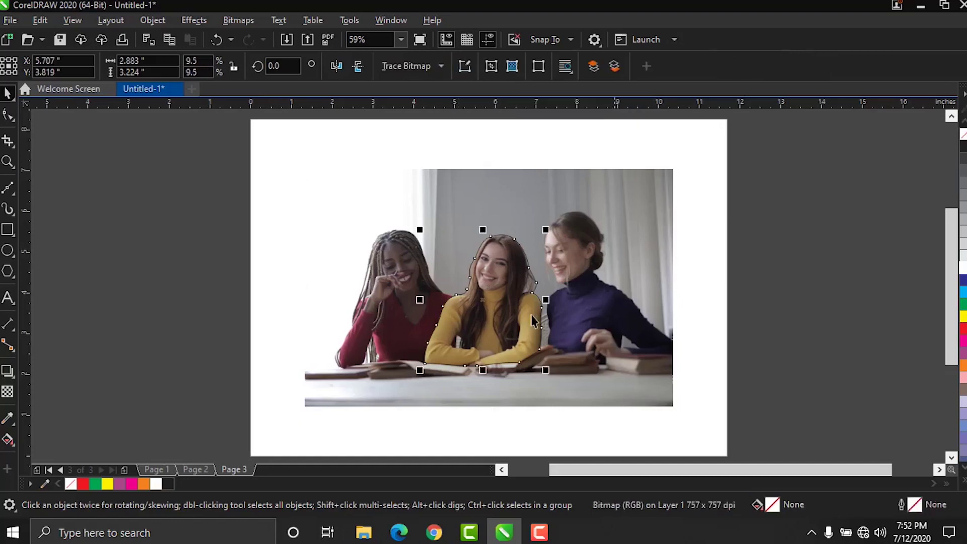
- Move the photo and the middle woman's cutout apart to check that she is a separate object
drag(579, 201, 942, 196)
drag(962, 232, 962, 232)
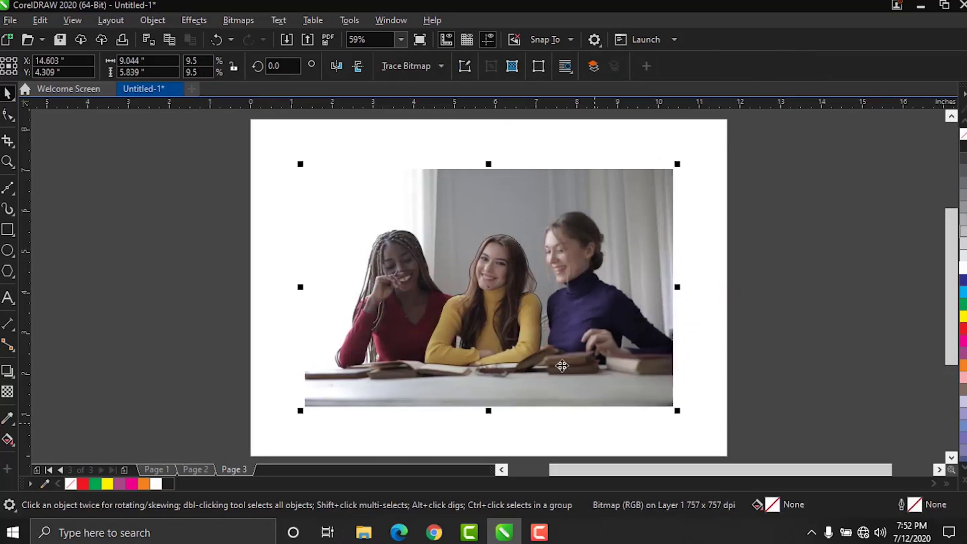
drag(325, 208, 712, 209)
drag(515, 321, 216, 302)
drag(509, 319, 513, 290)
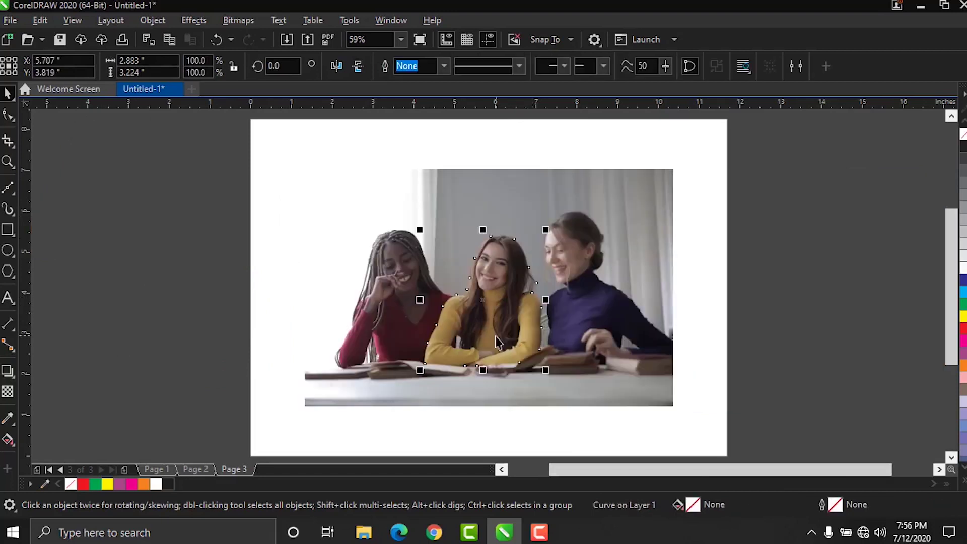
- Apply a Gaussian Blur with a radius of 80.3 pixels to the full photo behind the middle woman's cutout
click(604, 308)
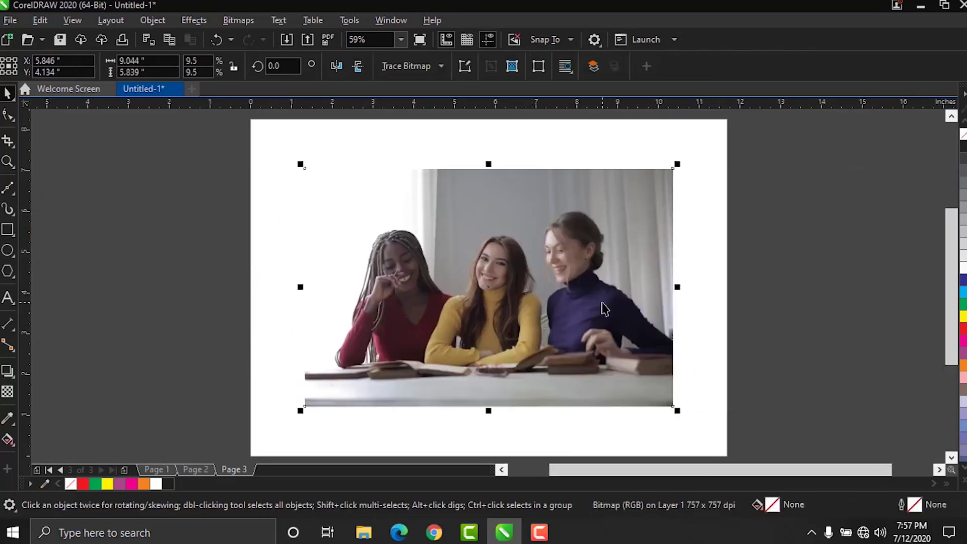
click(198, 21)
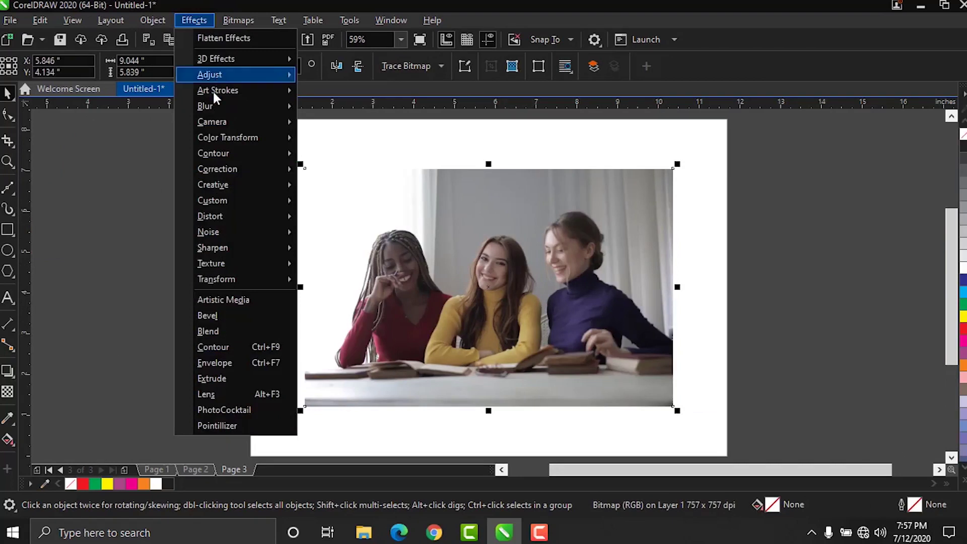
mouse_move(209, 106)
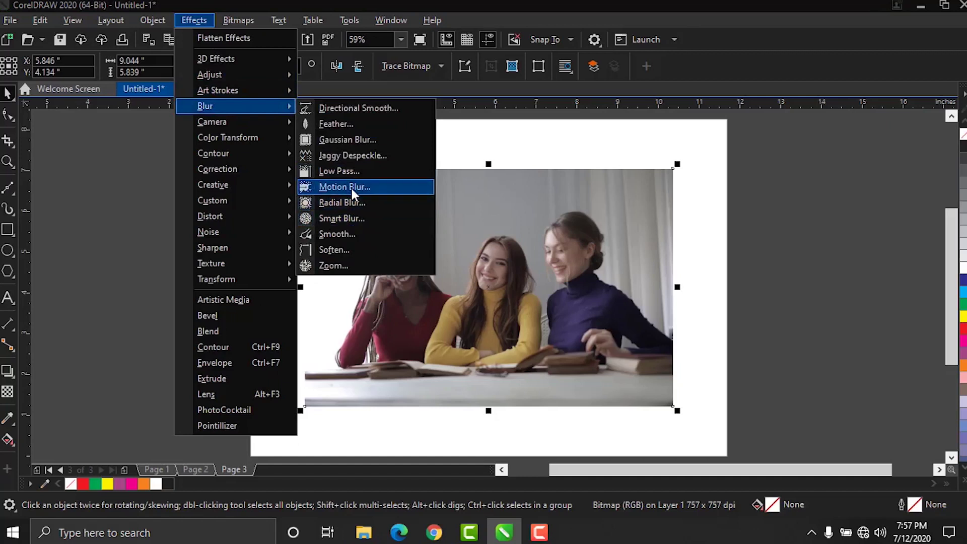
click(354, 137)
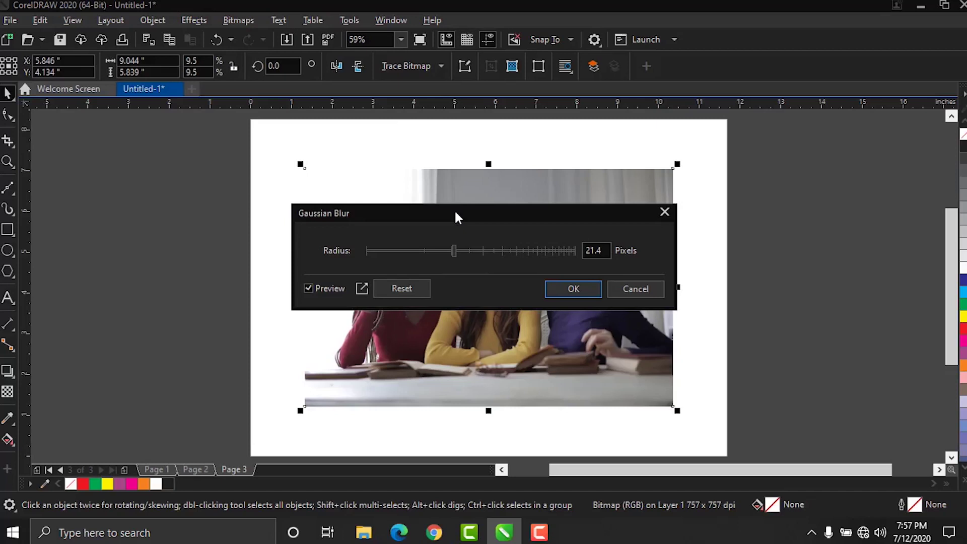
drag(456, 213, 779, 125)
drag(778, 160, 808, 162)
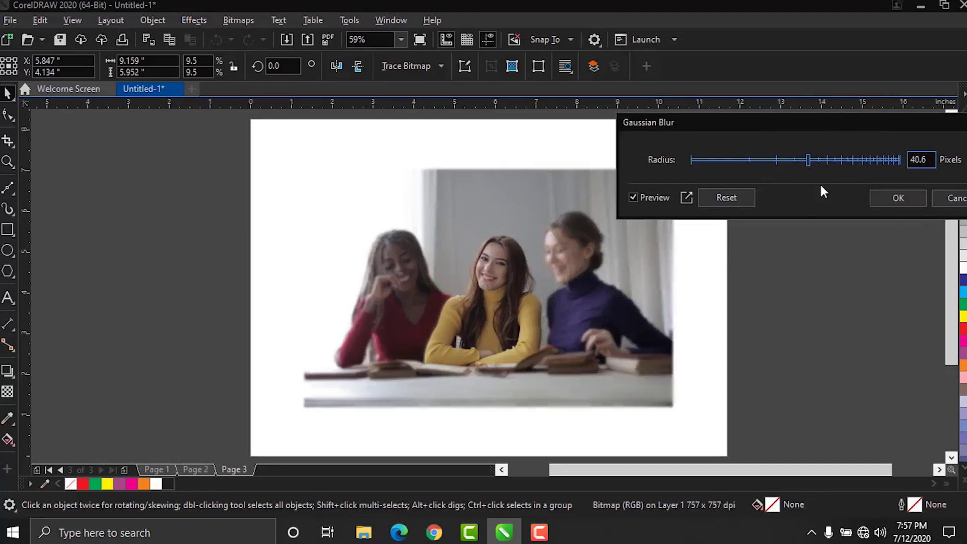
drag(809, 160, 841, 167)
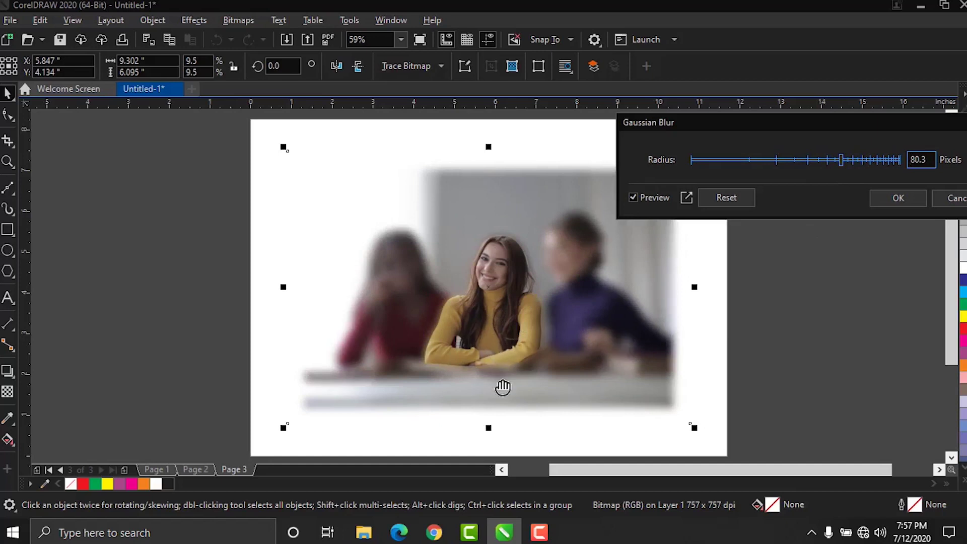
click(886, 201)
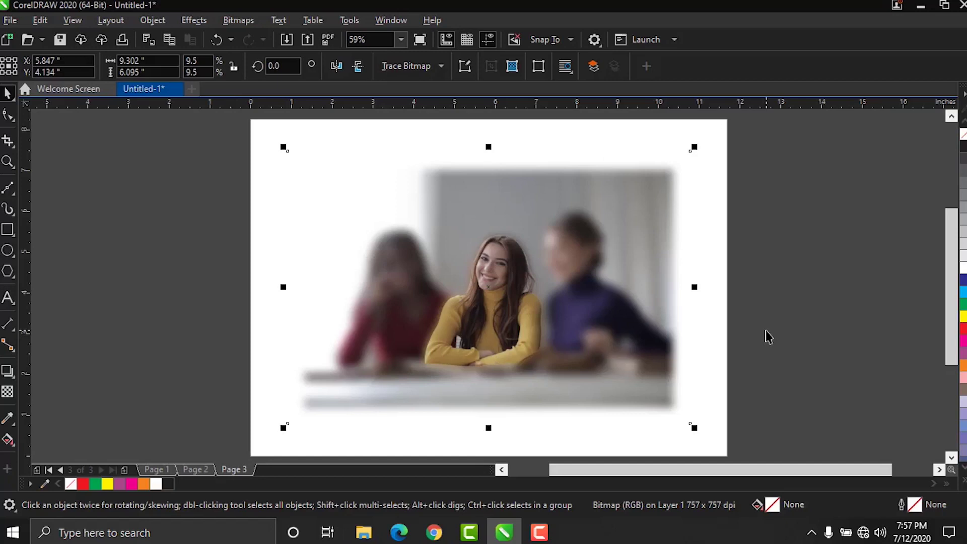
- Try a Feather effect on the middle woman's cutout in Linear mode with a width of 253
click(192, 19)
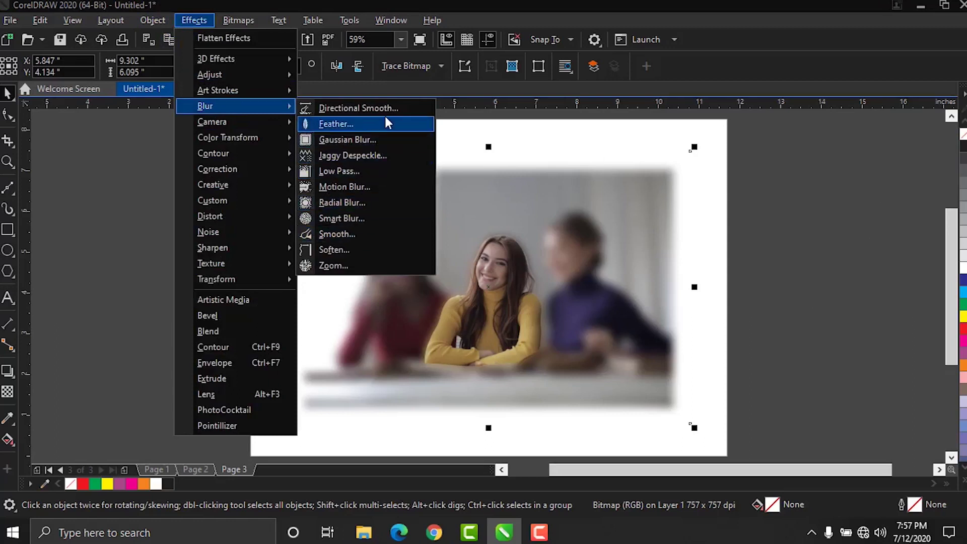
click(760, 298)
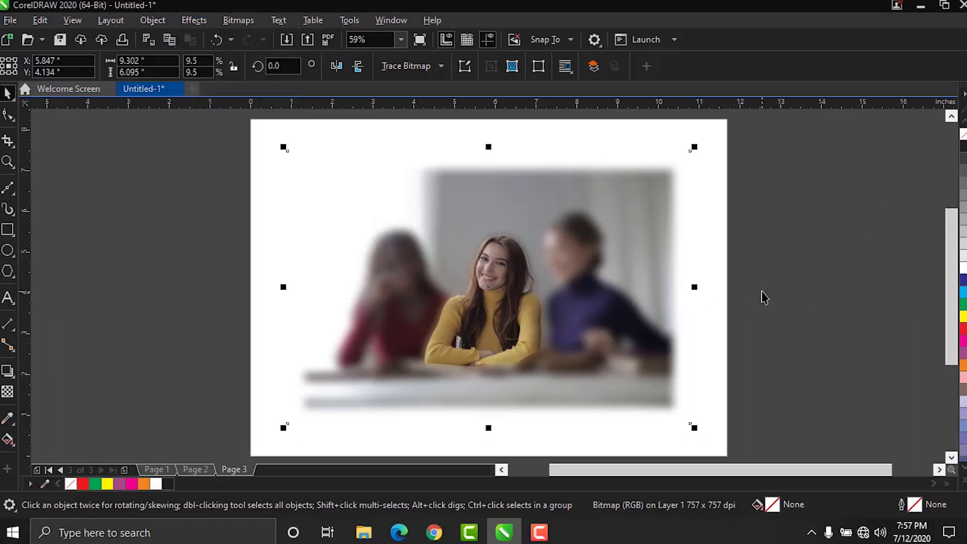
click(491, 329)
click(205, 20)
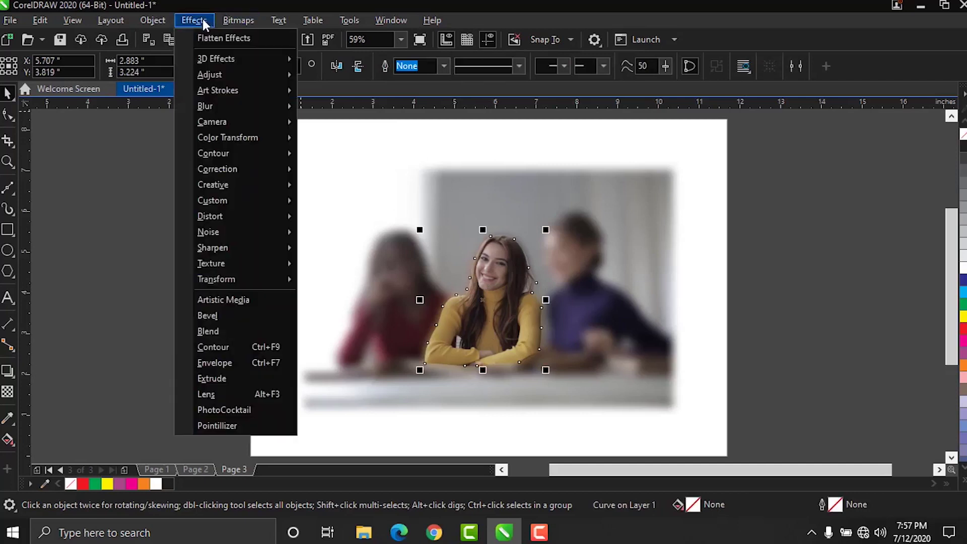
mouse_move(210, 77)
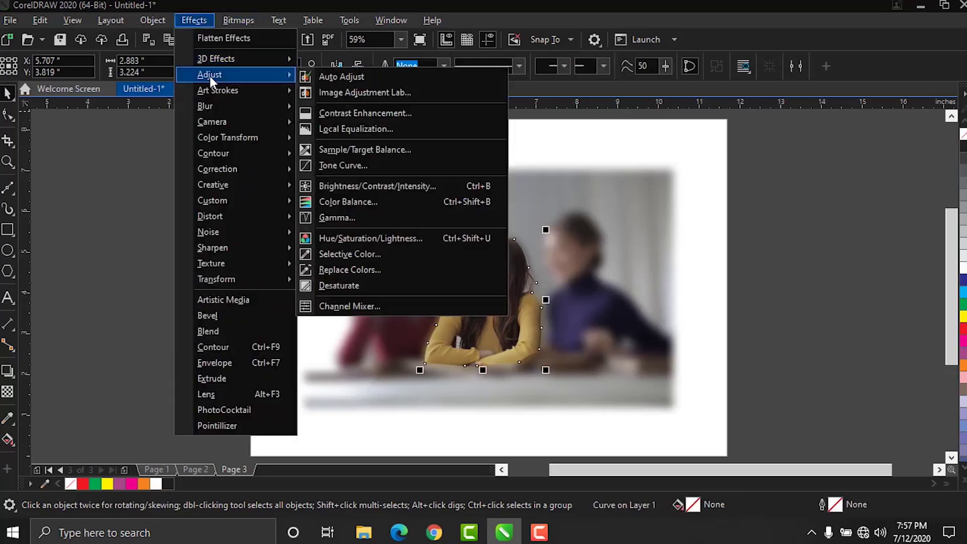
mouse_move(216, 105)
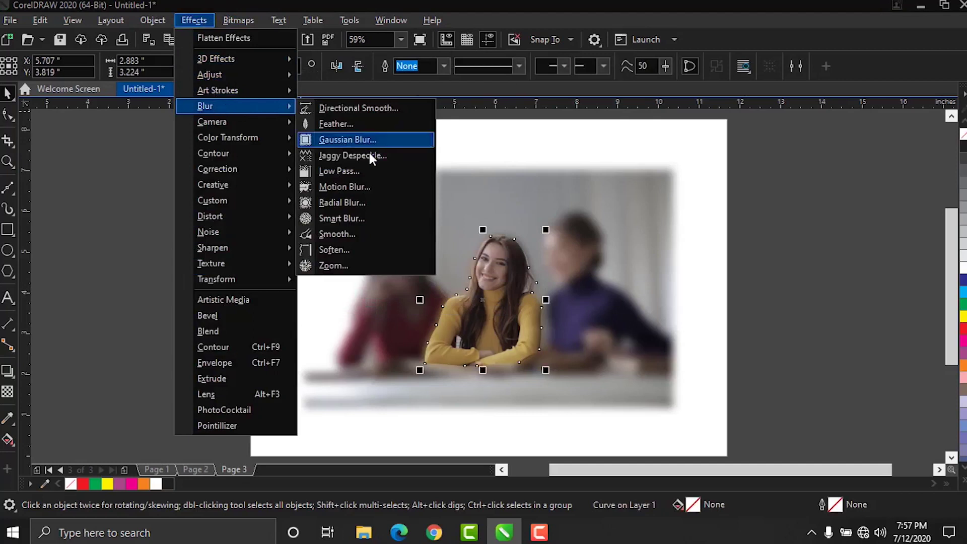
click(346, 125)
drag(434, 186, 723, 110)
click(683, 181)
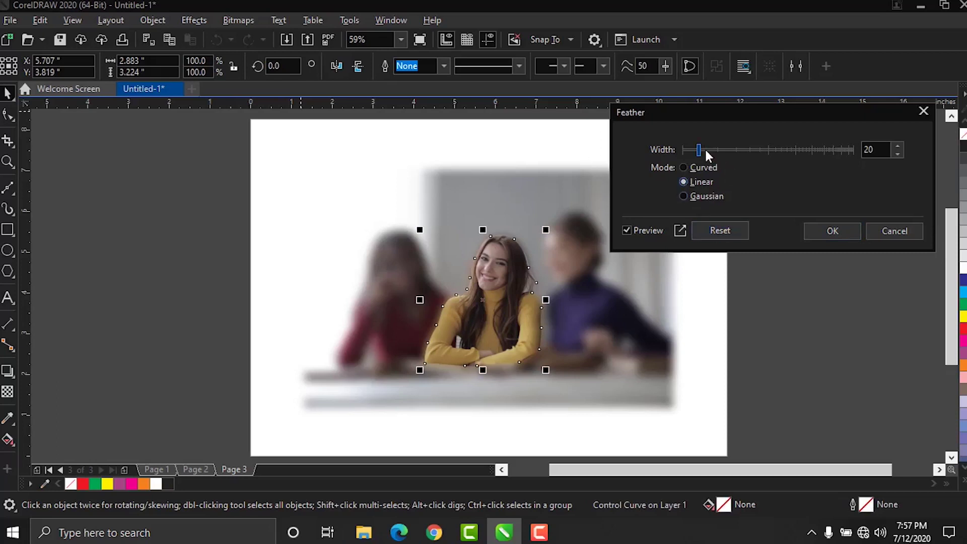
drag(700, 150, 743, 159)
- Preview the cutout's feather in Gaussian mode at width 514 and Curved mode at width 878, and discard it
click(683, 197)
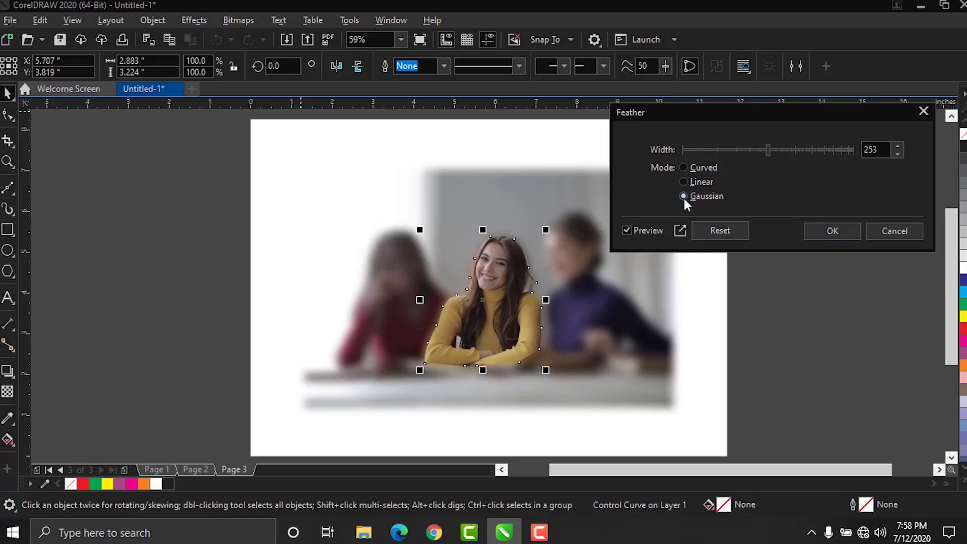
click(796, 149)
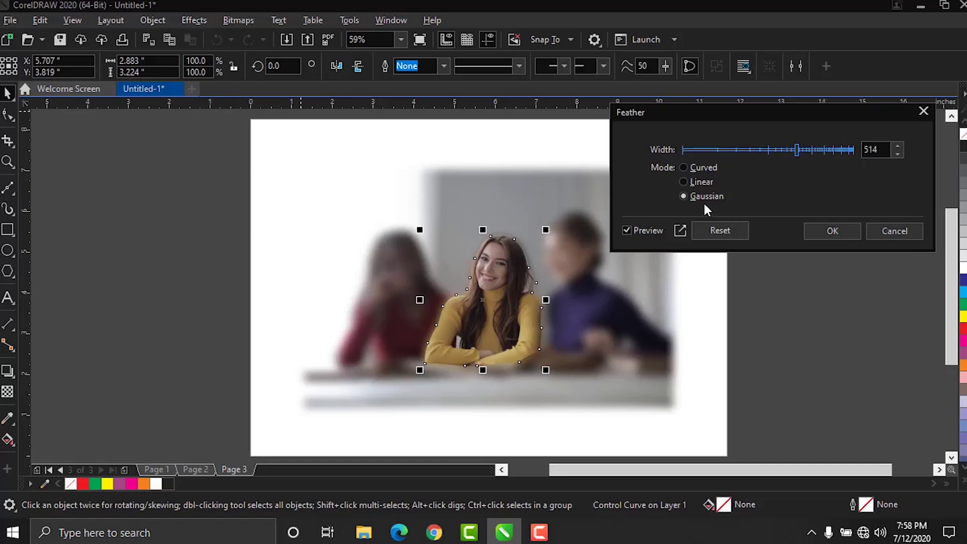
click(684, 169)
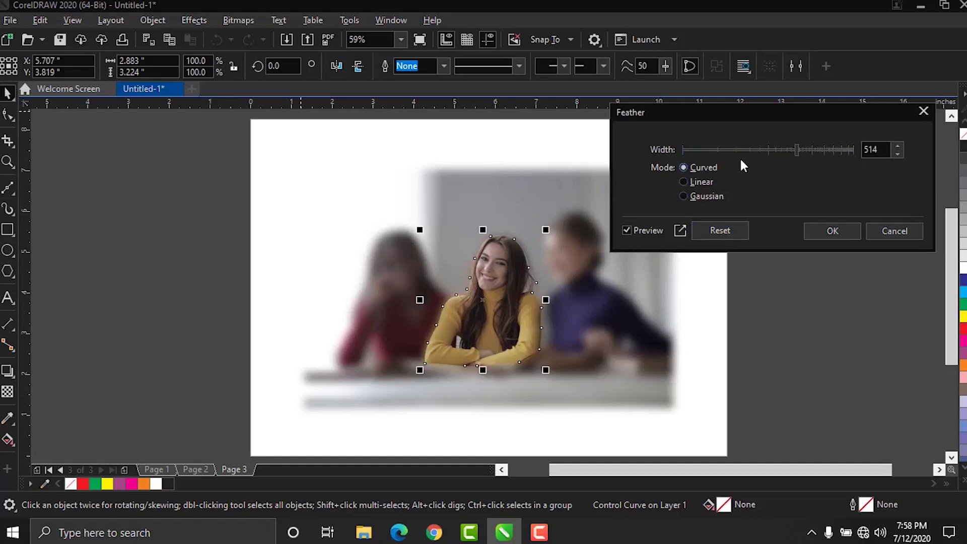
click(817, 151)
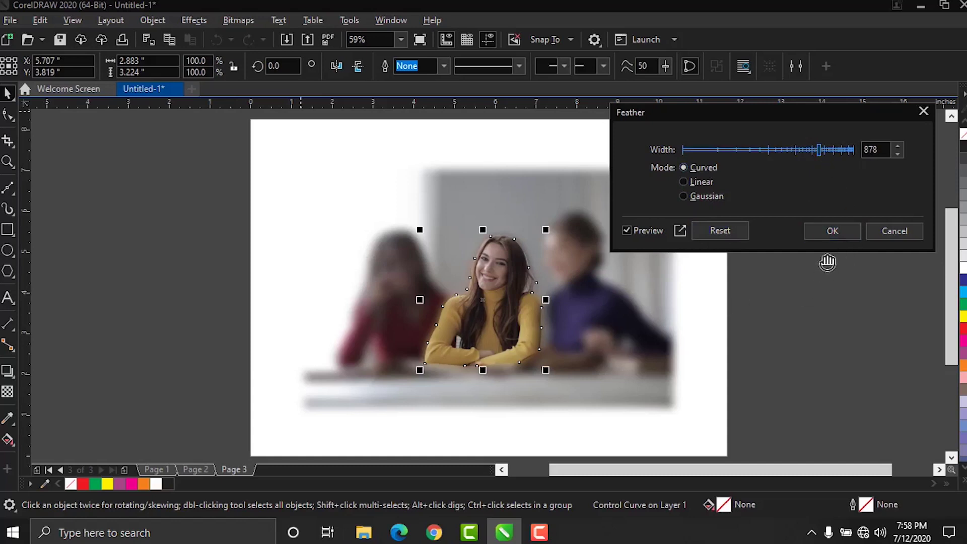
click(899, 242)
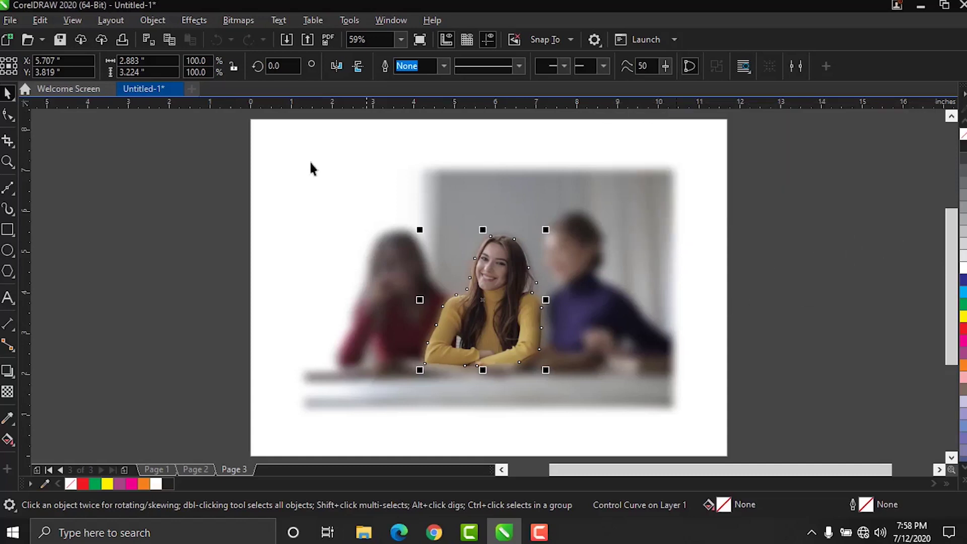
- Preview a Smart Blur with an amount of 80 on the middle woman's cutout and discard it
click(185, 21)
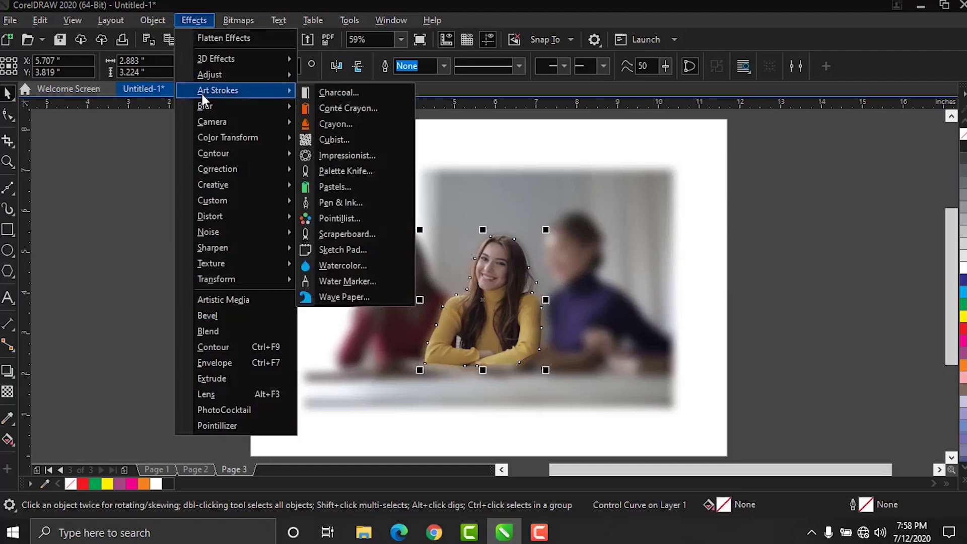
mouse_move(201, 105)
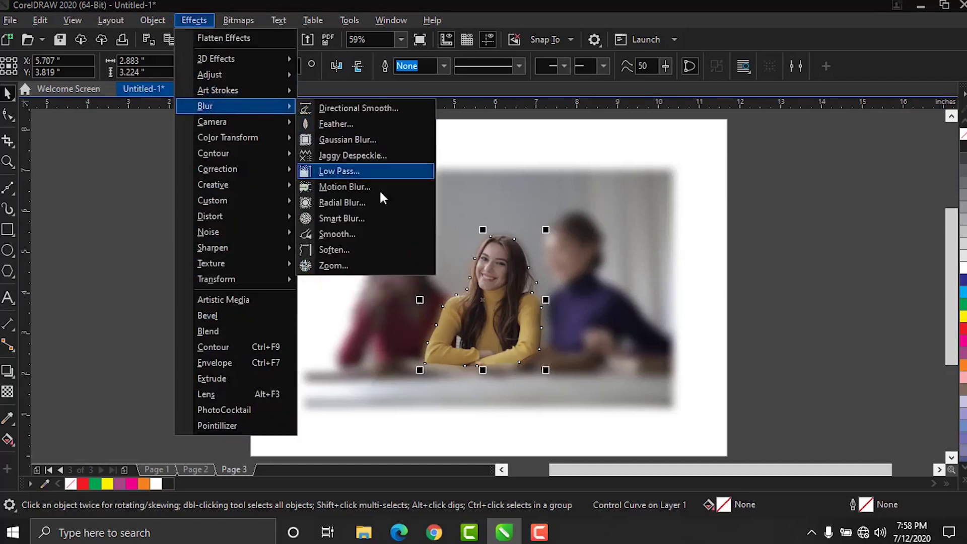
click(359, 219)
drag(475, 211, 728, 86)
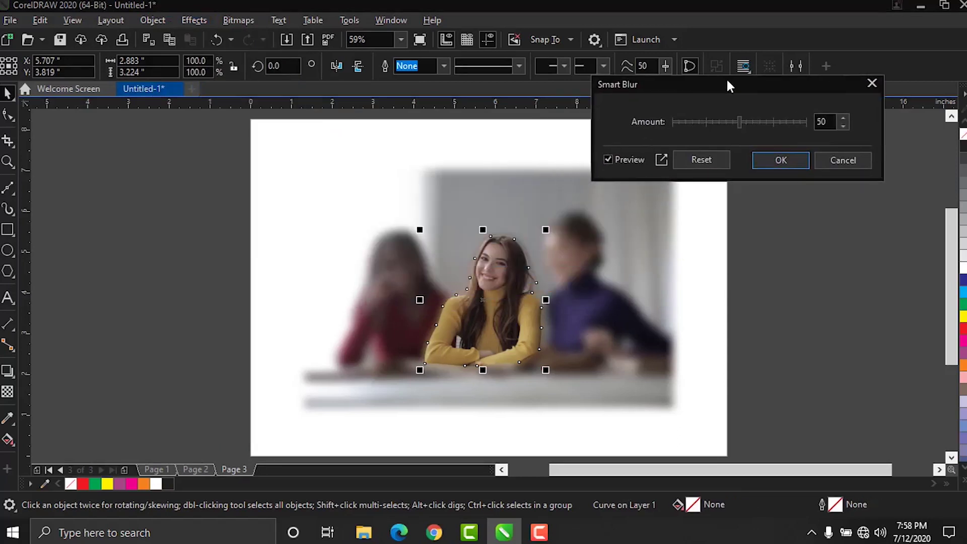
drag(738, 122, 781, 137)
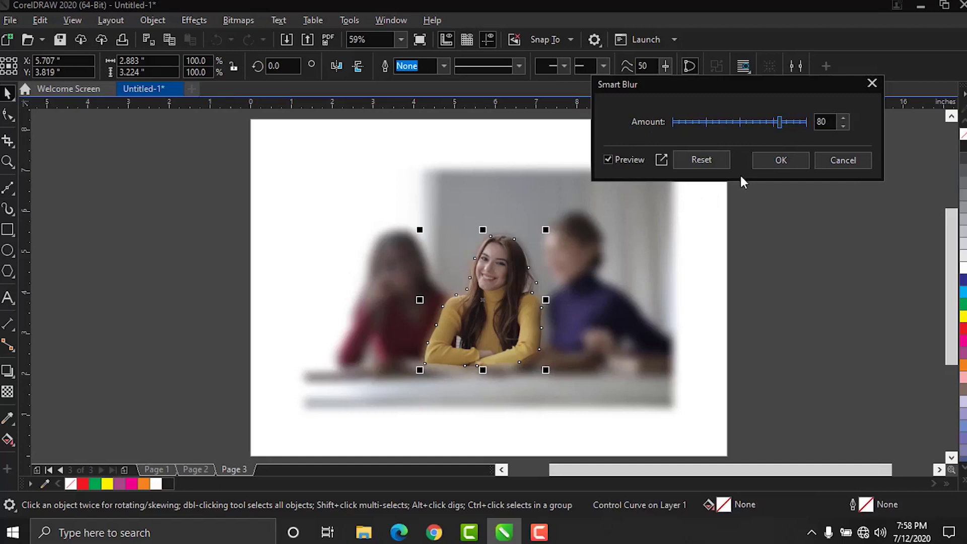
click(843, 160)
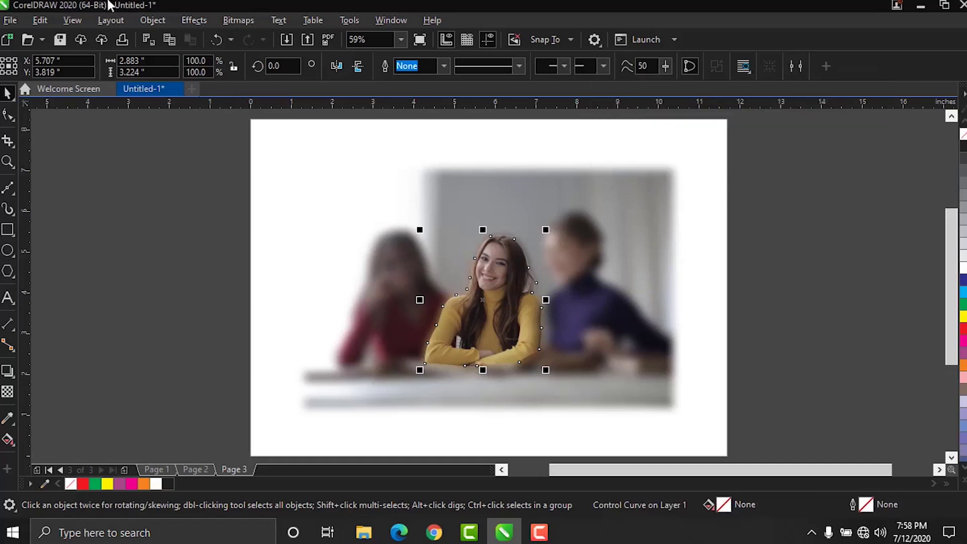
- Preview Jaggy Despeckle on the cutout at a linked width and height of 4, and unlinked at width 2 and height 3, and discard it
click(185, 22)
mouse_move(209, 109)
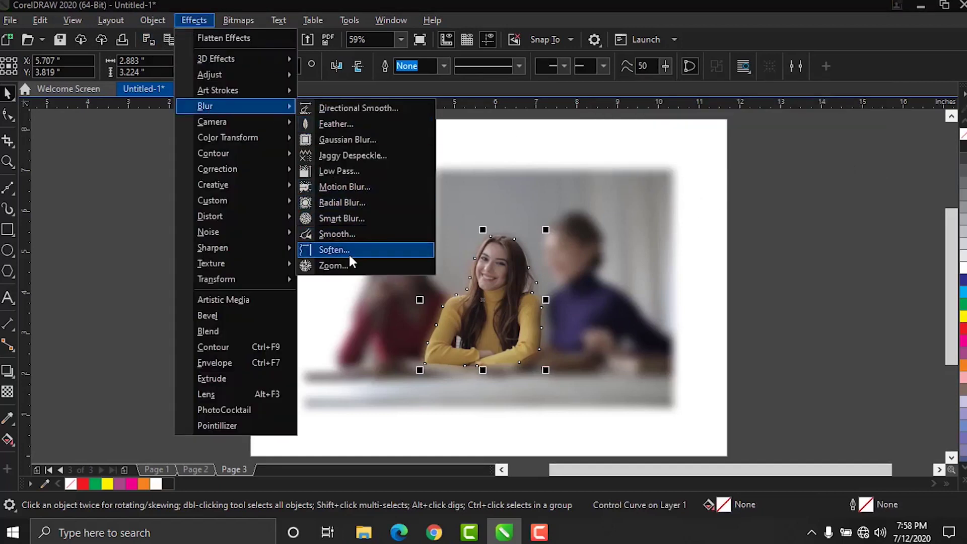
click(358, 154)
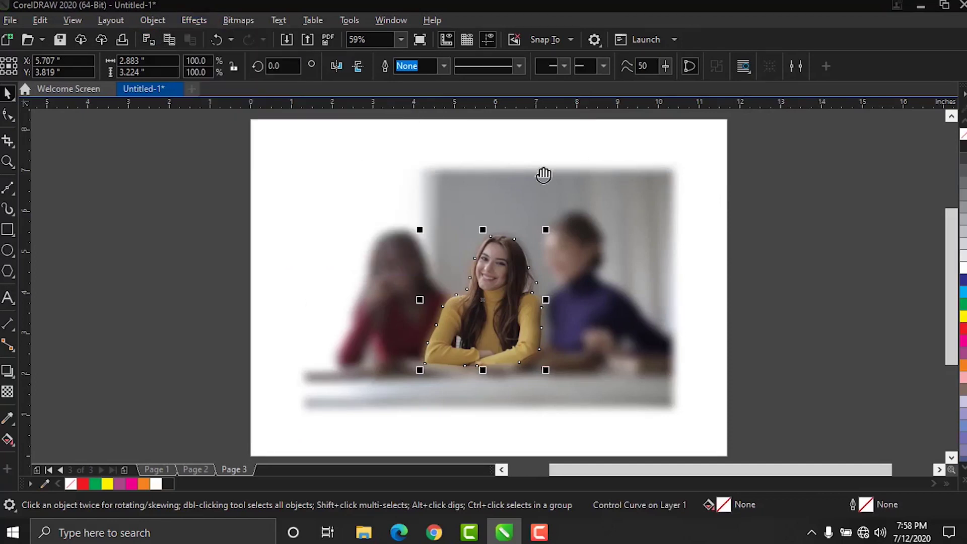
drag(456, 204, 745, 130)
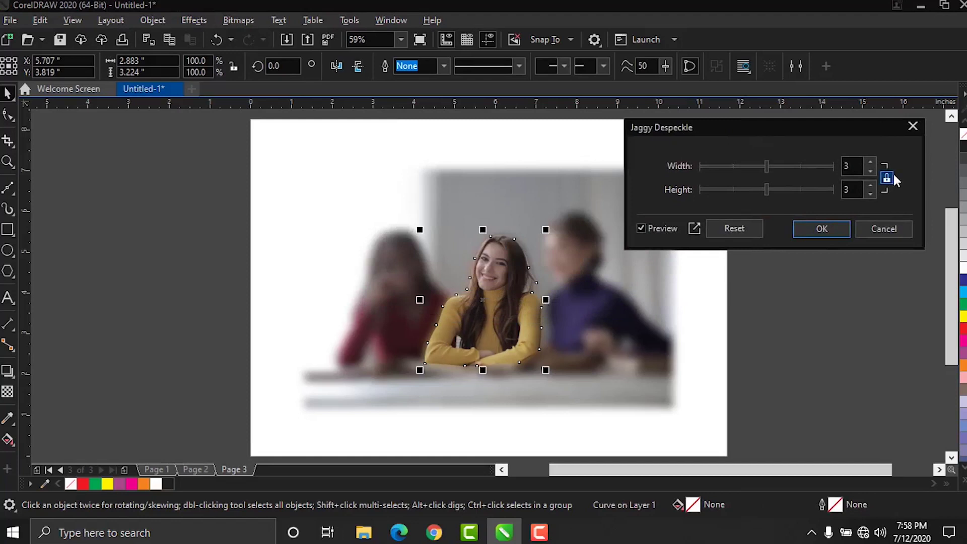
drag(765, 165, 799, 166)
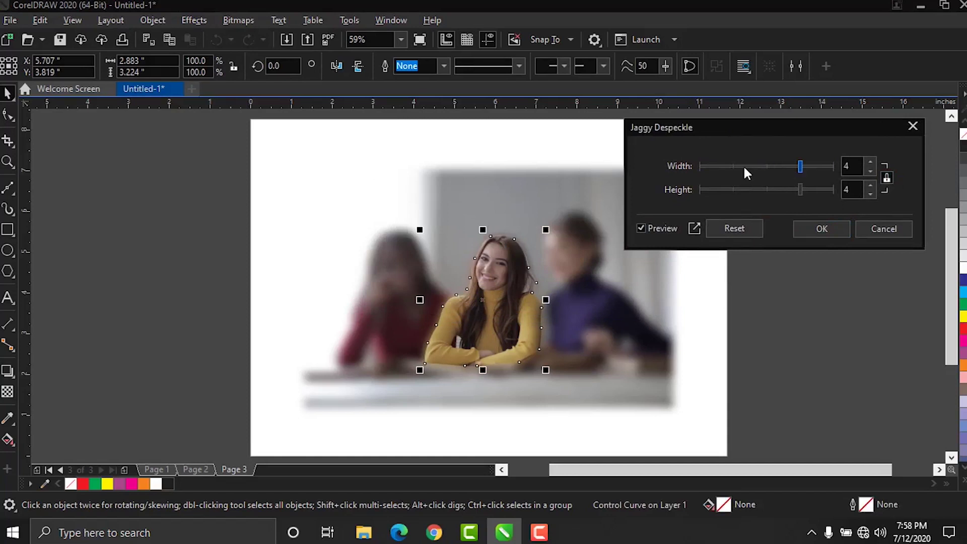
click(887, 179)
drag(801, 168, 732, 173)
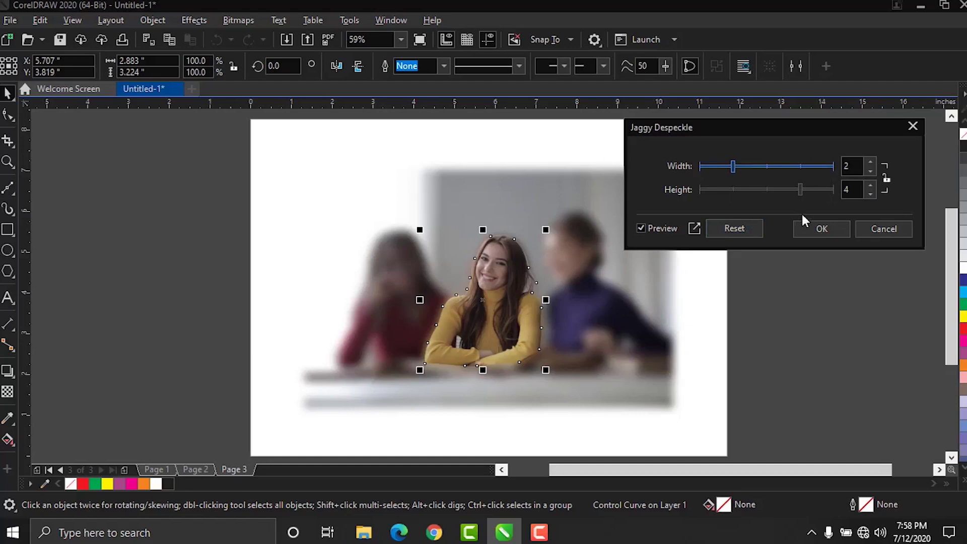
click(799, 191)
drag(766, 195, 766, 195)
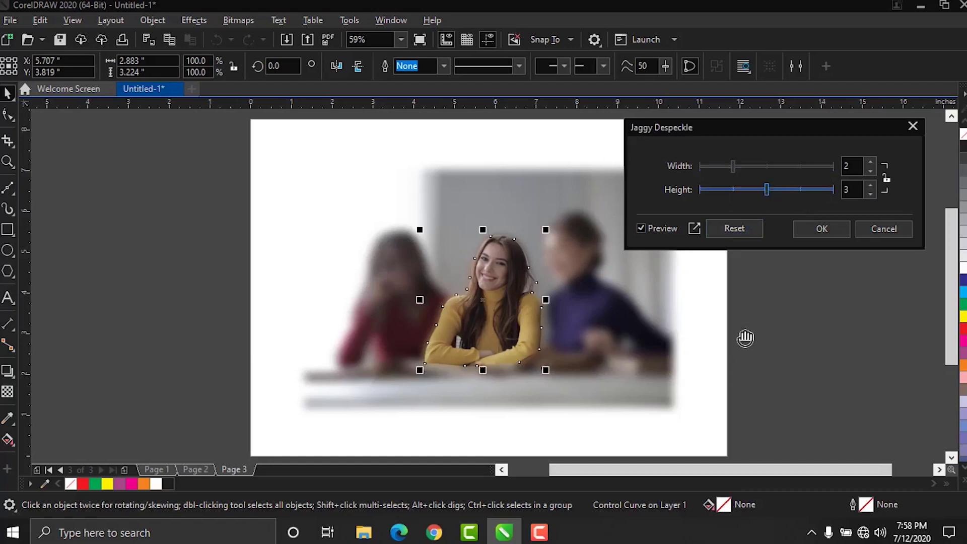
click(879, 235)
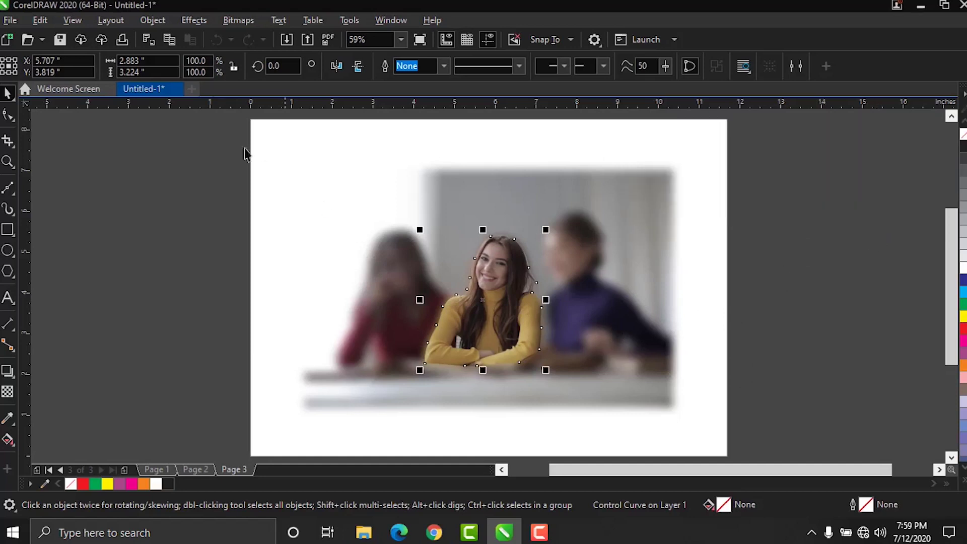
- Preview a Smooth blur at 74 percent on the middle woman's cutout and discard it
click(190, 20)
mouse_move(219, 111)
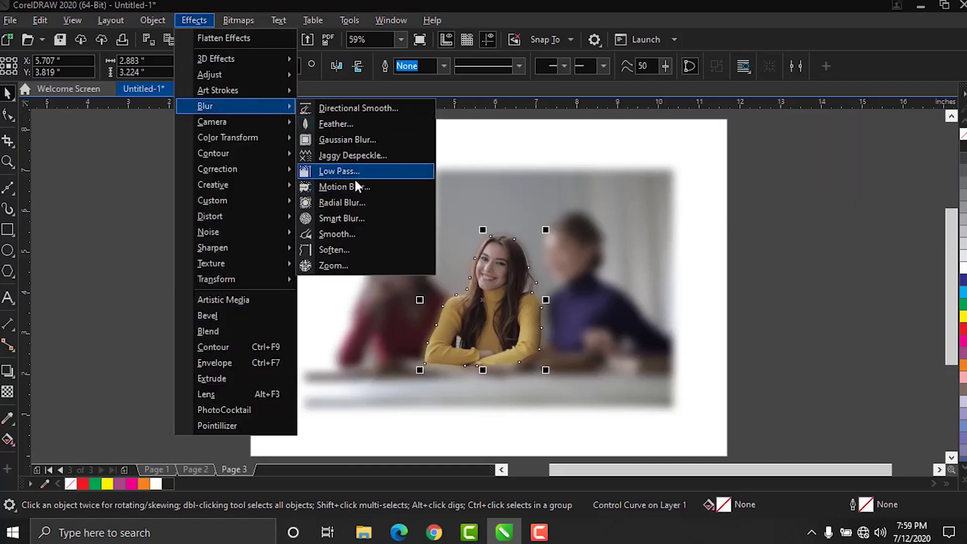
click(348, 234)
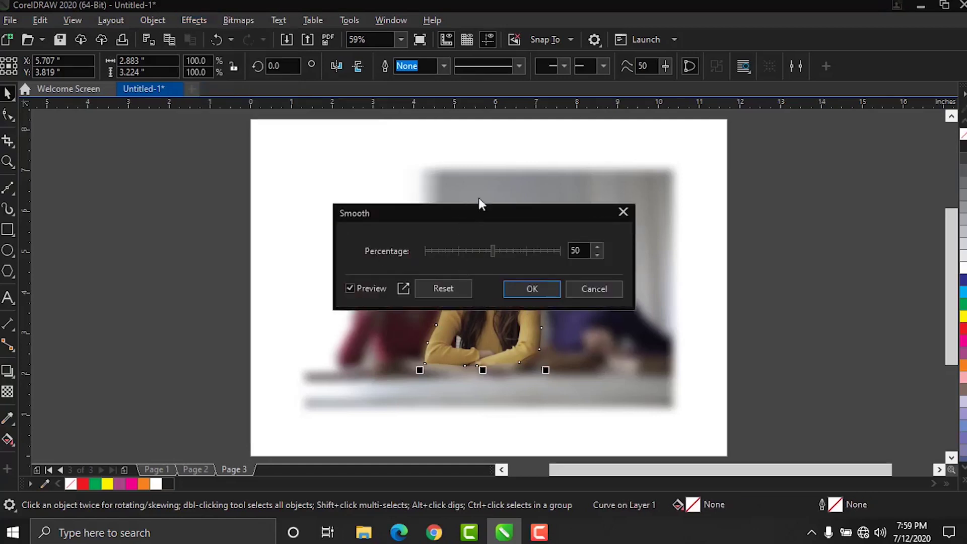
drag(480, 212, 727, 105)
drag(739, 144, 771, 150)
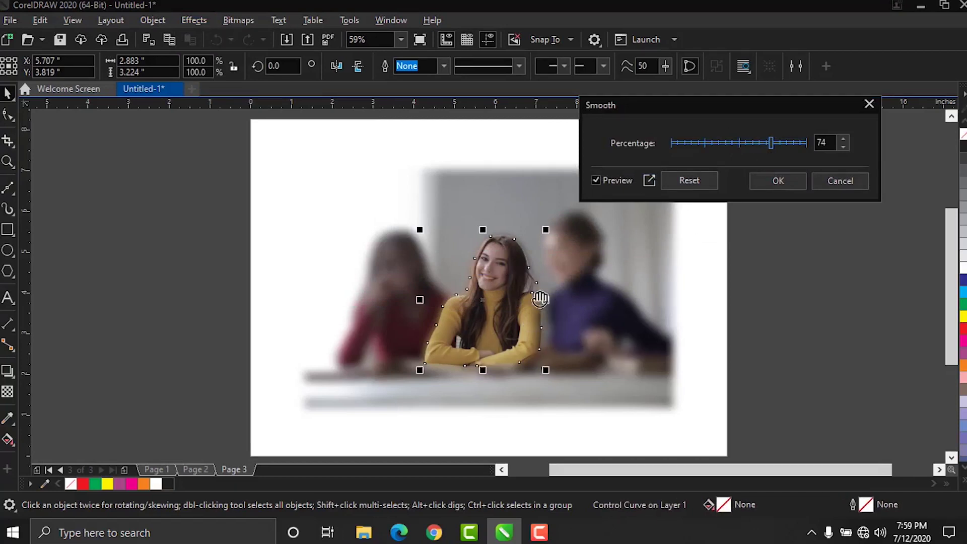
click(829, 183)
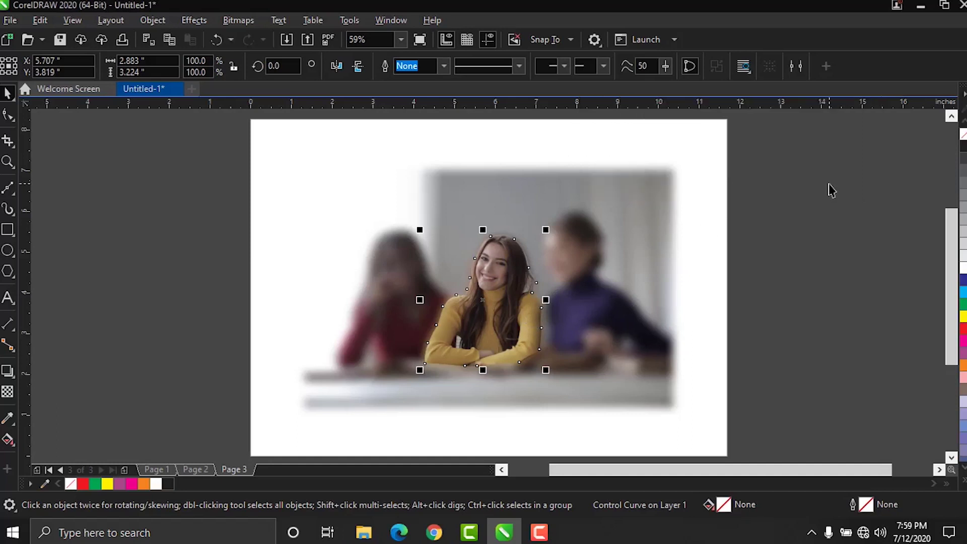
click(181, 20)
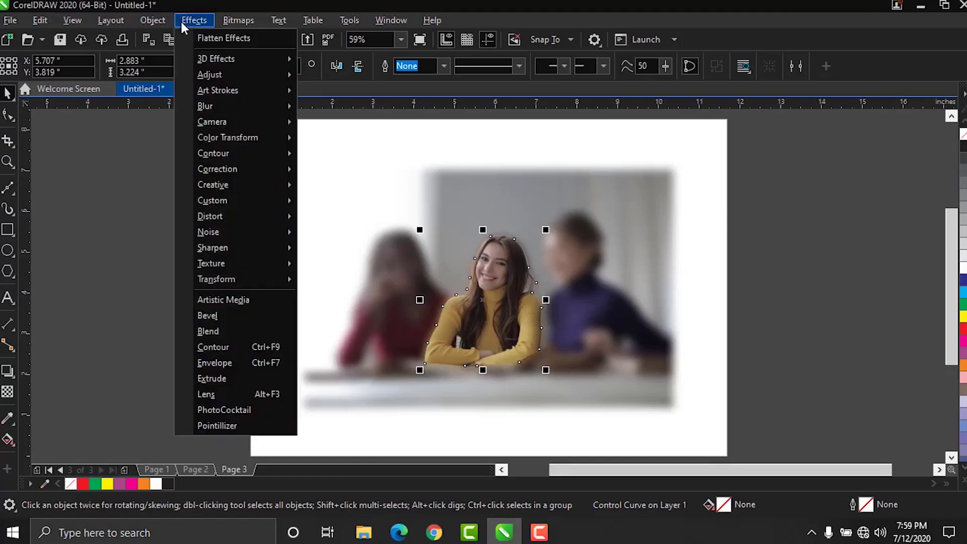
mouse_move(210, 109)
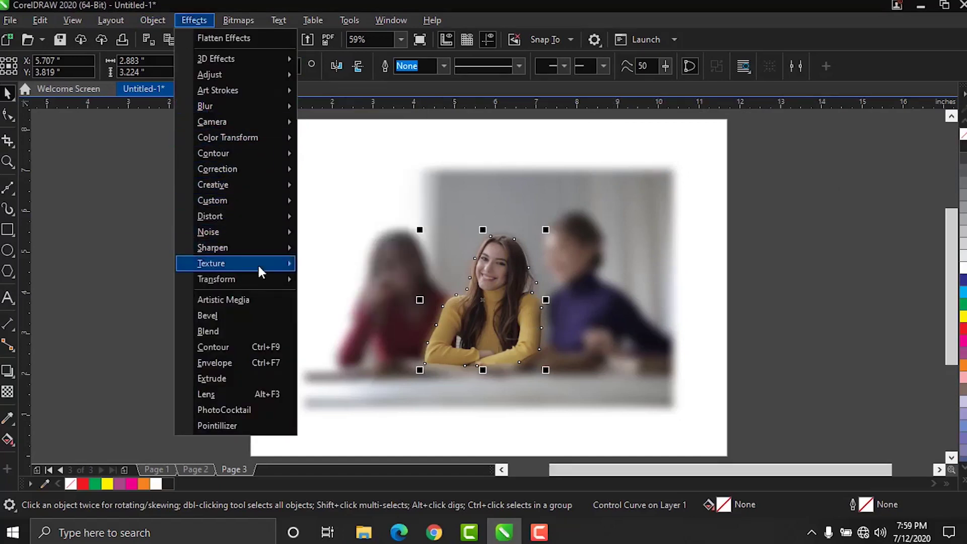
mouse_move(213, 247)
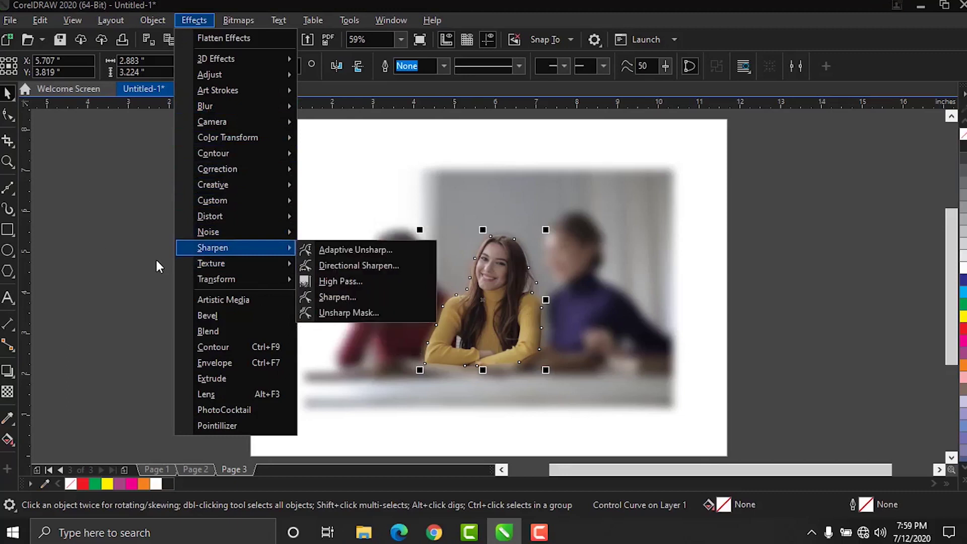
mouse_move(241, 197)
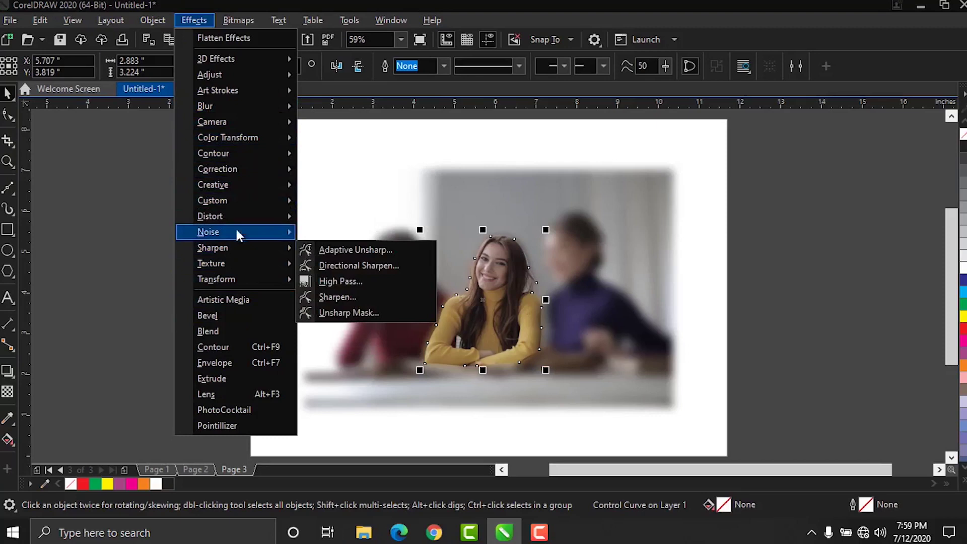
mouse_move(225, 280)
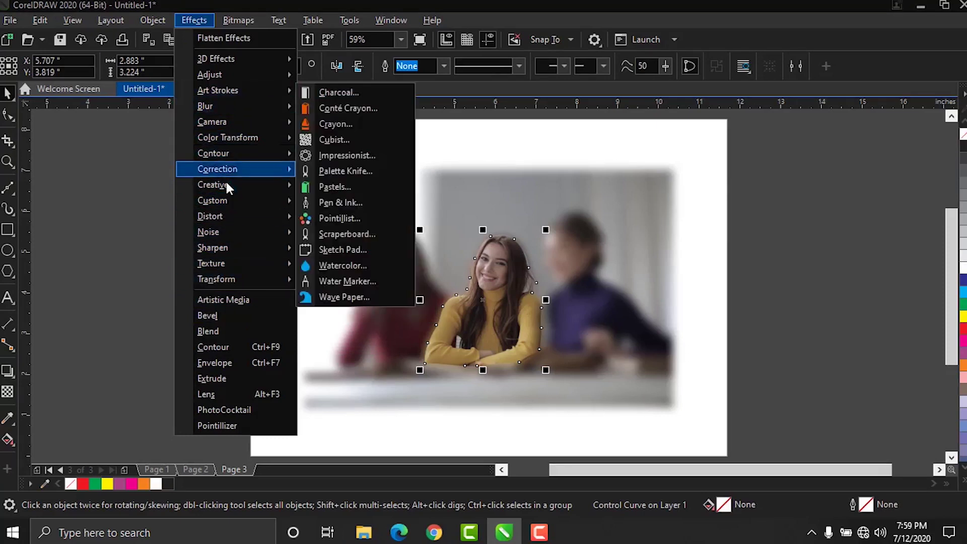
click(130, 285)
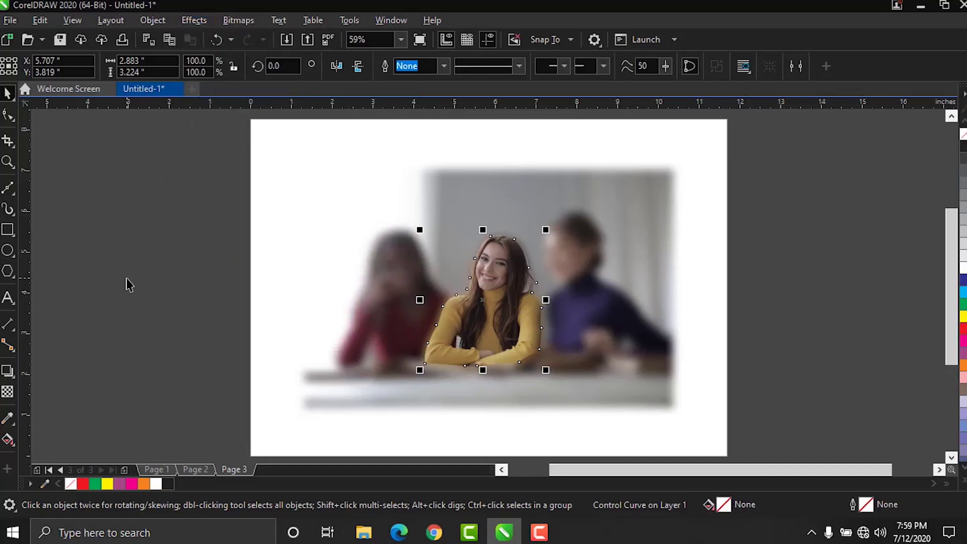